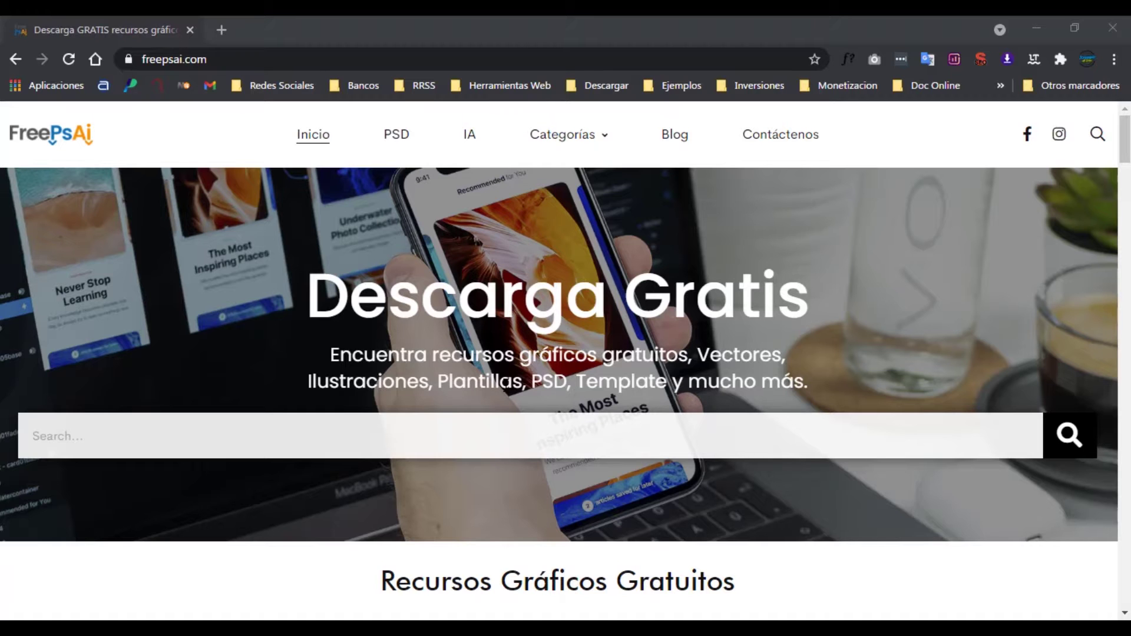
# Scroll down through the Recursos Gráficos Gratuitos thumbnails on freepsai.com
pyautogui.scroll(-5, 506, 386)
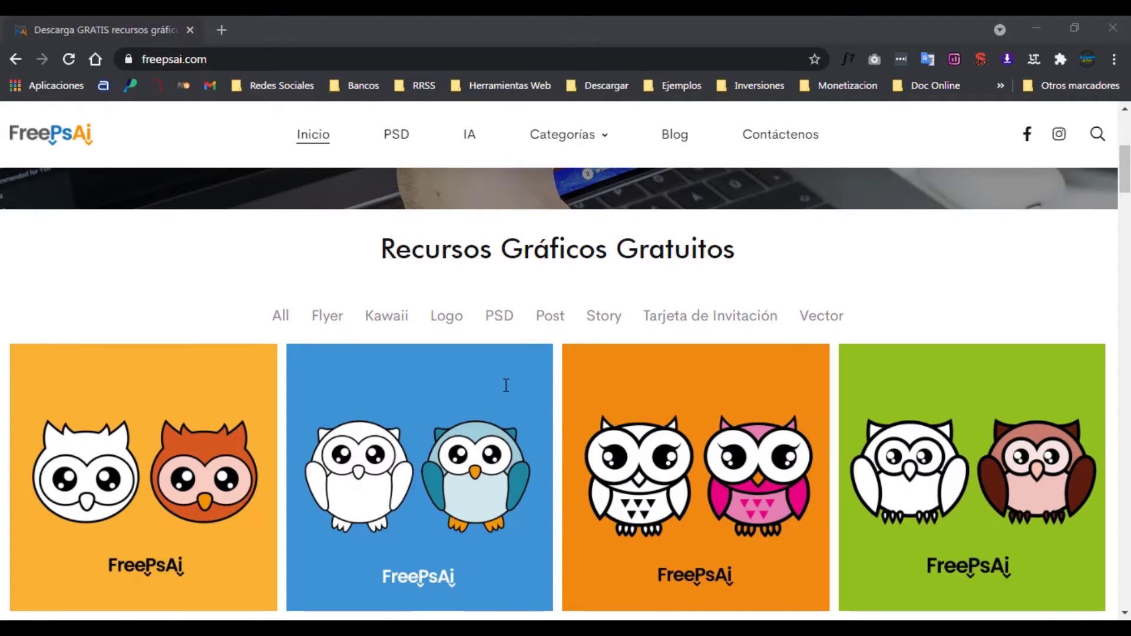
pyautogui.scroll(-5, 505, 385)
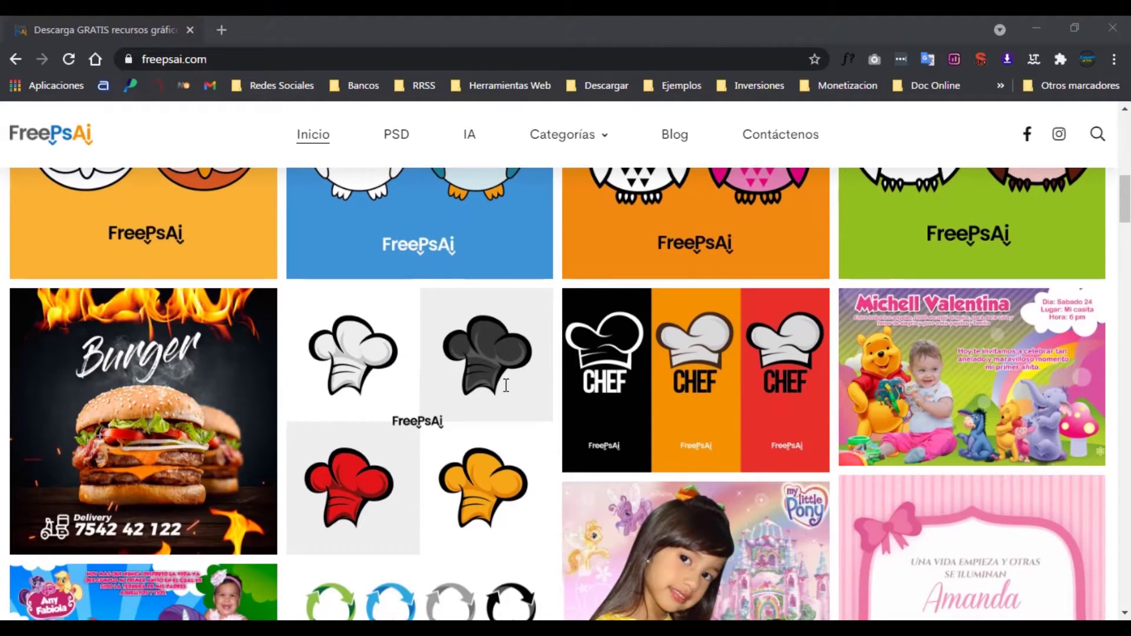
pyautogui.scroll(-2, 506, 385)
pyautogui.scroll(-3, 506, 386)
pyautogui.scroll(-2, 505, 385)
pyautogui.scroll(-2, 505, 386)
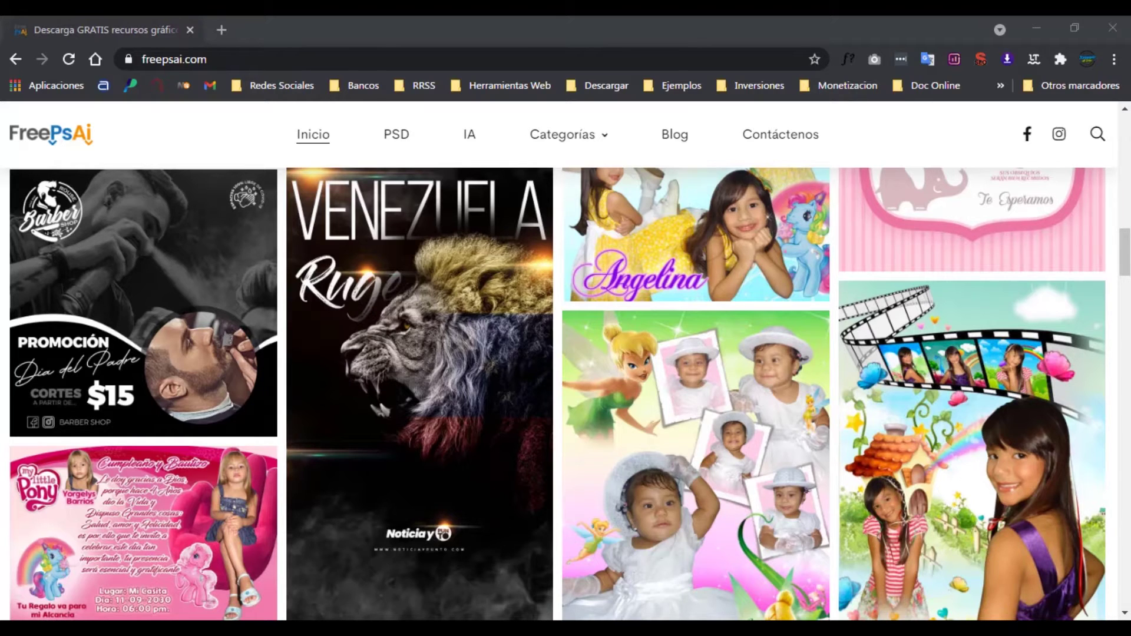
pyautogui.scroll(-7, 560, 409)
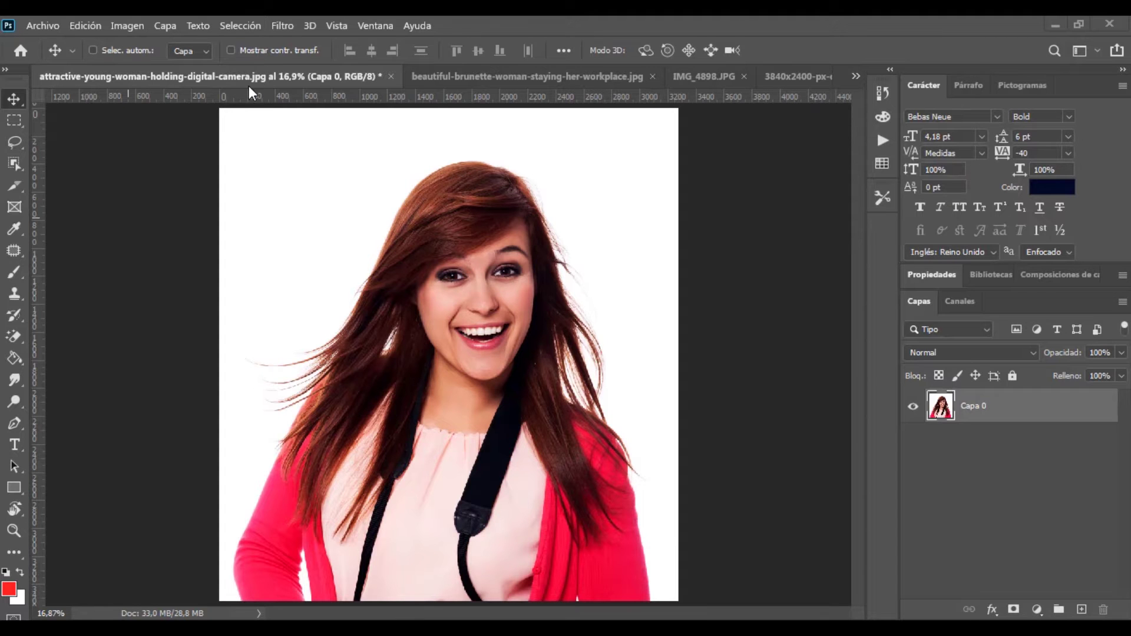
# Select the woman with Selección > Sujeto, then open Seleccionar y aplicar máscara
pyautogui.click(241, 28)
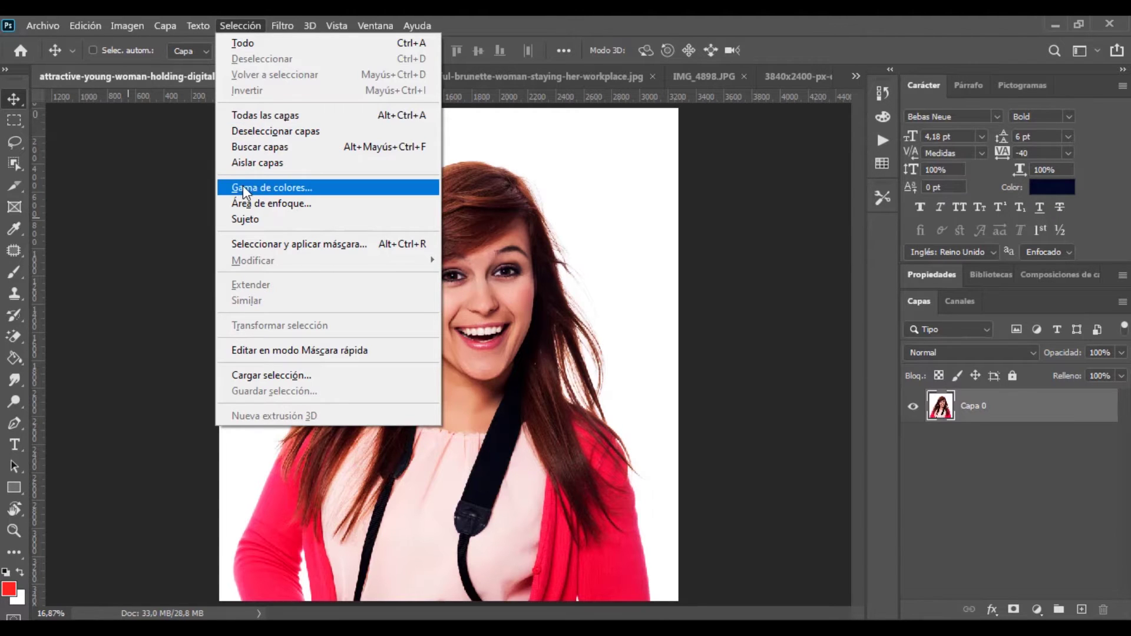
pyautogui.click(250, 220)
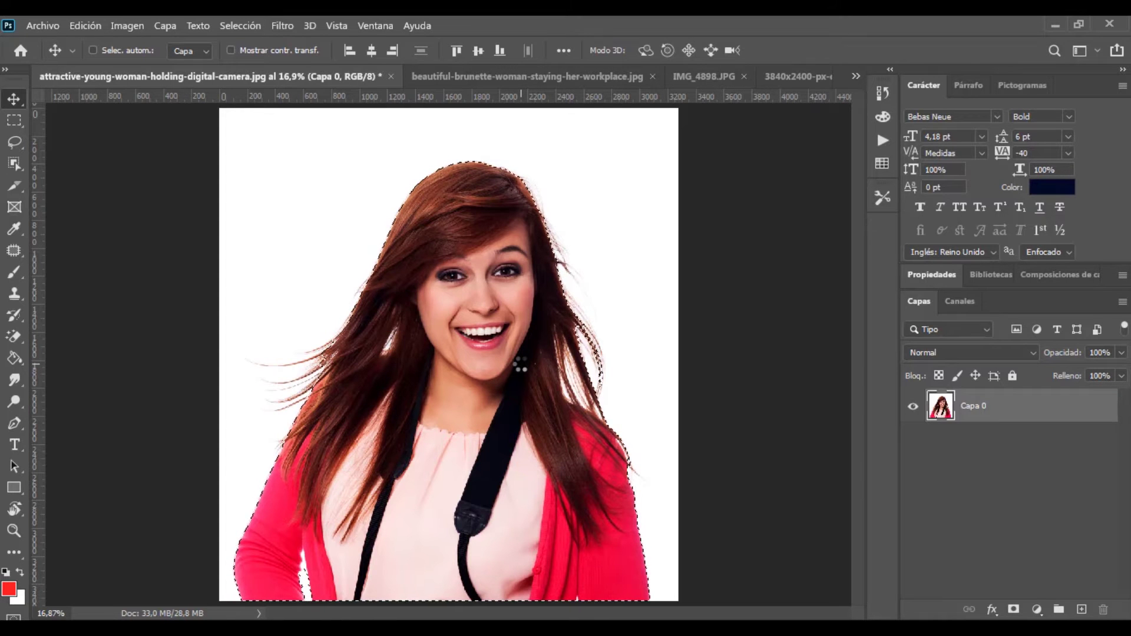
pyautogui.click(247, 27)
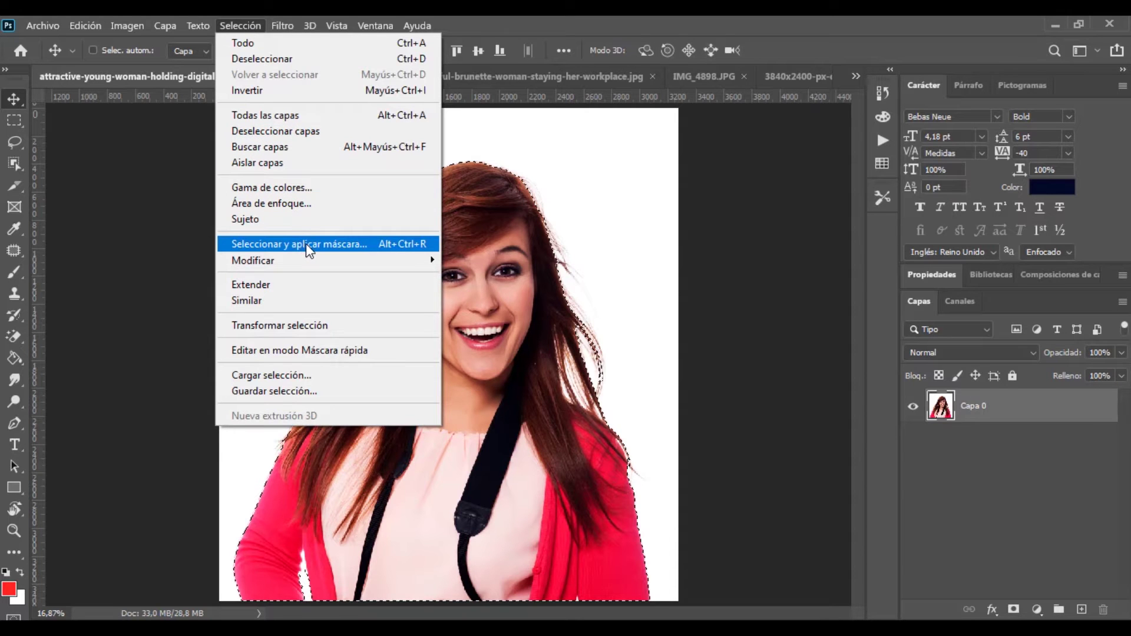
pyautogui.click(310, 245)
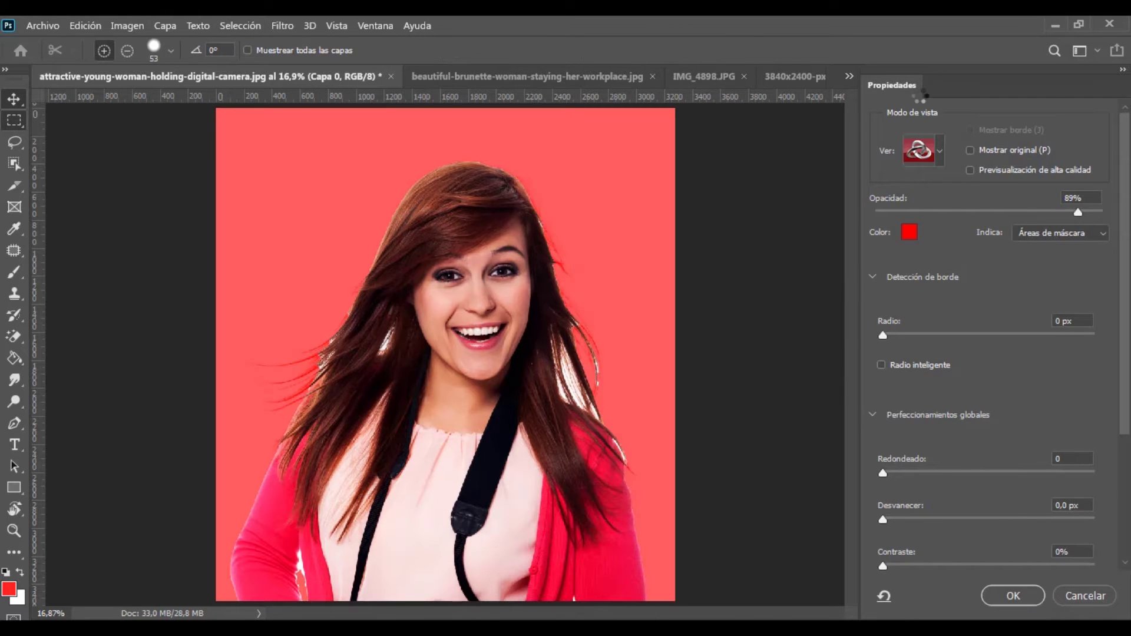
# Set the Select and Mask view mode to Superponer (red overlay)
pyautogui.click(939, 152)
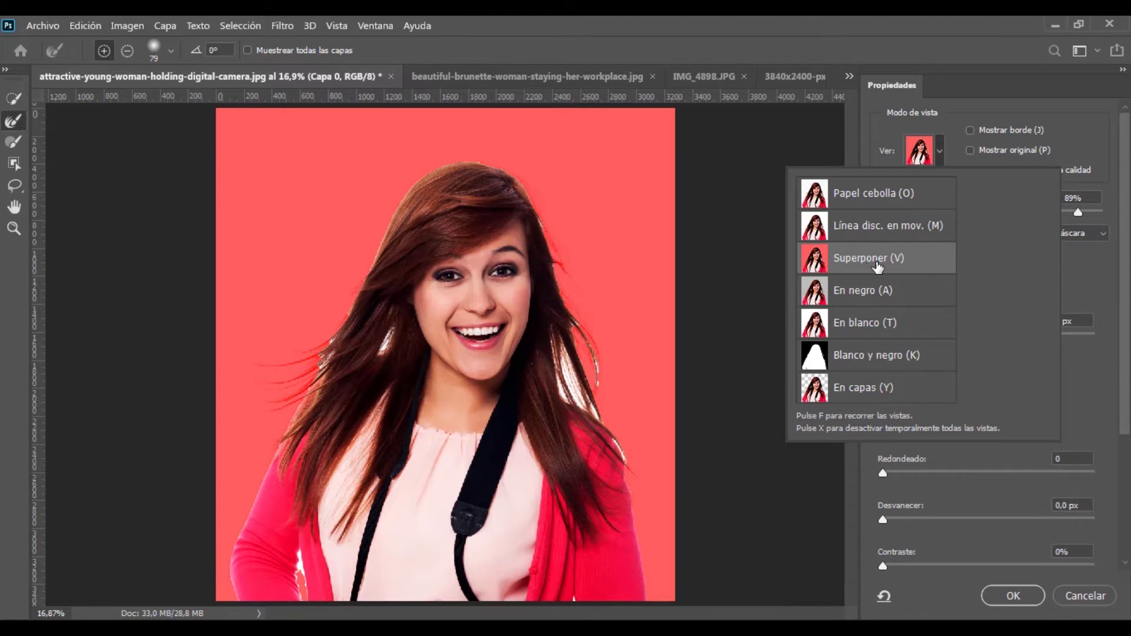
pyautogui.click(940, 155)
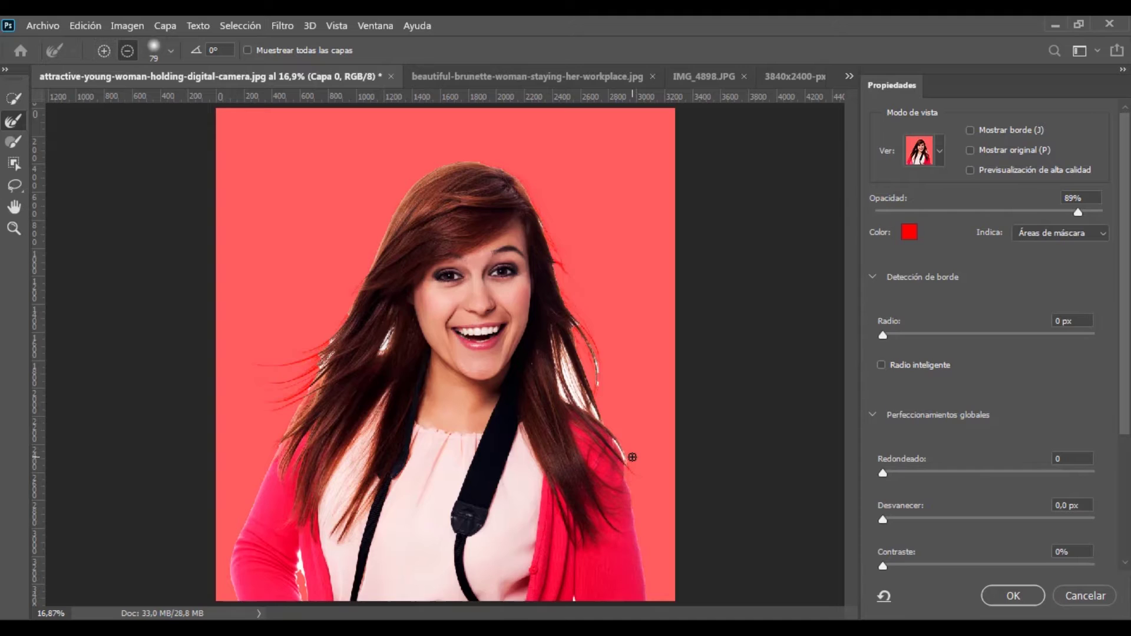
# Zoom in and brush away the white halo along the hair edge and shoulder strand
pyautogui.scroll(5, 632, 457)
pyautogui.scroll(1, 633, 457)
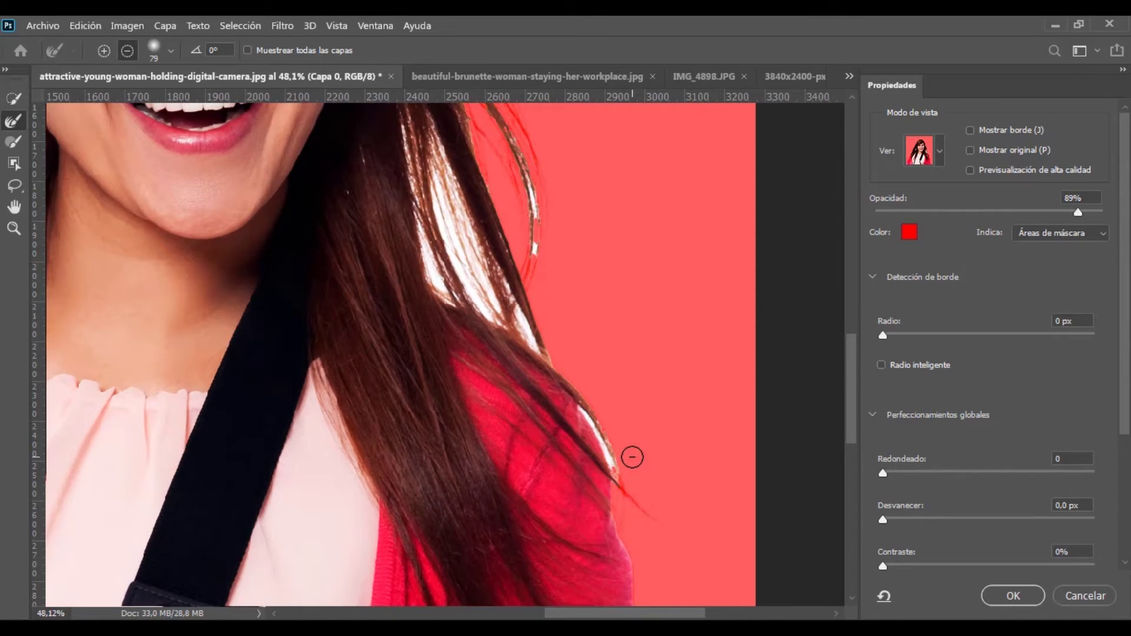
pyautogui.scroll(1, 632, 457)
pyautogui.scroll(1, 631, 455)
pyautogui.scroll(1, 628, 453)
pyautogui.moveTo(628, 453); pyautogui.dragTo(616, 500)
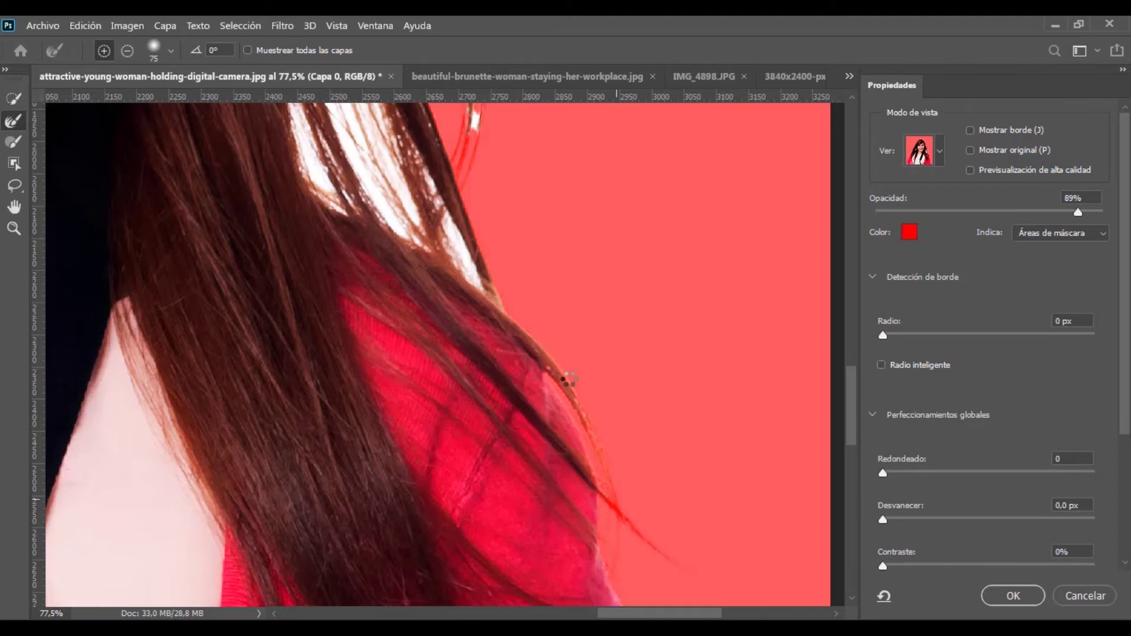
pyautogui.scroll(3, 465, 182)
pyautogui.scroll(1, 471, 183)
pyautogui.moveTo(472, 183); pyautogui.dragTo(479, 352)
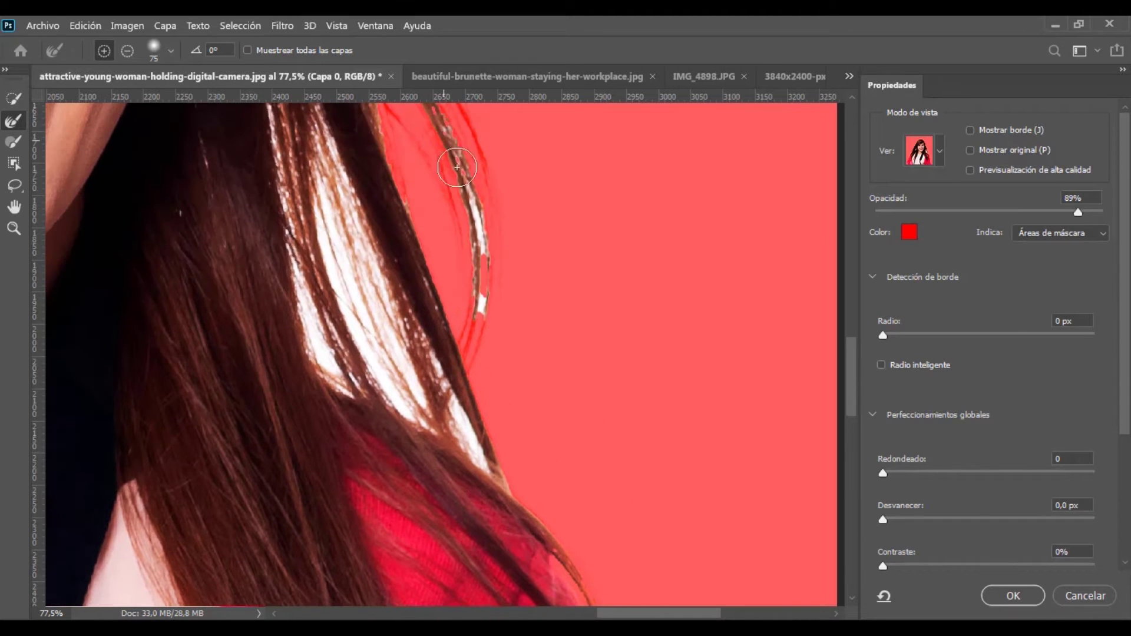
# Refine the loose strands and halo beside the face and above the shoulder
pyautogui.moveTo(443, 287); pyautogui.dragTo(441, 371)
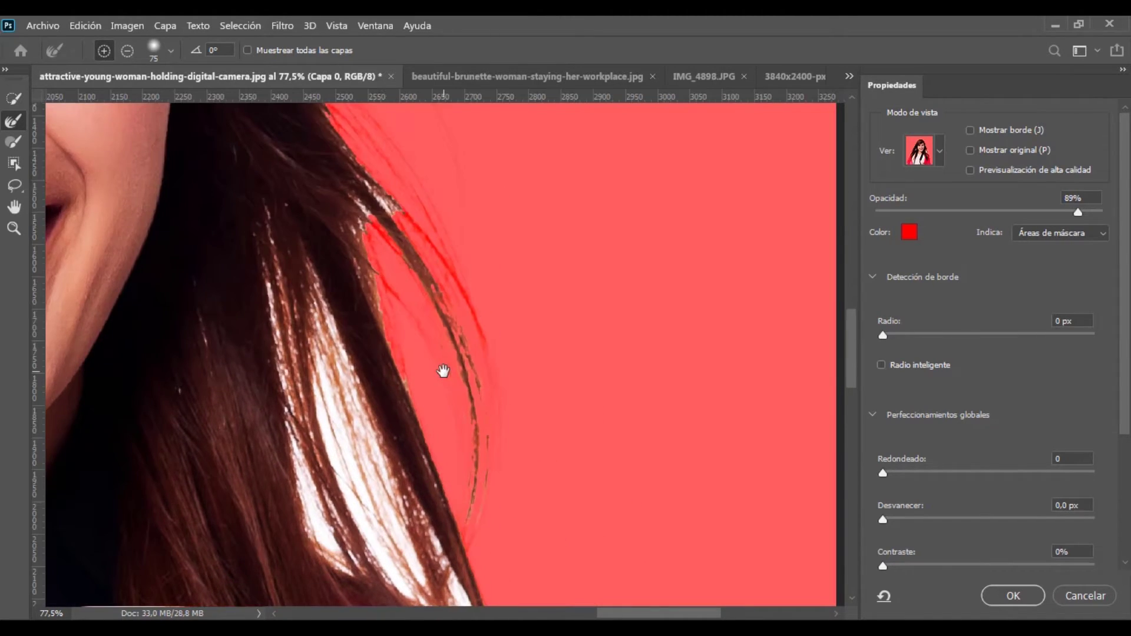
pyautogui.moveTo(361, 182); pyautogui.dragTo(377, 203)
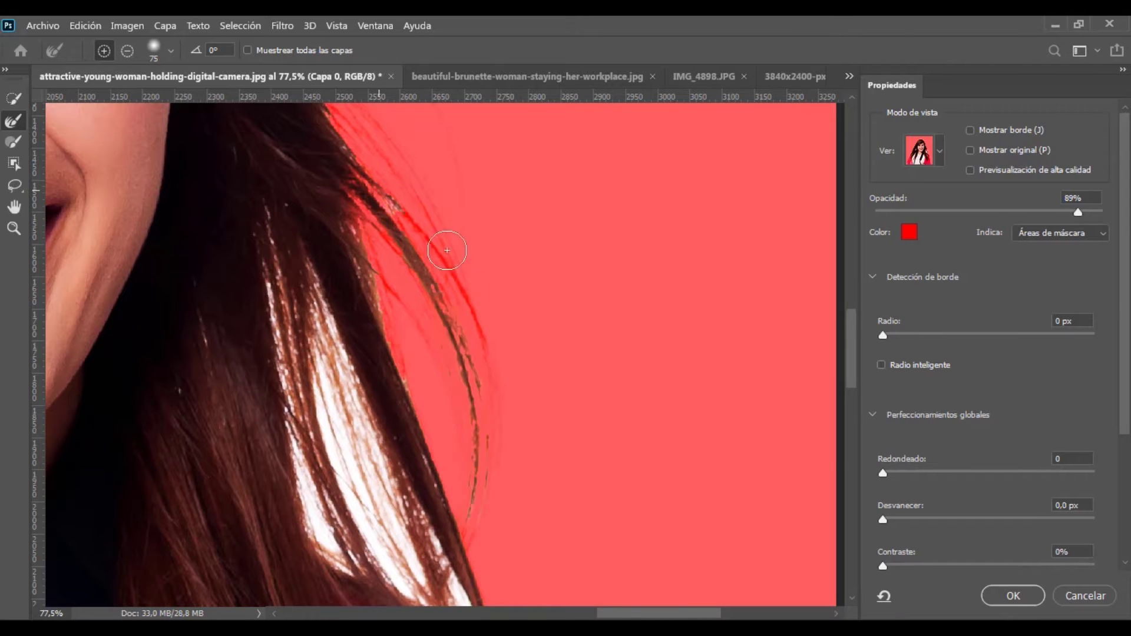
pyautogui.moveTo(330, 280)
pyautogui.mouseDown()
pyautogui.moveTo(397, 501)
pyautogui.moveTo(290, 184)
pyautogui.mouseUp()
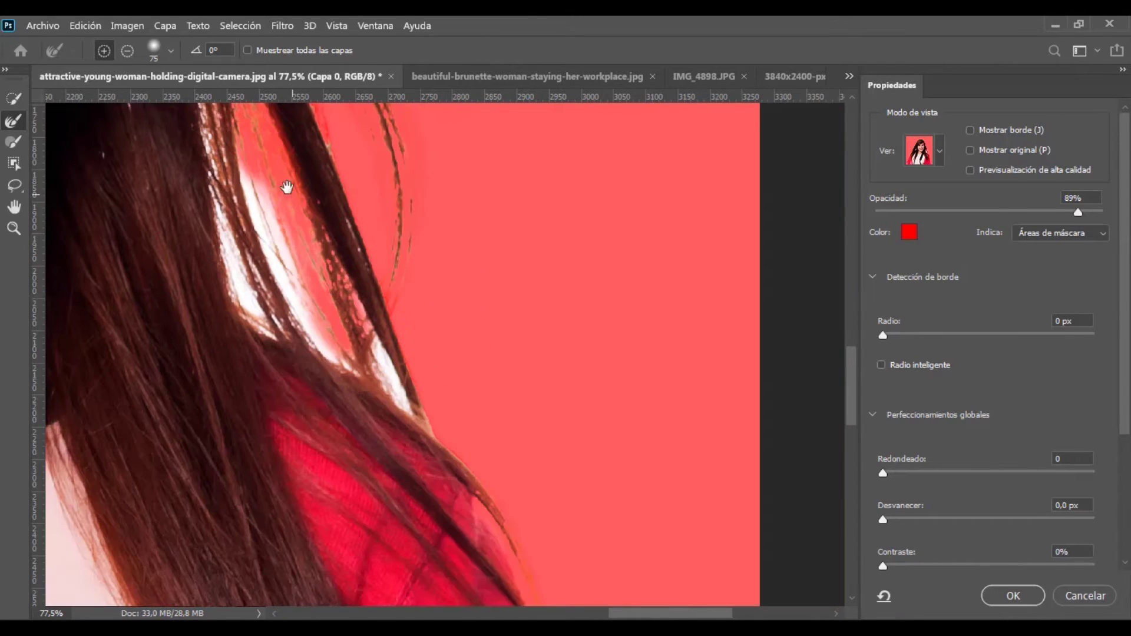
pyautogui.moveTo(282, 235)
pyautogui.mouseDown()
pyautogui.moveTo(341, 361)
pyautogui.moveTo(381, 347)
pyautogui.moveTo(412, 412)
pyautogui.moveTo(318, 242)
pyautogui.mouseUp()
pyautogui.moveTo(230, 130); pyautogui.dragTo(283, 341)
pyautogui.moveTo(356, 237)
pyautogui.mouseDown()
pyautogui.moveTo(379, 434)
pyautogui.moveTo(235, 434)
pyautogui.moveTo(235, 296)
pyautogui.mouseUp()
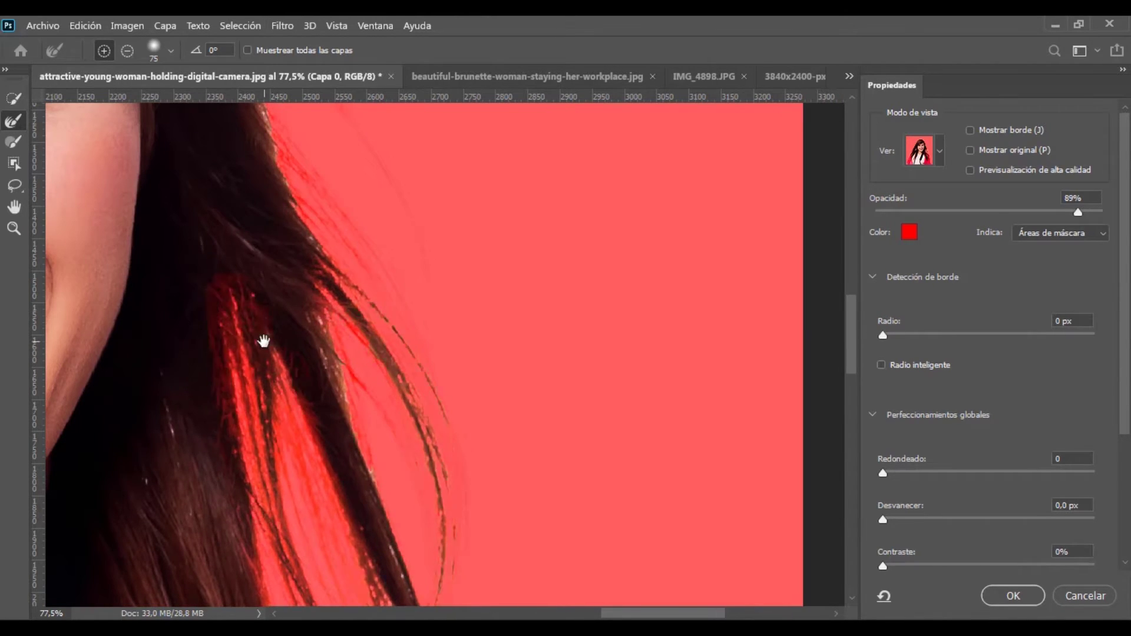
pyautogui.moveTo(262, 336); pyautogui.dragTo(270, 483)
# Set the Refine Edge Brush to 0% hardness and switch it to subtract mode
pyautogui.rightClick(323, 325)
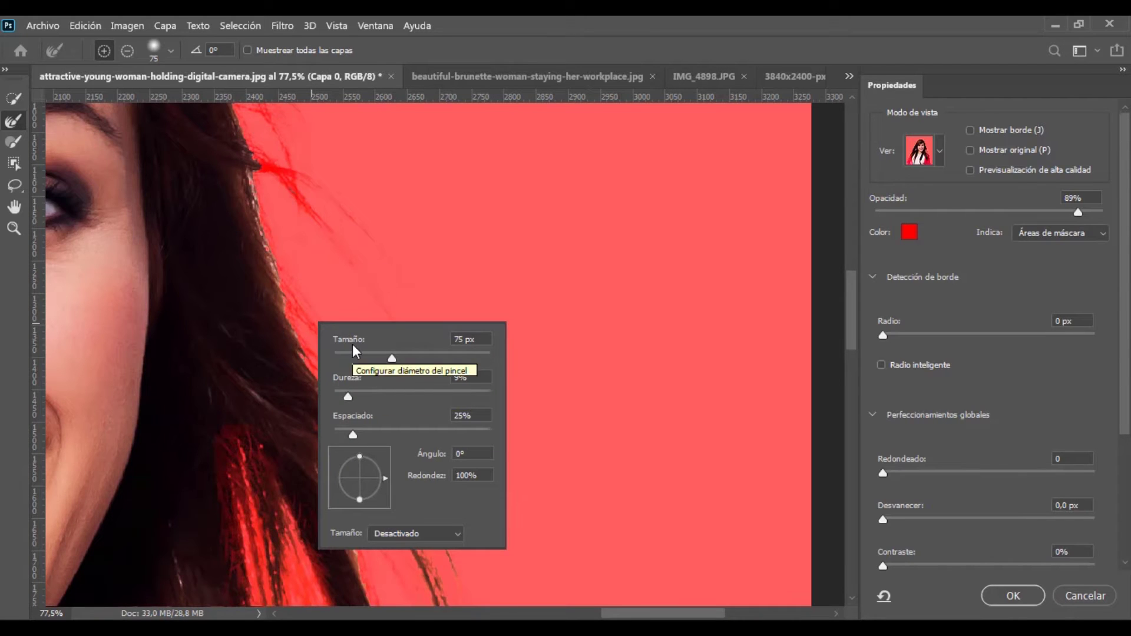
pyautogui.moveTo(348, 395); pyautogui.dragTo(333, 397)
pyautogui.press('Return')
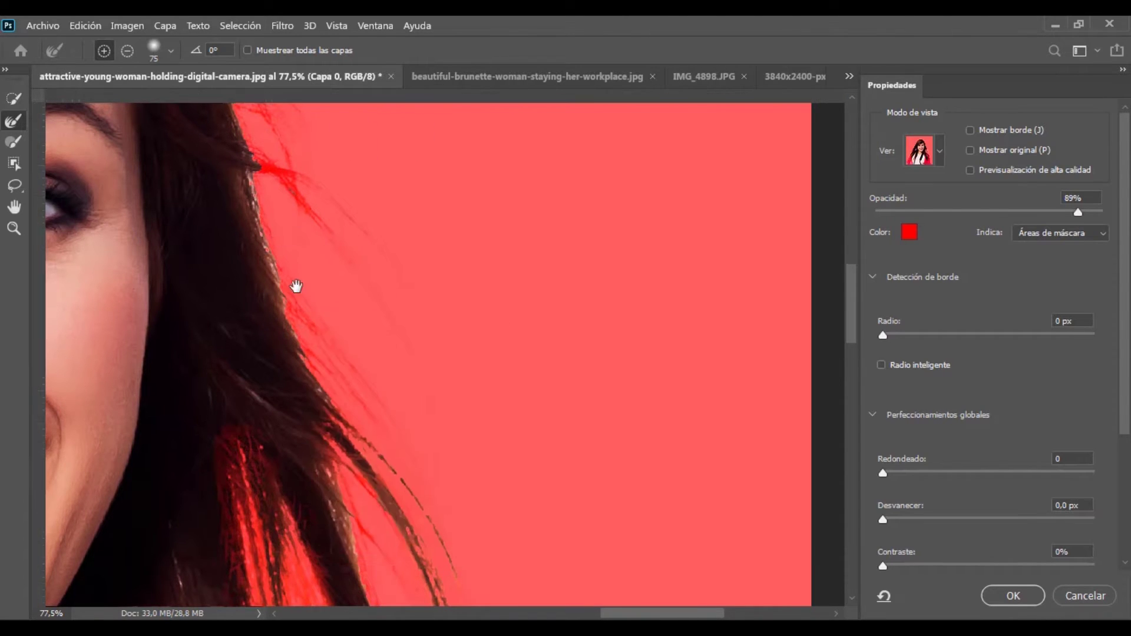
pyautogui.moveTo(295, 288); pyautogui.dragTo(307, 400)
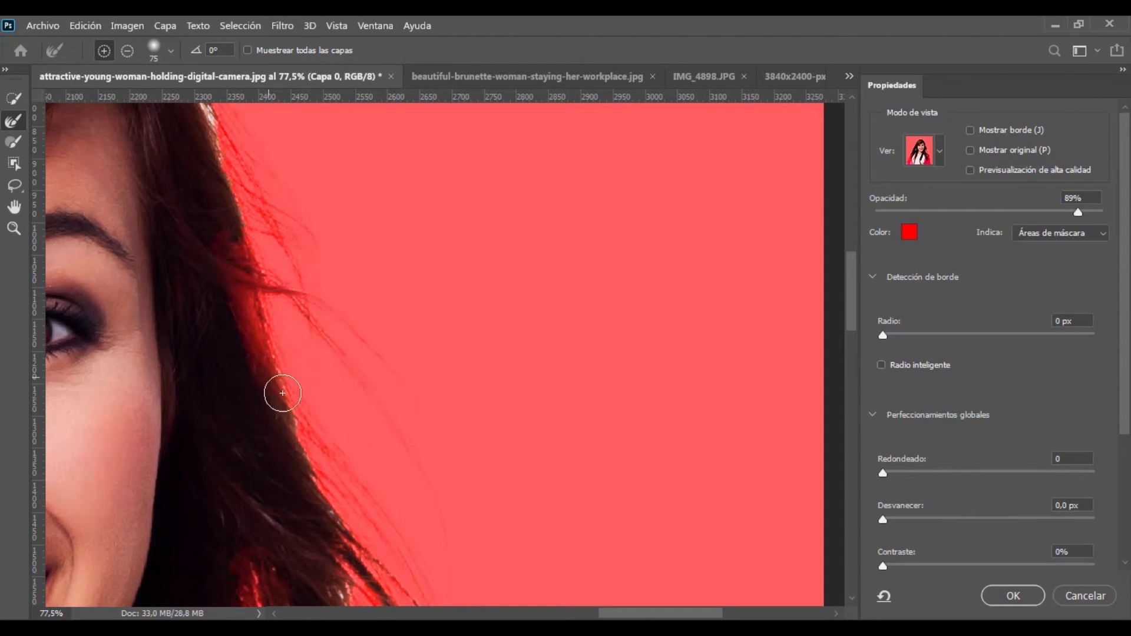
pyautogui.click(128, 51)
# Refine the hair along the top of the head and recover the lower-left flyaway strands
pyautogui.moveTo(248, 222); pyautogui.dragTo(285, 352)
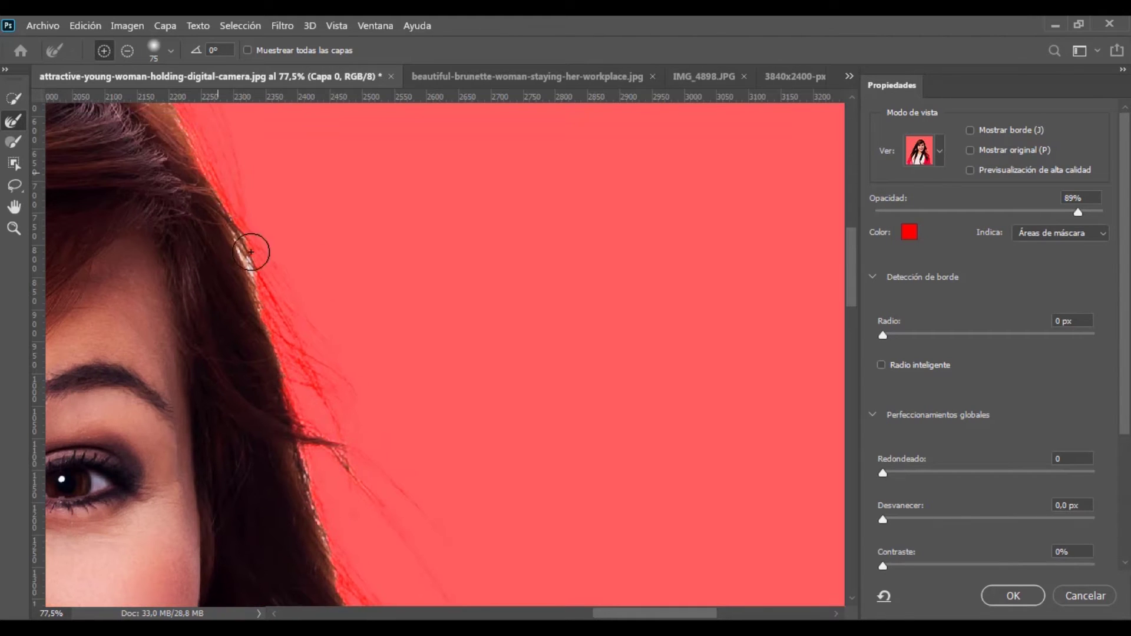
pyautogui.moveTo(218, 94); pyautogui.dragTo(363, 293)
pyautogui.moveTo(260, 255)
pyautogui.mouseDown()
pyautogui.moveTo(556, 118)
pyautogui.moveTo(259, 259)
pyautogui.moveTo(192, 357)
pyautogui.mouseUp()
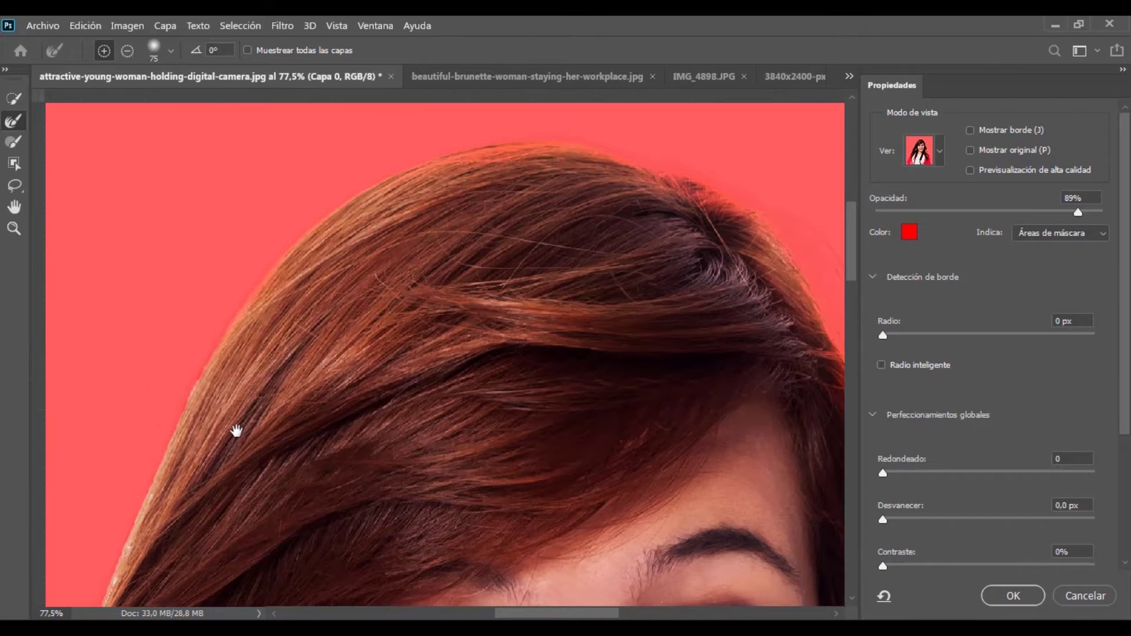
pyautogui.moveTo(219, 429); pyautogui.dragTo(252, 235)
pyautogui.moveTo(168, 419); pyautogui.dragTo(323, 221)
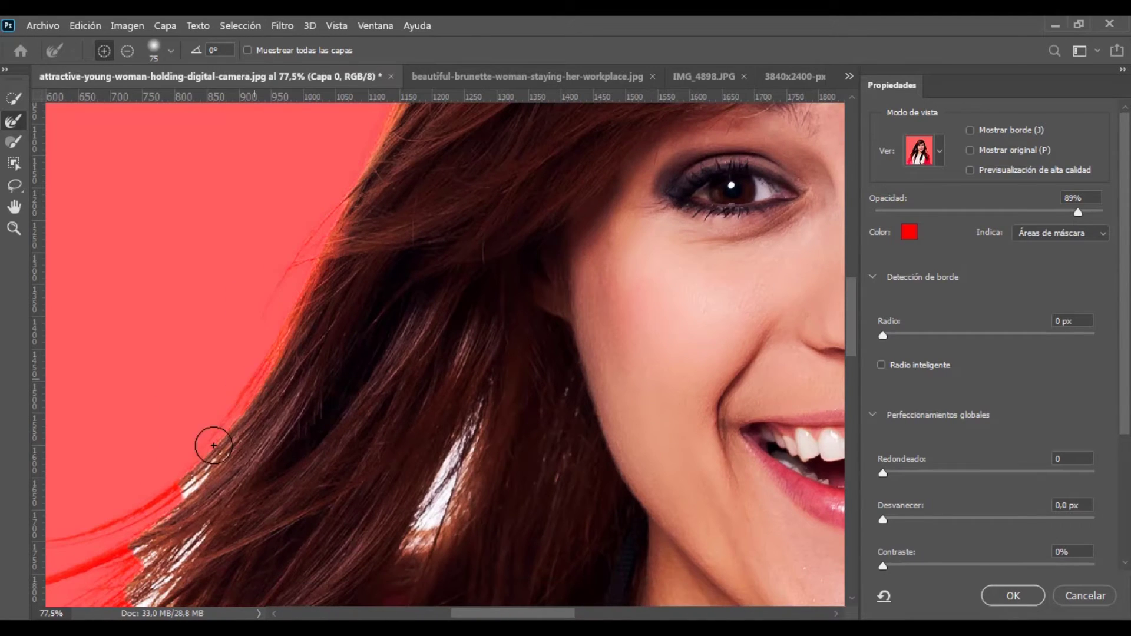
pyautogui.moveTo(320, 397)
pyautogui.mouseDown()
pyautogui.moveTo(316, 412)
pyautogui.moveTo(433, 286)
pyautogui.moveTo(232, 373)
pyautogui.mouseUp()
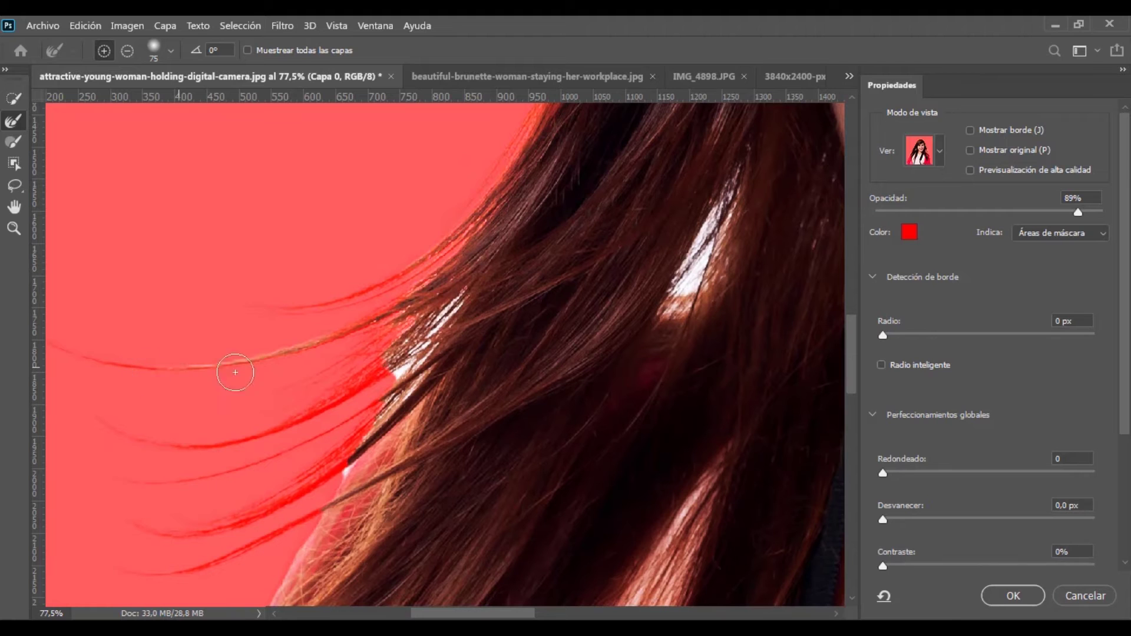
pyautogui.moveTo(412, 329); pyautogui.dragTo(126, 430)
pyautogui.moveTo(424, 377); pyautogui.dragTo(154, 530)
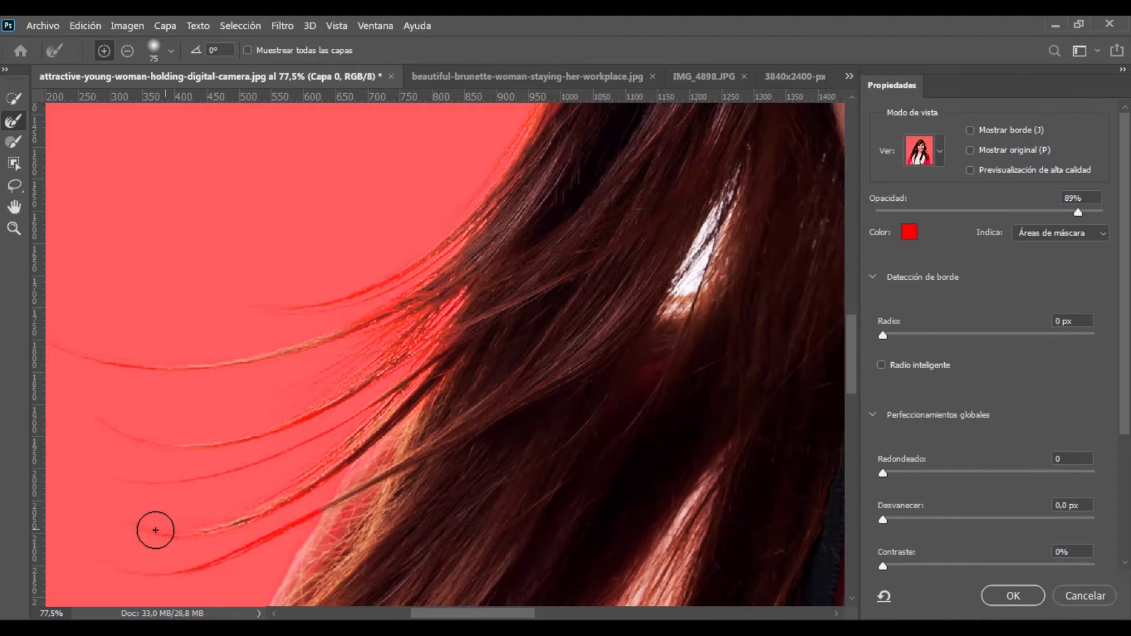
pyautogui.moveTo(457, 336); pyautogui.dragTo(175, 469)
pyautogui.moveTo(387, 474); pyautogui.dragTo(165, 575)
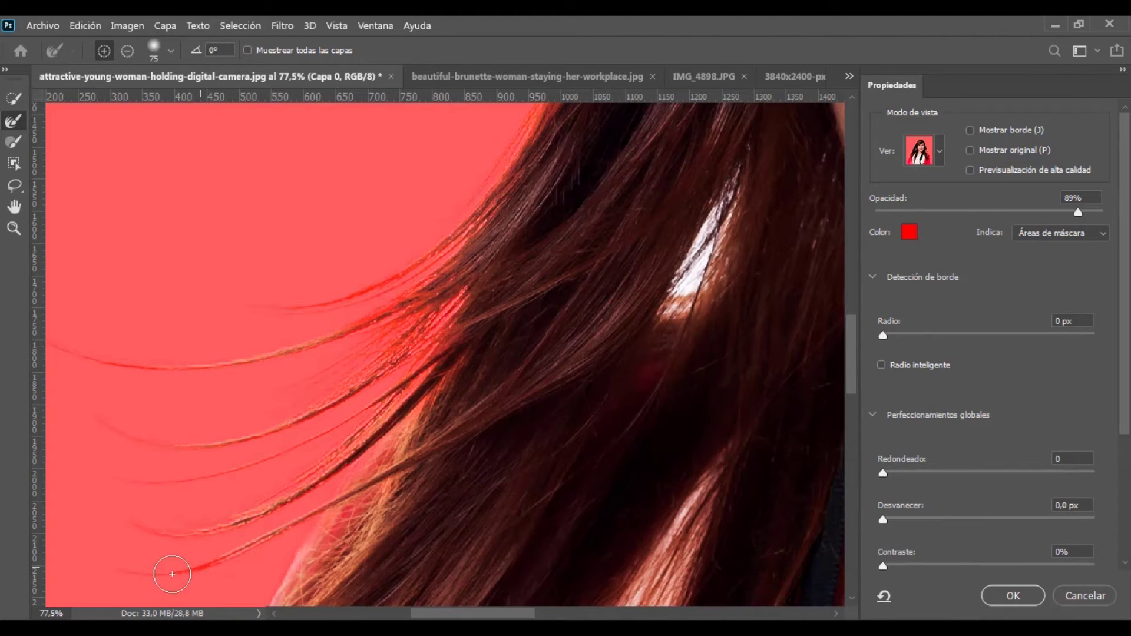
pyautogui.moveTo(740, 171); pyautogui.dragTo(674, 298)
# Refine the mask gap beside the red sleeve
pyautogui.moveTo(542, 494); pyautogui.dragTo(631, 220)
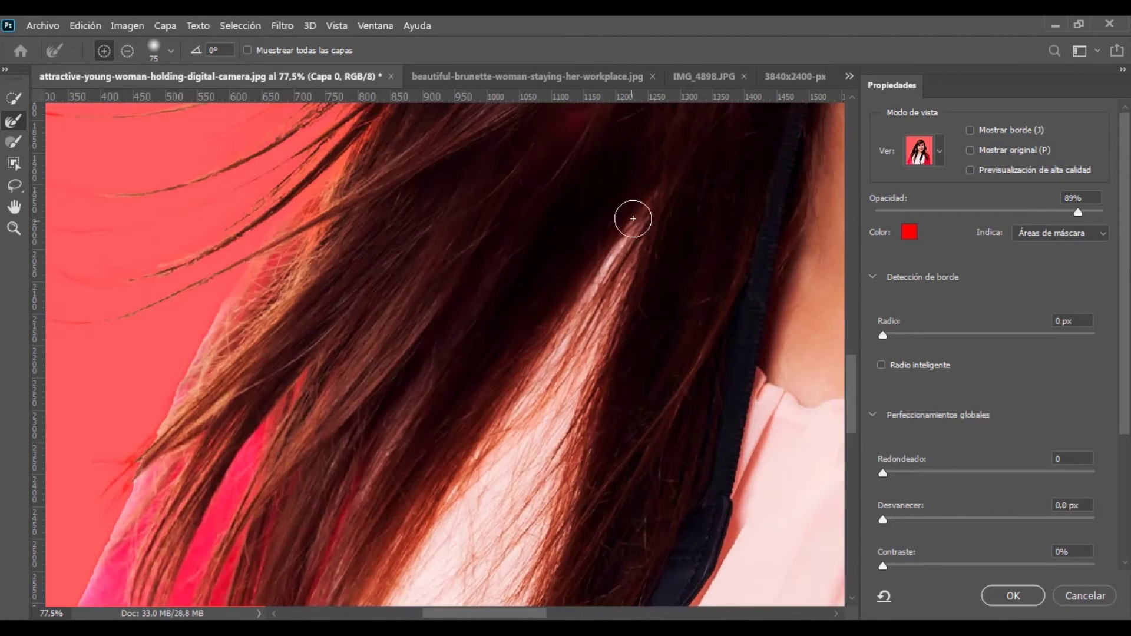
pyautogui.scroll(-5, 271, 202)
pyautogui.scroll(3, 346, 361)
pyautogui.scroll(3, 320, 362)
pyautogui.moveTo(319, 361)
pyautogui.mouseDown()
pyautogui.moveTo(346, 487)
pyautogui.moveTo(330, 404)
pyautogui.mouseUp()
pyautogui.scroll(-5, 569, 388)
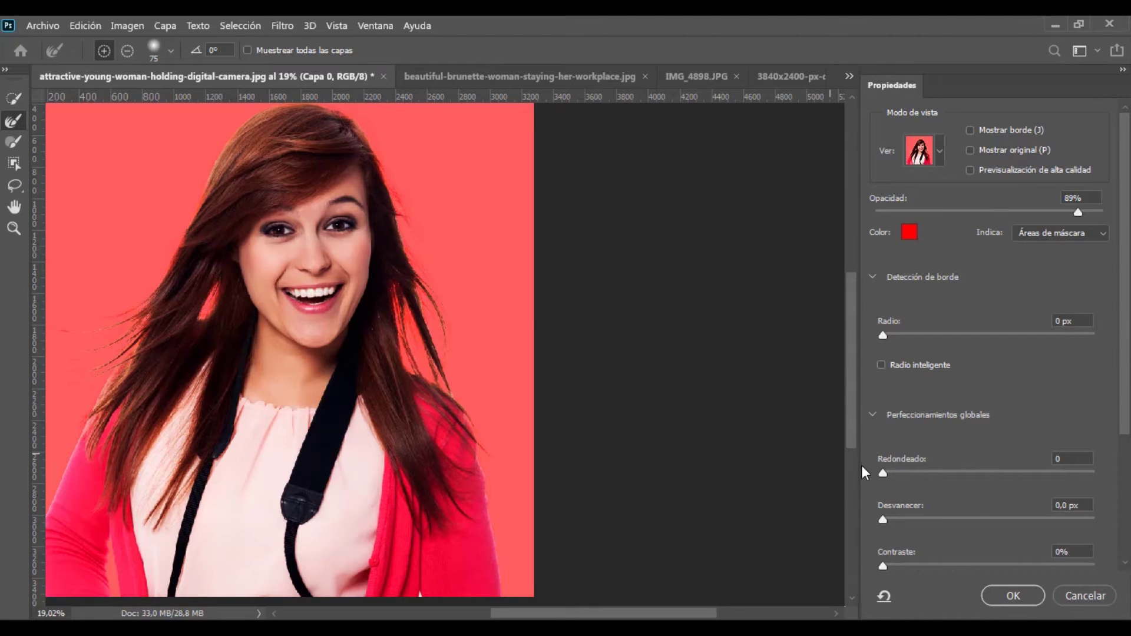
# Apply the refined selection as a layer mask and target the woman's image thumbnail
pyautogui.click(1021, 589)
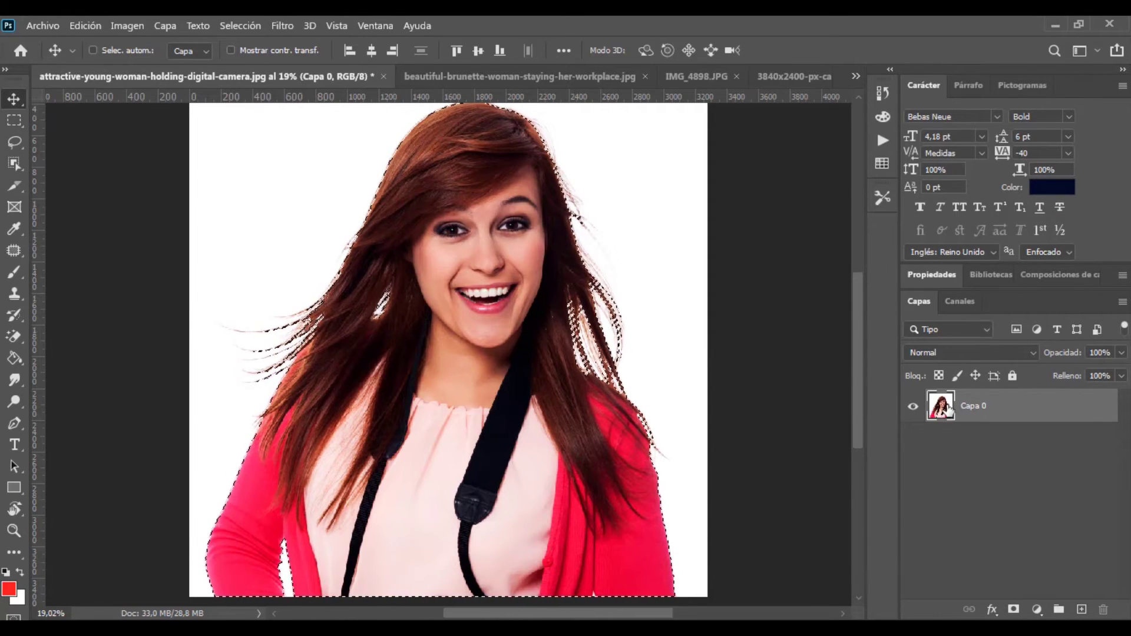
pyautogui.click(1013, 610)
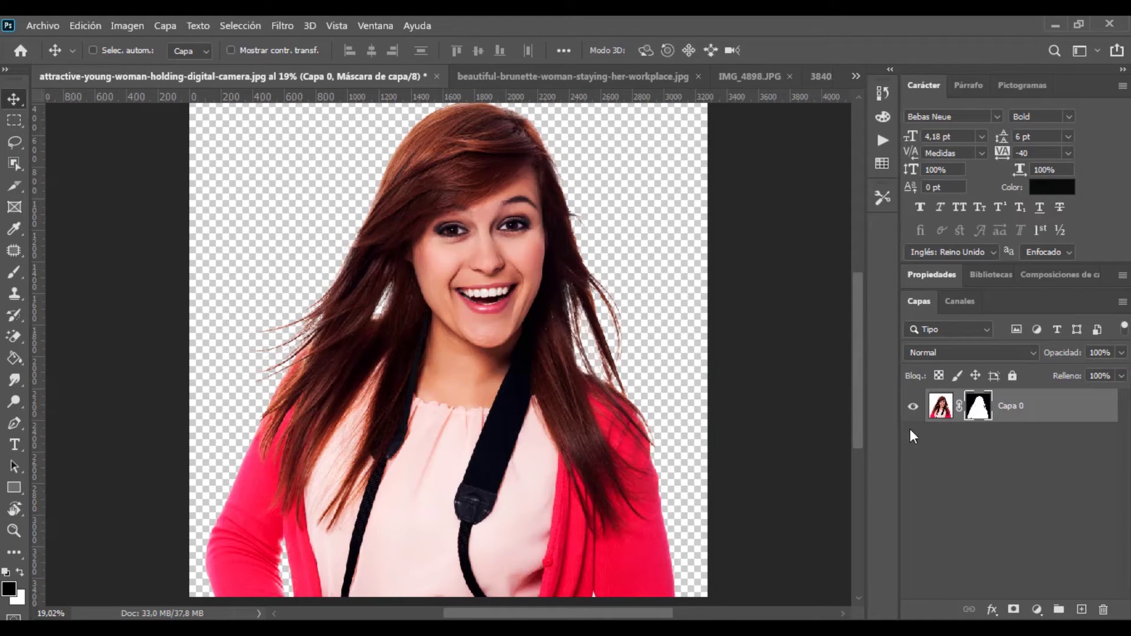
pyautogui.click(941, 405)
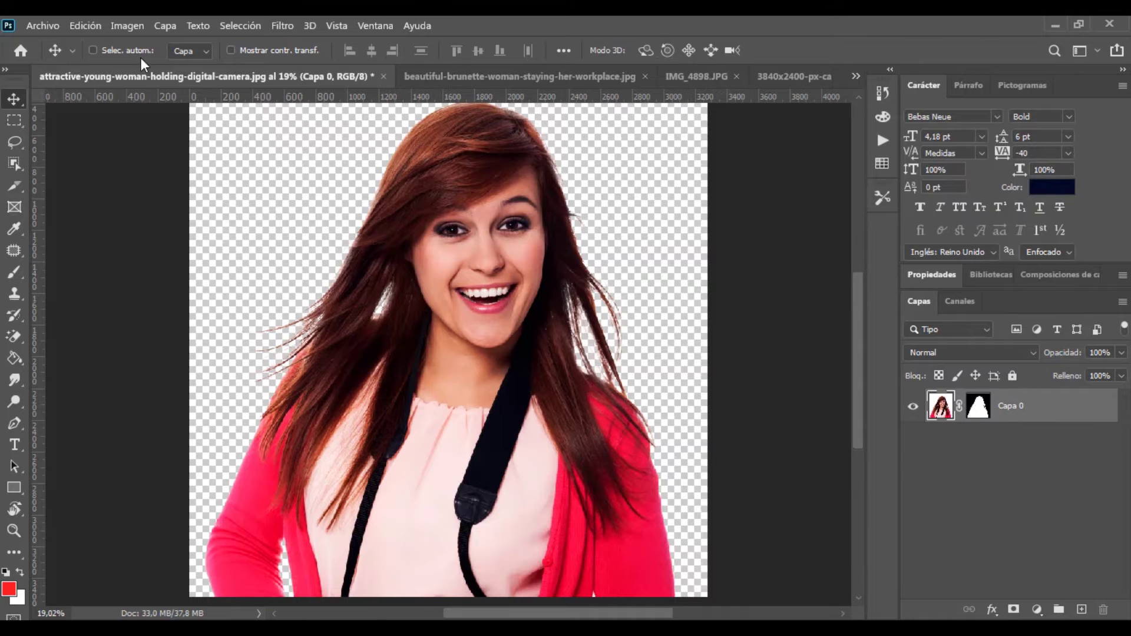
pyautogui.click(43, 26)
pyautogui.click(110, 354)
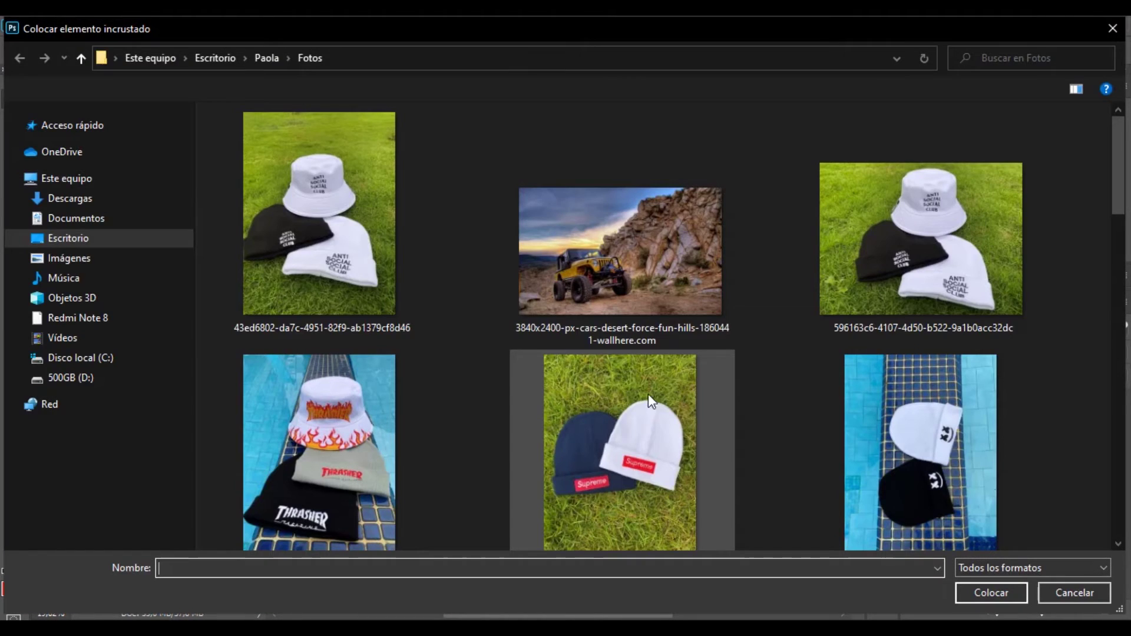
# Place the desert jeep photo, scale it to cover the canvas, and fit the view with Ctrl+0
pyautogui.doubleClick(628, 277)
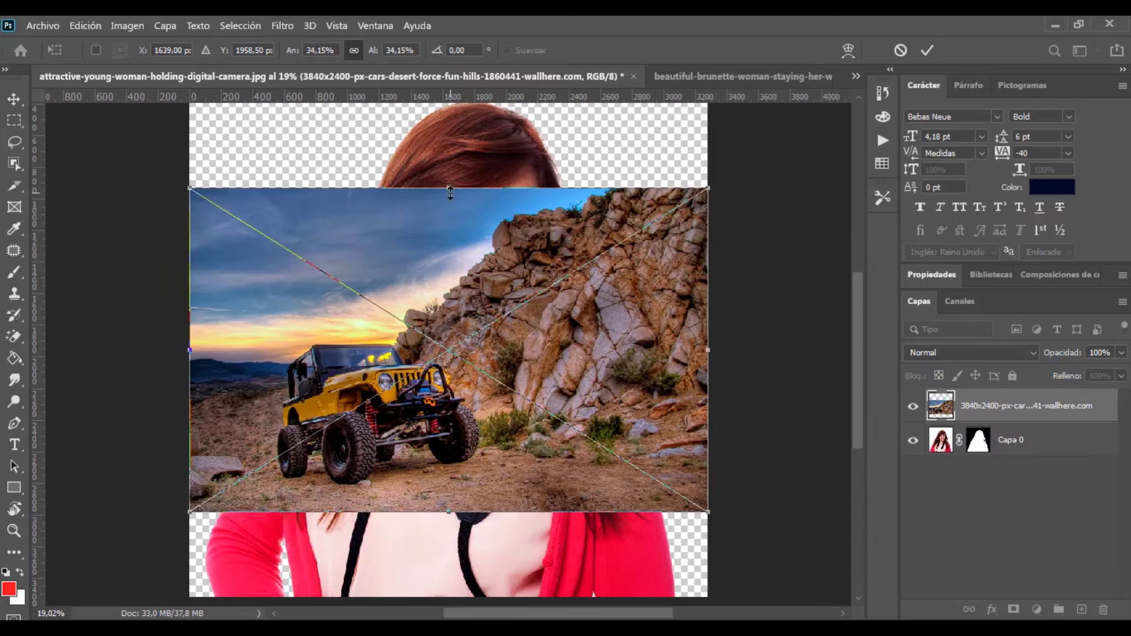
pyautogui.moveTo(451, 193); pyautogui.dragTo(479, 59)
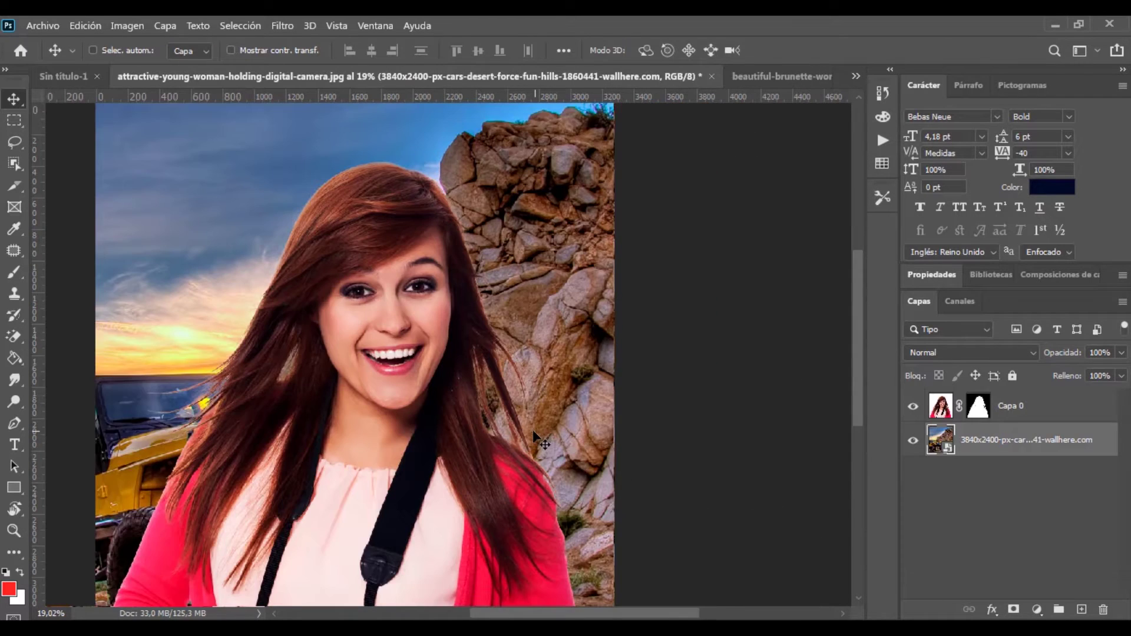
pyautogui.hotkey('ctrl', '0')
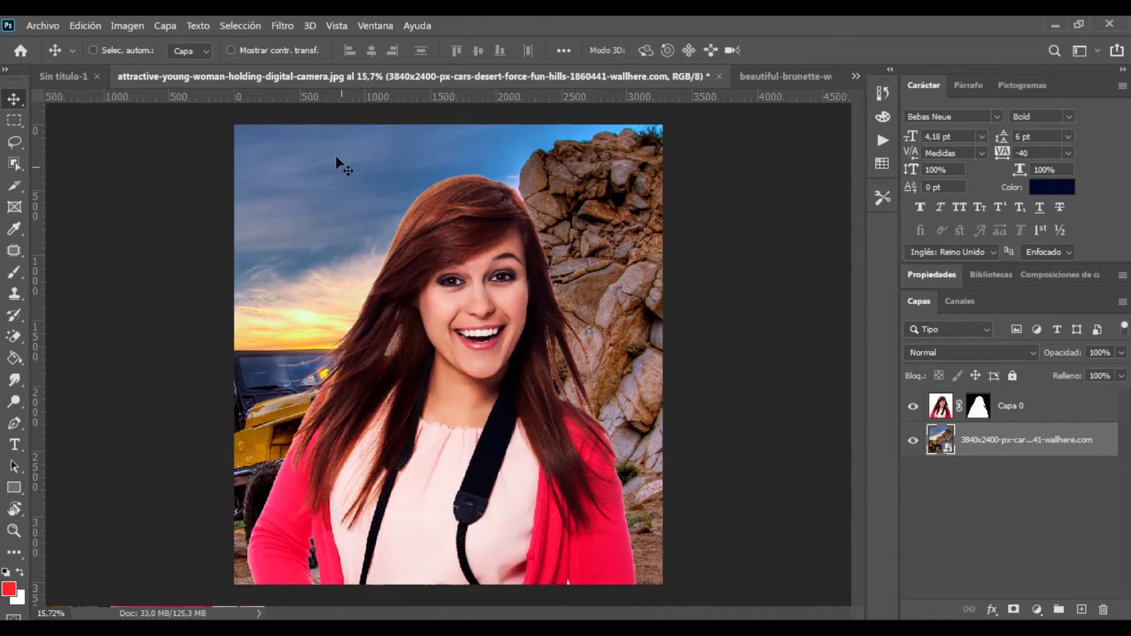
pyautogui.click(257, 27)
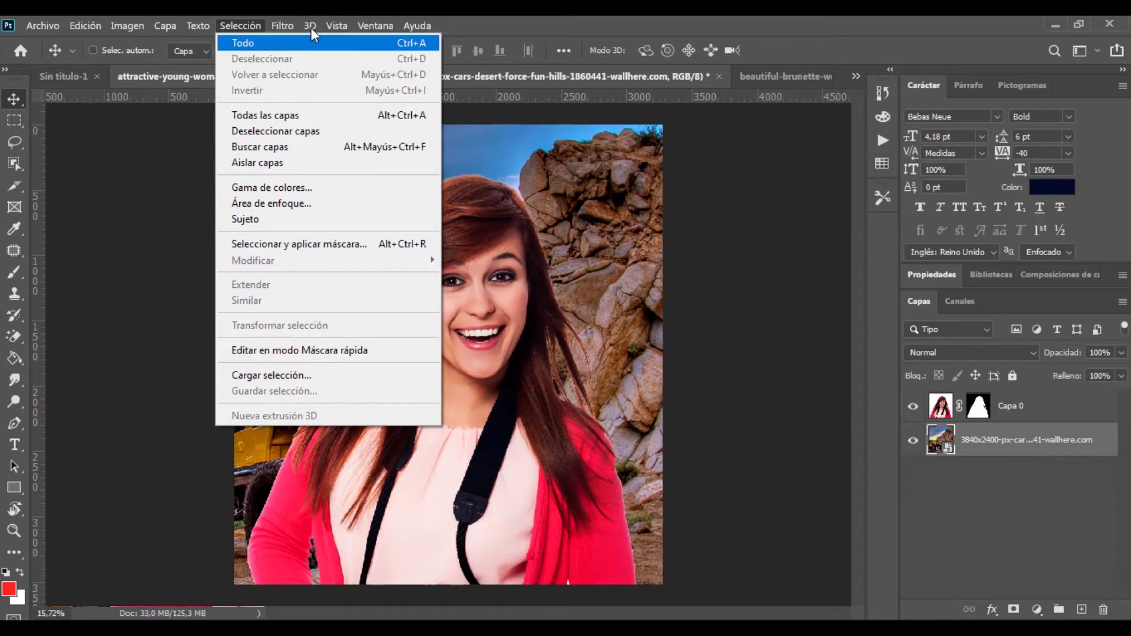
pyautogui.moveTo(308, 214)
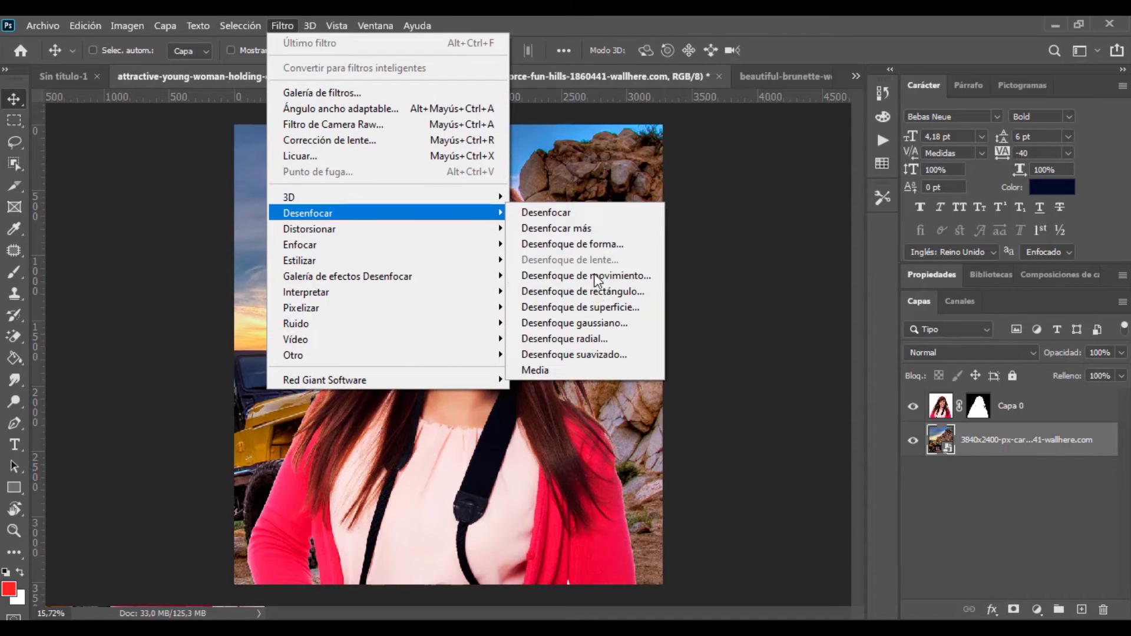
# Apply Desenfoque gaussiano to the desert jeep background layer
pyautogui.click(574, 322)
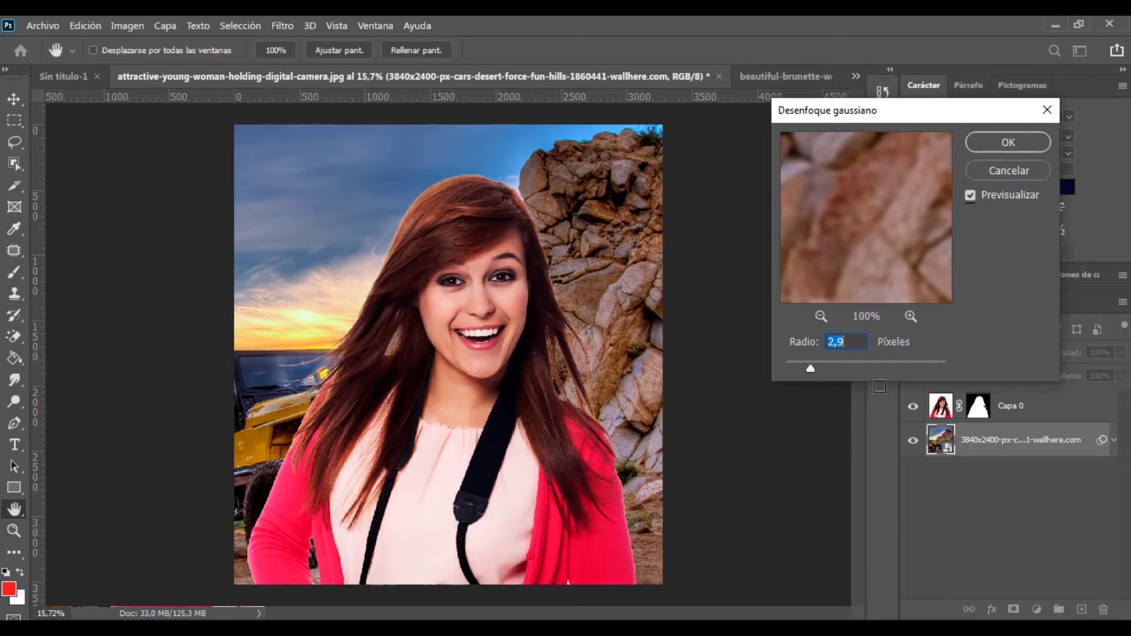
pyautogui.press('Return')
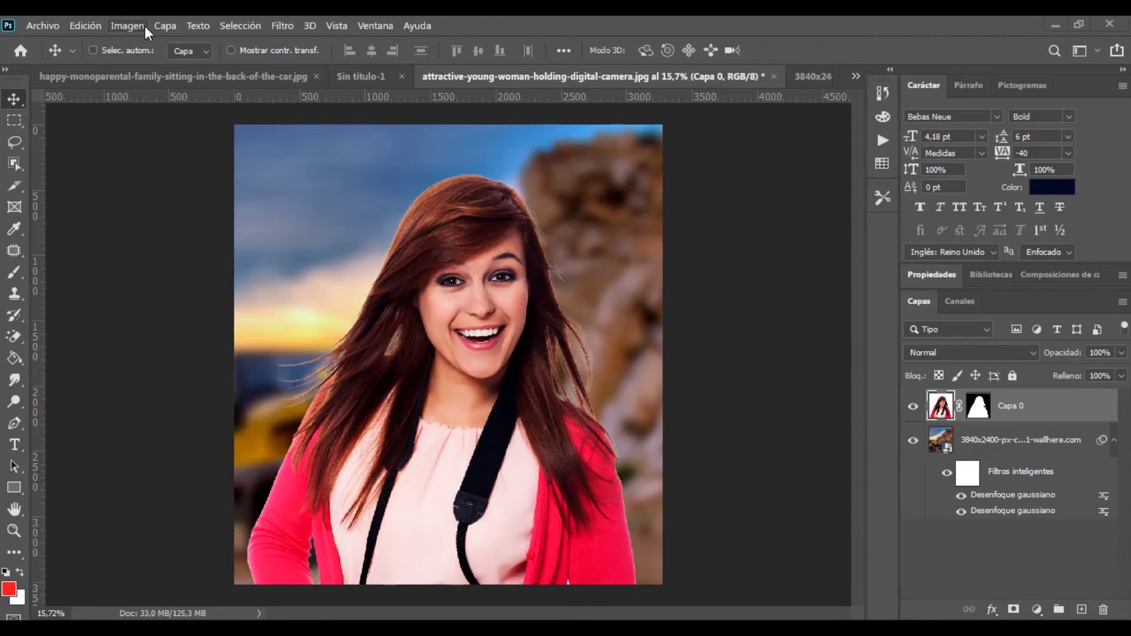
pyautogui.click(165, 25)
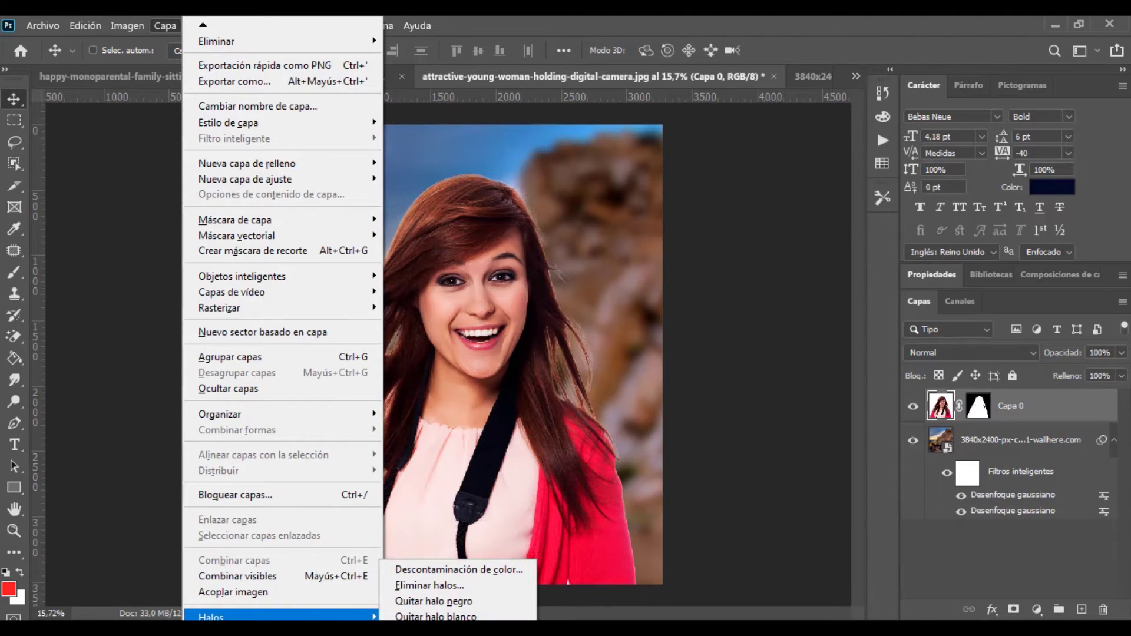
# Apply Color Decontamination to the woman's edges, adjusting the Cantidad before confirming
pyautogui.click(479, 577)
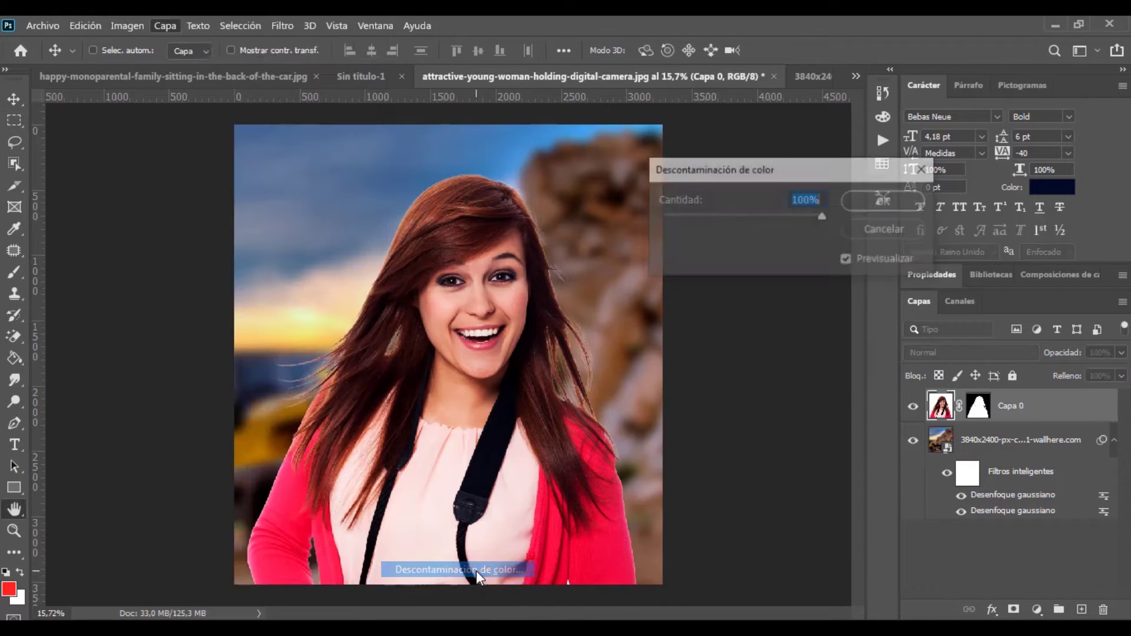
pyautogui.moveTo(734, 177); pyautogui.dragTo(680, 197)
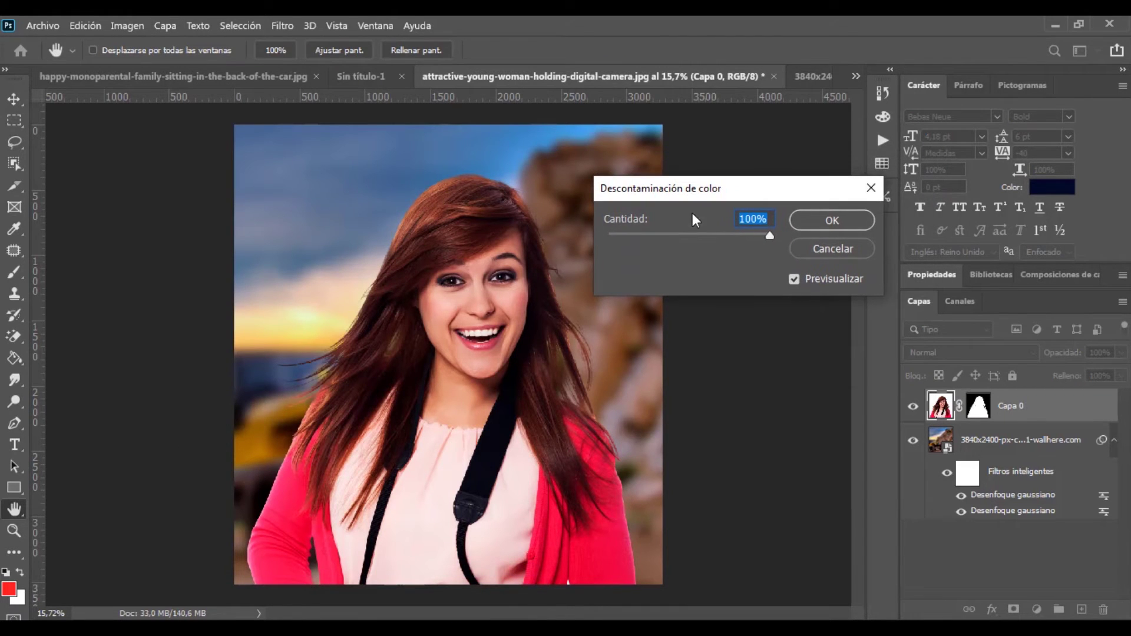
pyautogui.moveTo(769, 241); pyautogui.dragTo(609, 254)
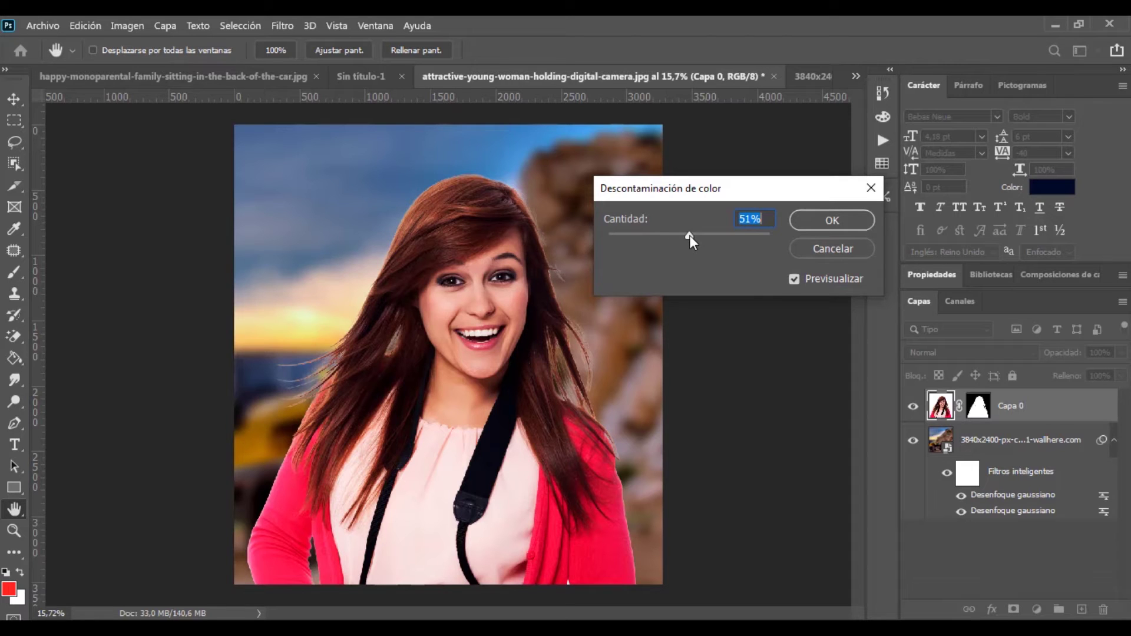
pyautogui.moveTo(689, 235); pyautogui.dragTo(741, 235)
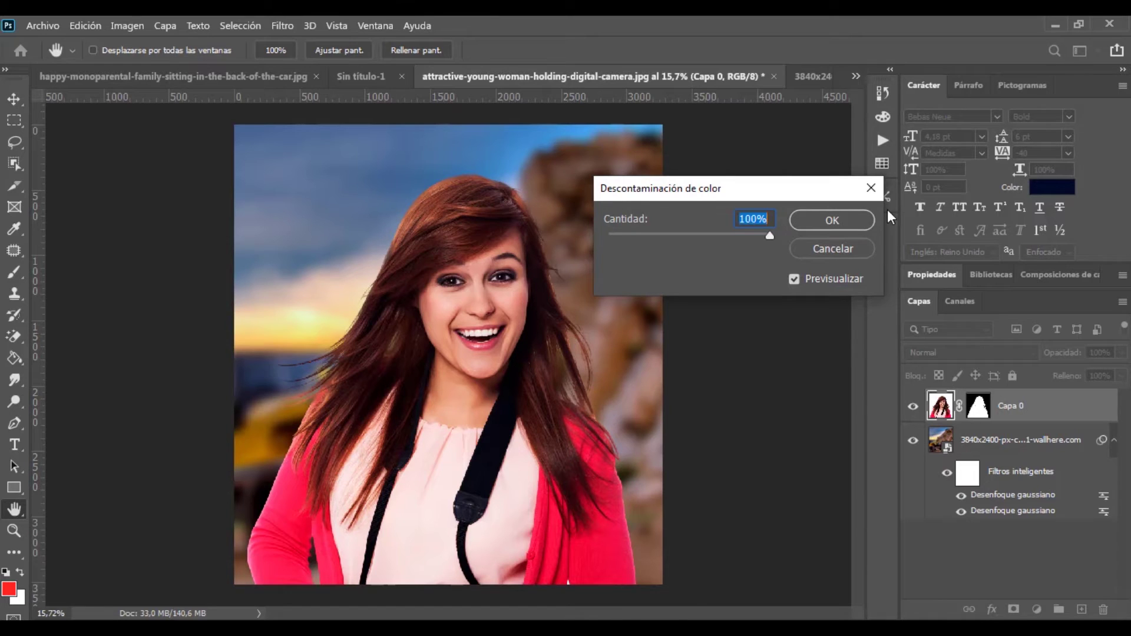
pyautogui.click(832, 221)
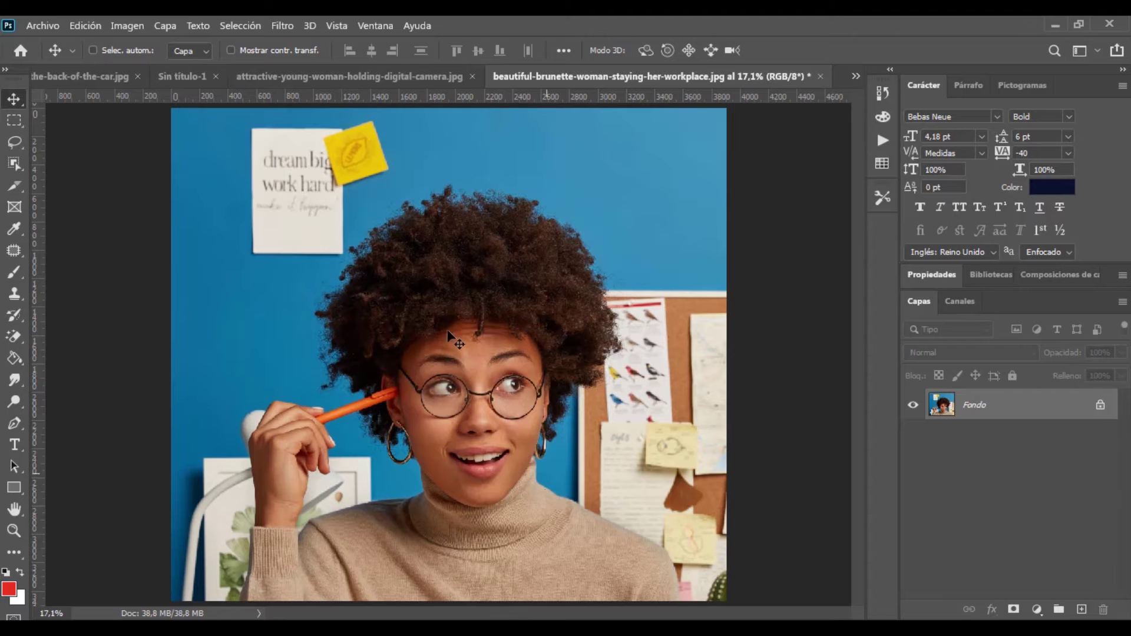
# Select the curly-haired woman with Selección > Sujeto, then open Seleccionar y aplicar máscara
pyautogui.click(240, 26)
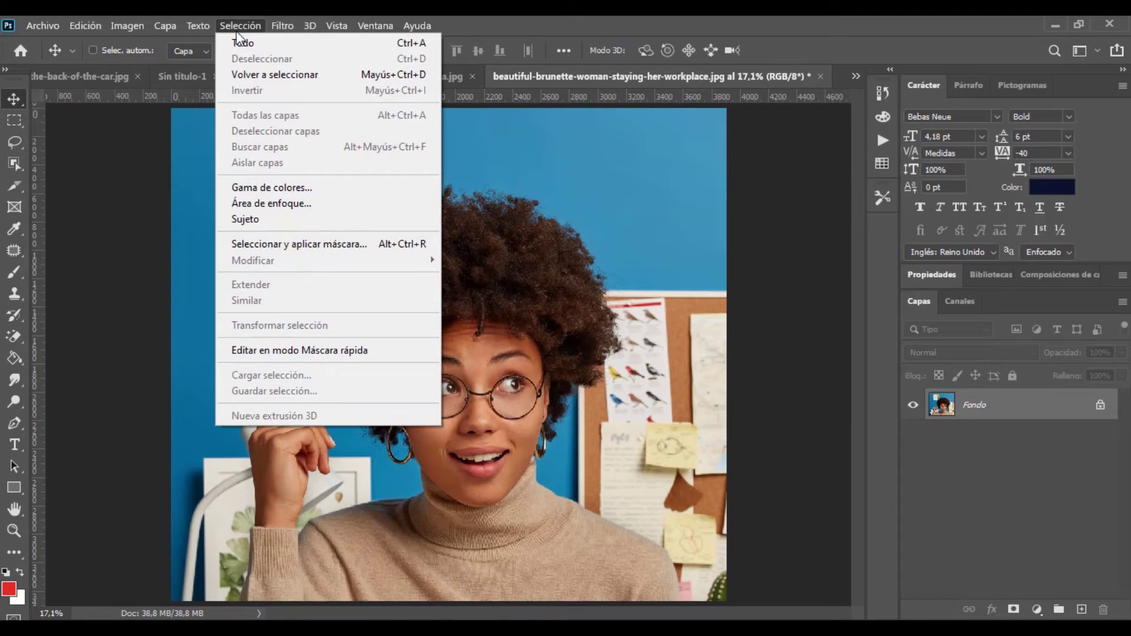
pyautogui.click(285, 220)
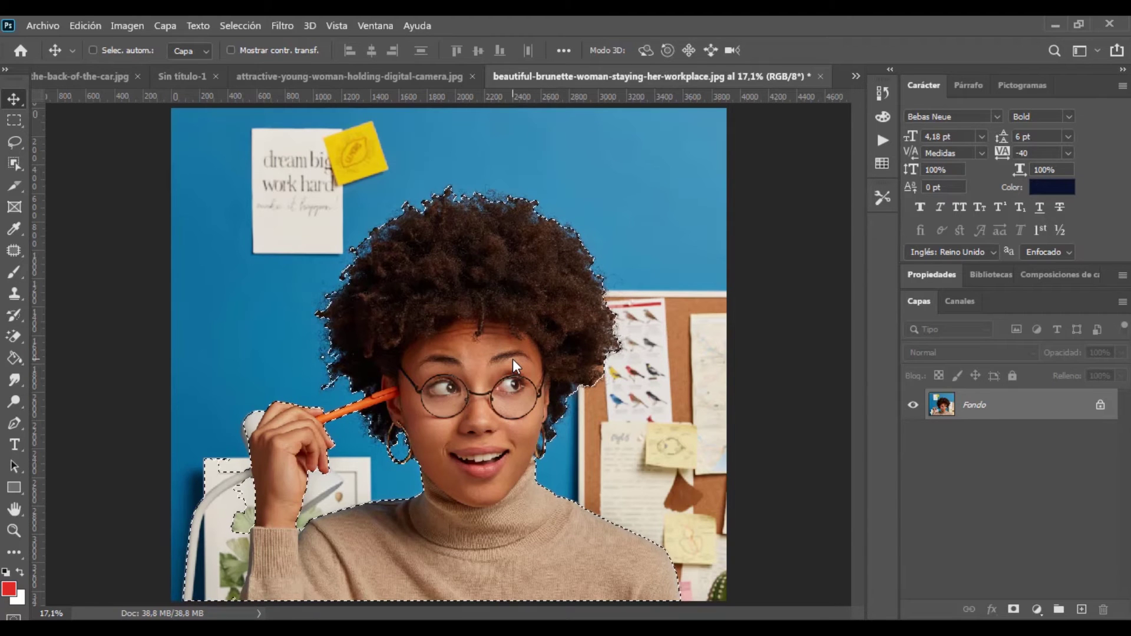
pyautogui.click(257, 27)
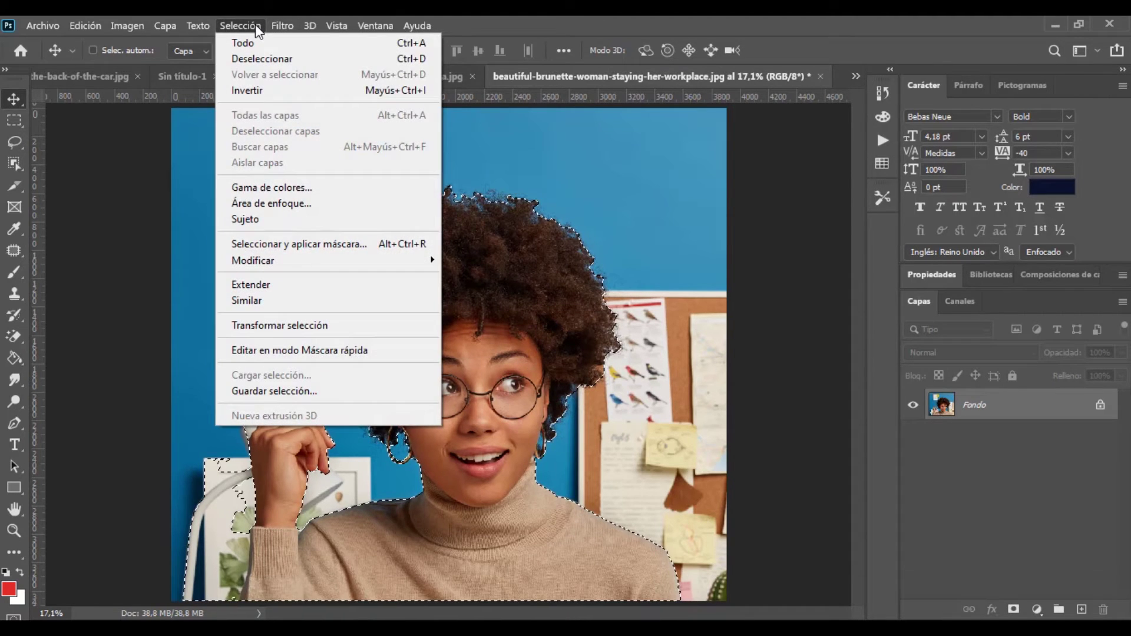
pyautogui.click(311, 248)
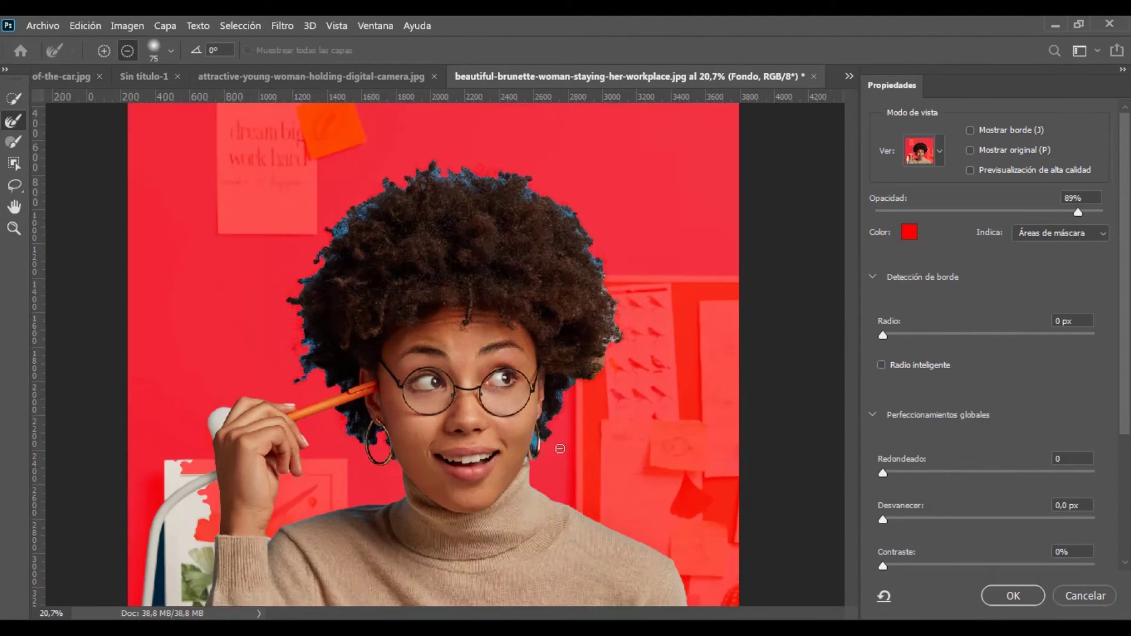
# Zoom in on the hair beside the ear and resize the Refine Edge Brush
pyautogui.scroll(5, 560, 454)
pyautogui.scroll(2, 559, 458)
pyautogui.scroll(2, 559, 458)
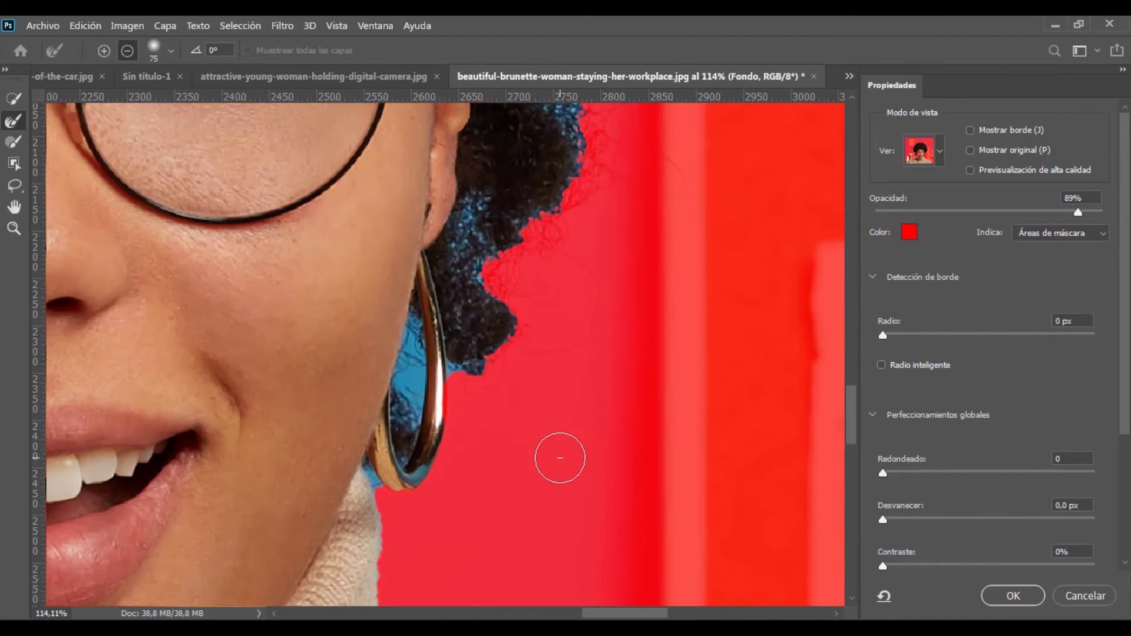
pyautogui.moveTo(546, 277)
pyautogui.mouseDown()
pyautogui.moveTo(377, 382)
pyautogui.moveTo(343, 444)
pyautogui.moveTo(350, 324)
pyautogui.moveTo(453, 153)
pyautogui.mouseUp()
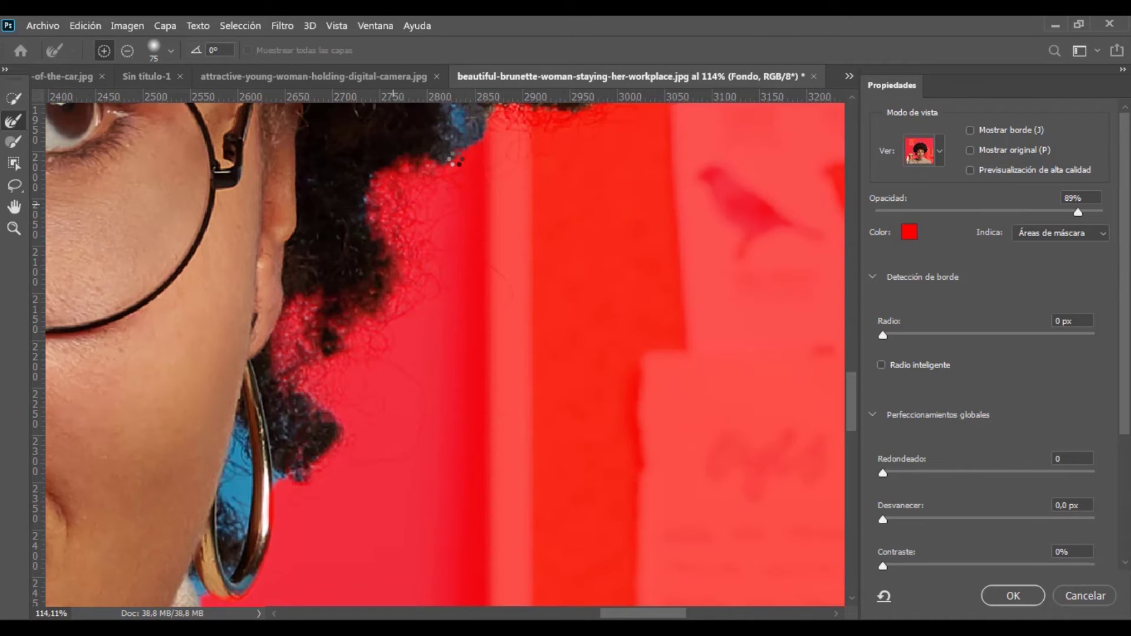
pyautogui.keyDown('alt'); pyautogui.rightClick(304, 505); pyautogui.keyUp('alt')
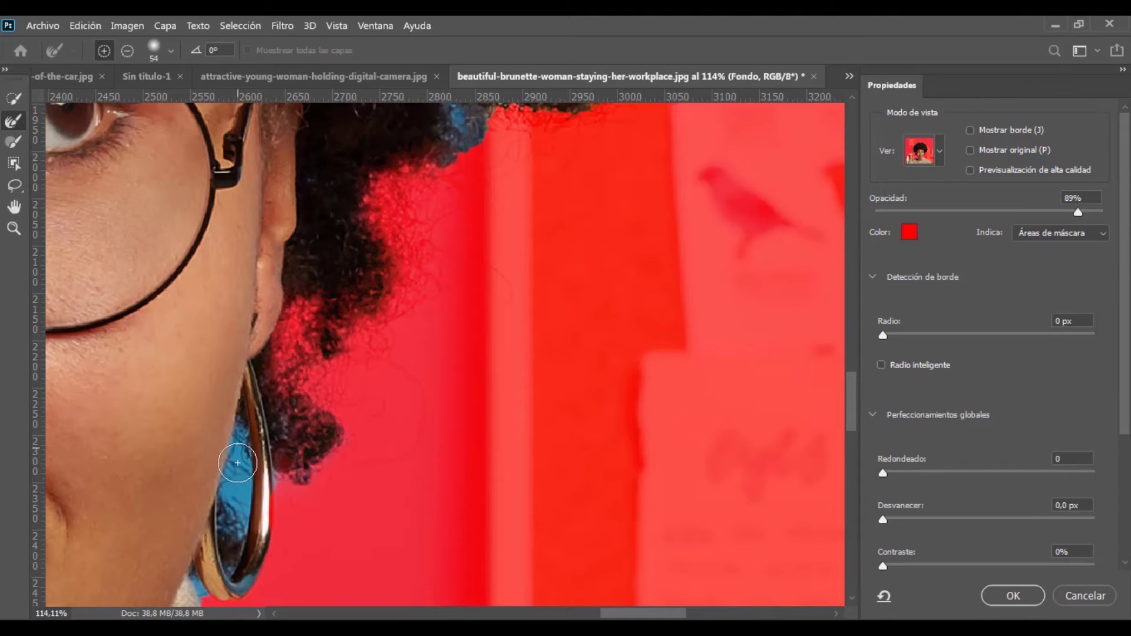
pyautogui.moveTo(262, 532); pyautogui.dragTo(285, 452)
pyautogui.keyDown('alt'); pyautogui.rightClick(277, 353); pyautogui.keyUp('alt')
pyautogui.moveTo(413, 254); pyautogui.dragTo(301, 578)
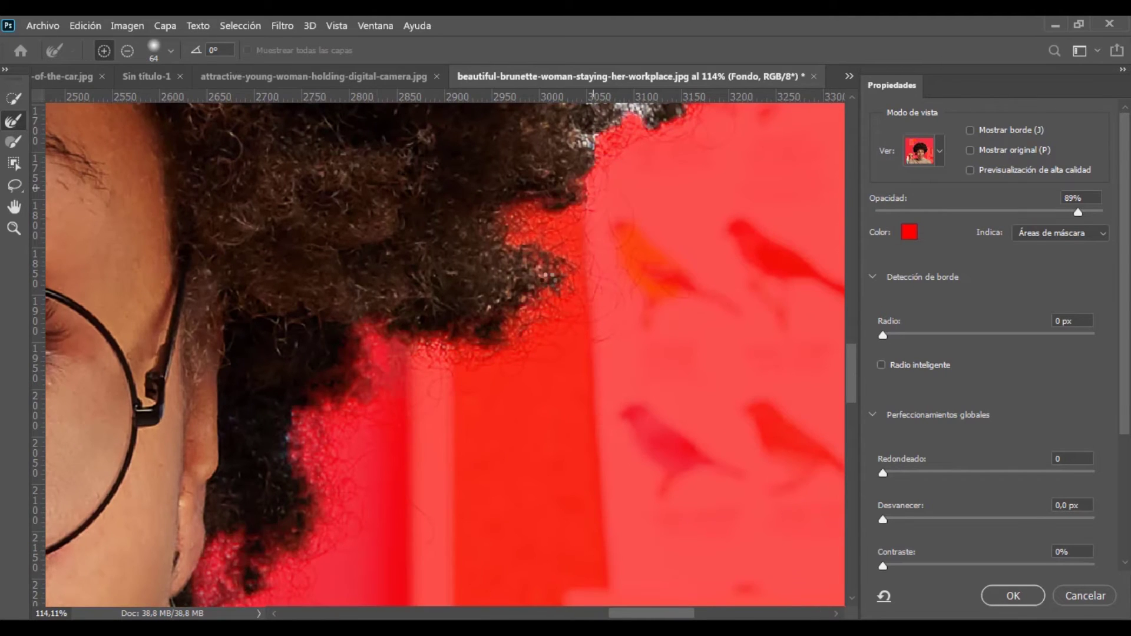
# Brush the refine tool along the outer hair edge at the woman's side
pyautogui.moveTo(615, 141); pyautogui.dragTo(492, 342)
pyautogui.hotkey('ctrl', 'r')
pyautogui.scroll(3, 492, 342)
pyautogui.scroll(2, 356, 290)
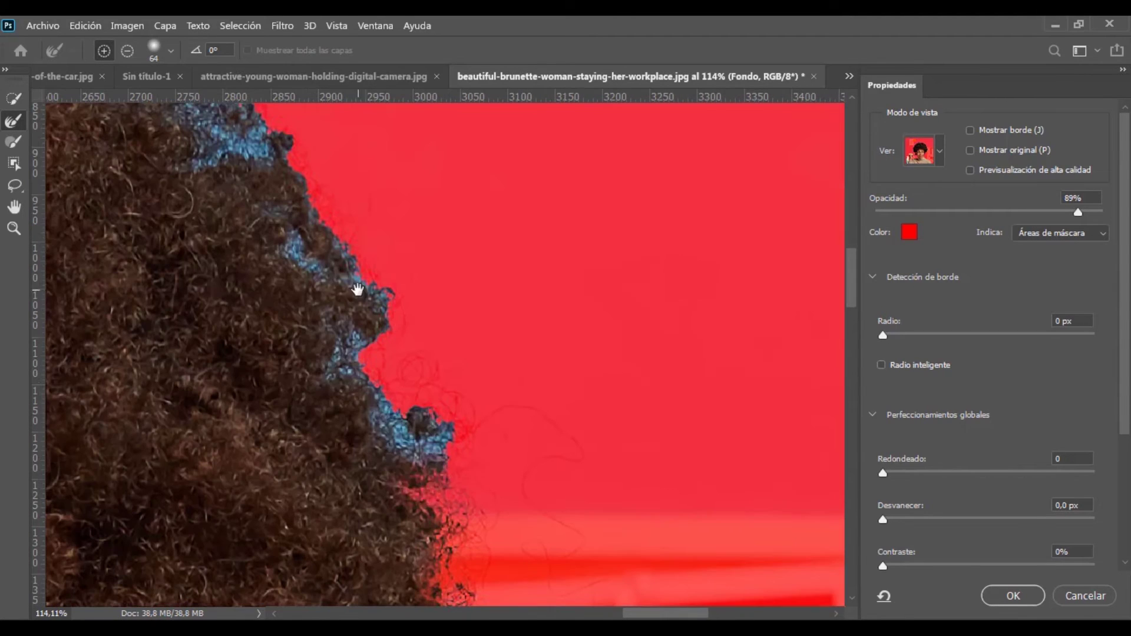
pyautogui.scroll(2, 304, 195)
pyautogui.moveTo(328, 253)
pyautogui.mouseDown()
pyautogui.moveTo(434, 328)
pyautogui.moveTo(253, 306)
pyautogui.mouseUp()
pyautogui.hscroll(-3, 434, 329)
pyautogui.hscroll(-4, 254, 306)
# Refine the curls along the top and upper-left hair edge
pyautogui.moveTo(648, 294)
pyautogui.mouseDown()
pyautogui.moveTo(272, 321)
pyautogui.moveTo(114, 399)
pyautogui.mouseUp()
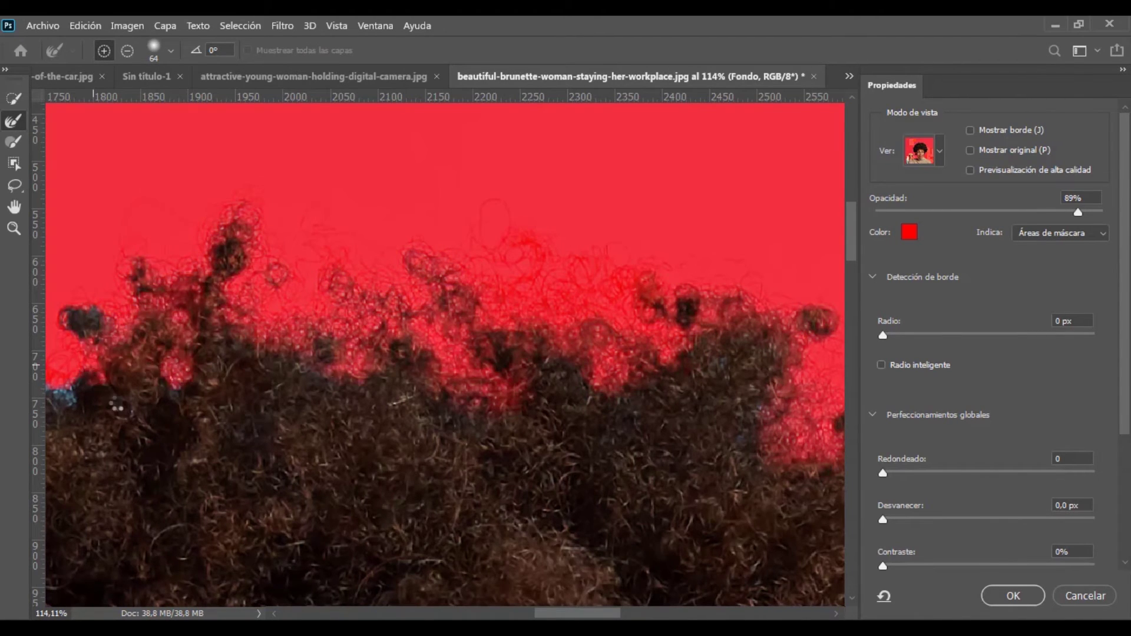
pyautogui.hscroll(-5, 114, 399)
pyautogui.moveTo(412, 262)
pyautogui.mouseDown()
pyautogui.moveTo(316, 414)
pyautogui.moveTo(157, 480)
pyautogui.mouseUp()
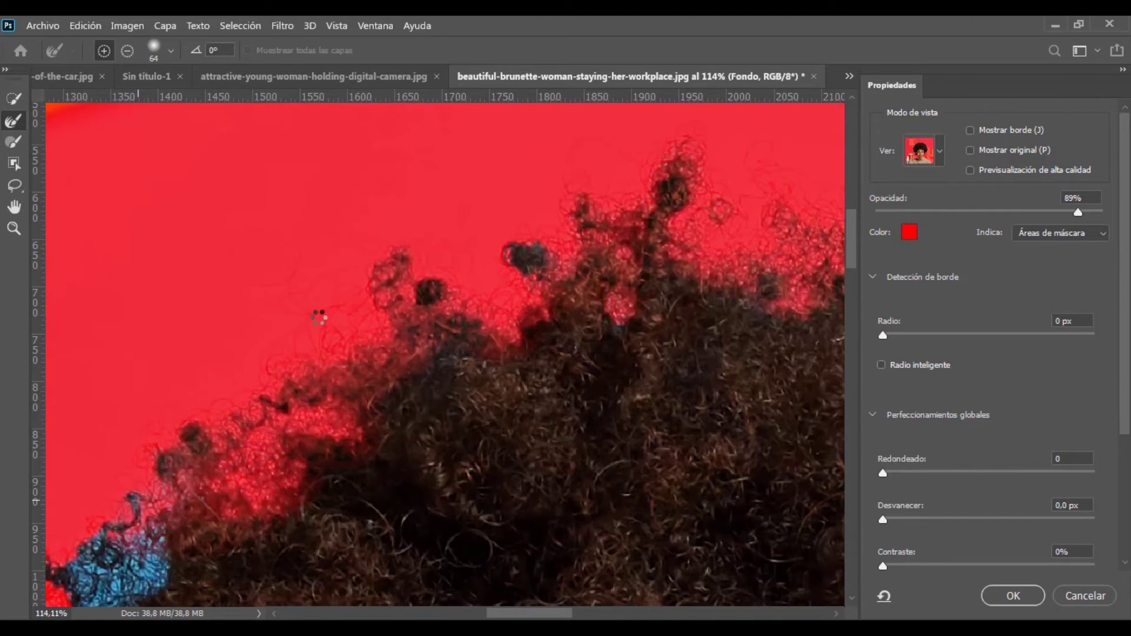
pyautogui.hscroll(-2, 316, 316)
pyautogui.scroll(-3, 315, 315)
pyautogui.moveTo(366, 353)
pyautogui.mouseDown()
pyautogui.moveTo(259, 389)
pyautogui.moveTo(296, 538)
pyautogui.mouseUp()
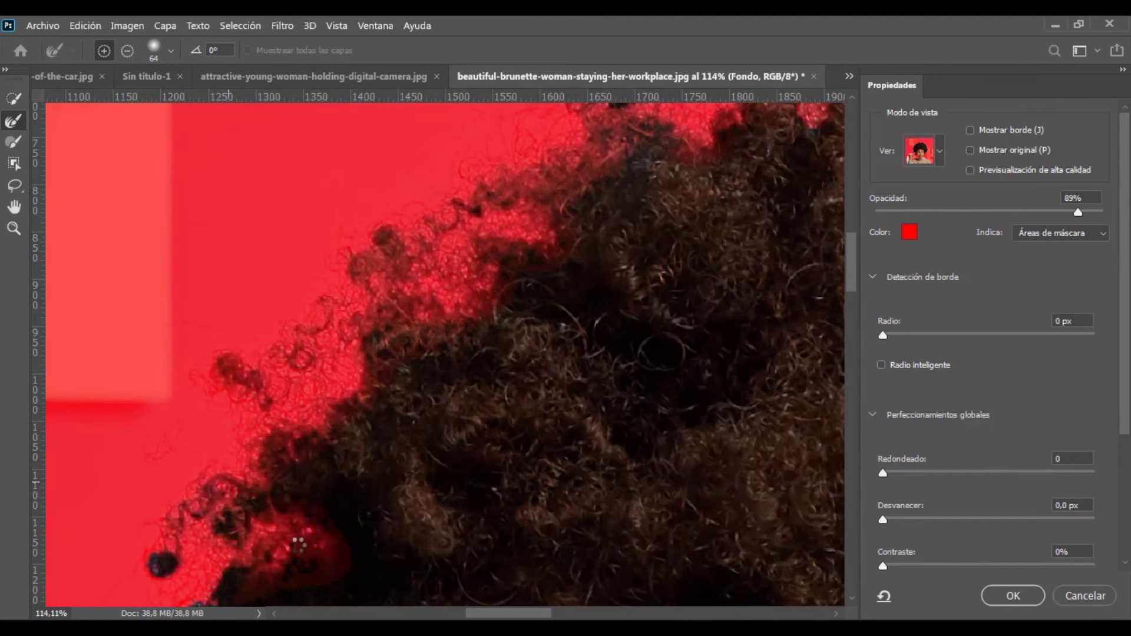
pyautogui.scroll(-3, 296, 538)
pyautogui.hscroll(-1, 295, 538)
# Switch the brush to subtract and clean the hair edge near the pen and earring
pyautogui.press('alt')
pyautogui.moveTo(300, 417)
pyautogui.mouseDown()
pyautogui.moveTo(457, 290)
pyautogui.moveTo(351, 434)
pyautogui.moveTo(315, 518)
pyautogui.moveTo(333, 314)
pyautogui.mouseUp()
pyautogui.moveTo(354, 467)
pyautogui.mouseDown()
pyautogui.moveTo(377, 542)
pyautogui.moveTo(416, 396)
pyautogui.moveTo(434, 463)
pyautogui.mouseUp()
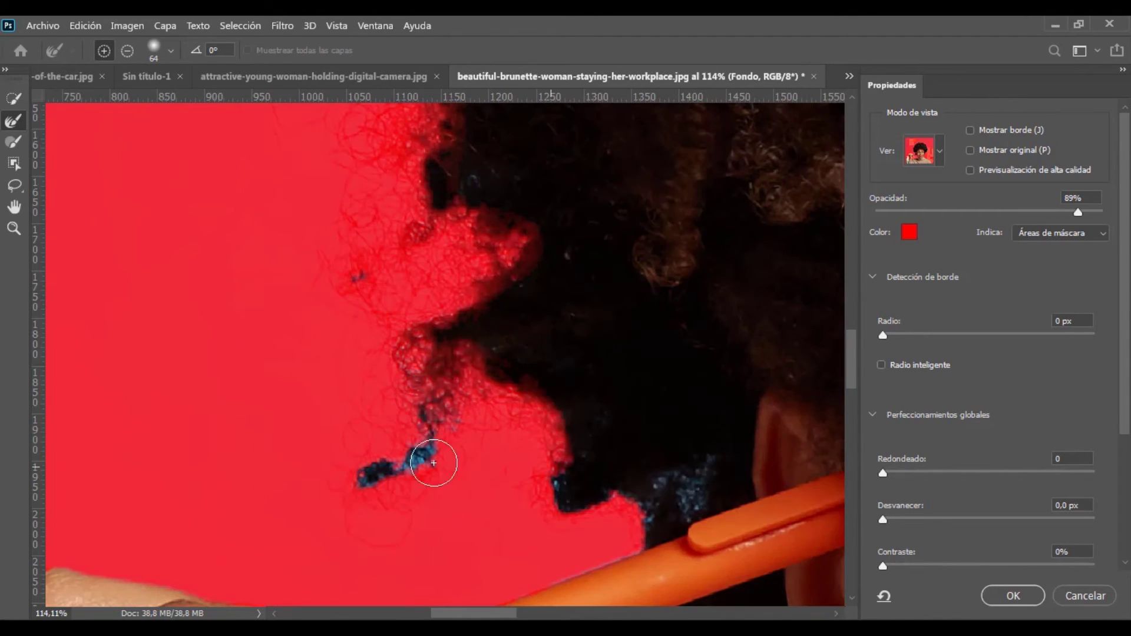
pyautogui.moveTo(702, 472); pyautogui.dragTo(697, 497)
pyautogui.moveTo(521, 386); pyautogui.dragTo(359, 61)
pyautogui.moveTo(448, 318)
pyautogui.mouseDown()
pyautogui.moveTo(613, 517)
pyautogui.moveTo(709, 515)
pyautogui.moveTo(753, 538)
pyautogui.mouseUp()
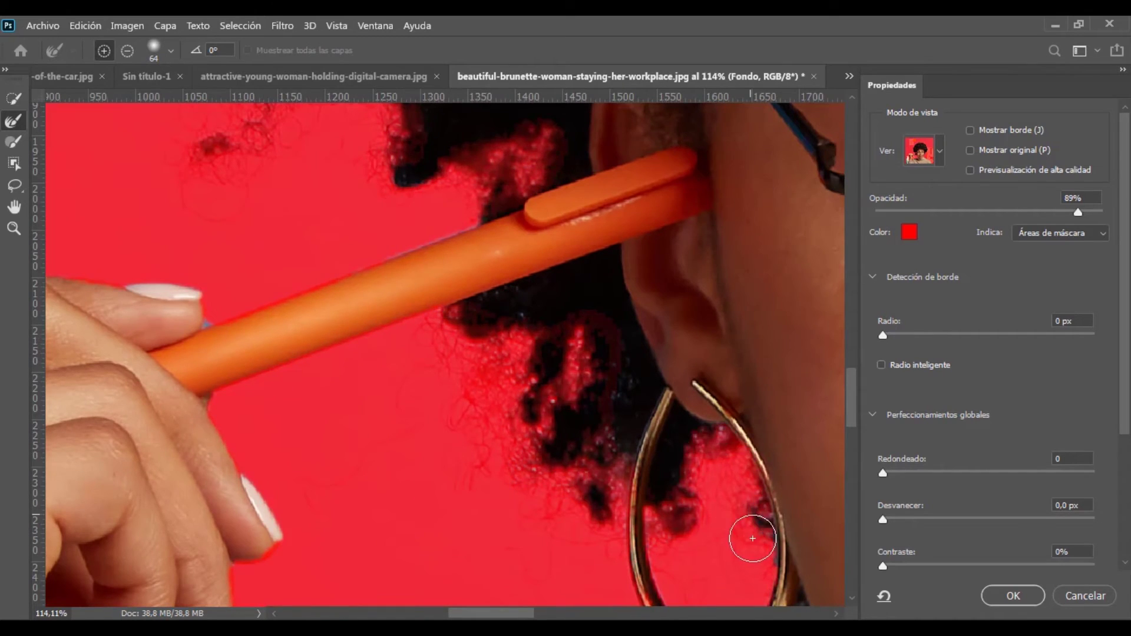
pyautogui.scroll(-2, 467, 379)
pyautogui.scroll(-2, 328, 346)
pyautogui.scroll(2, 397, 389)
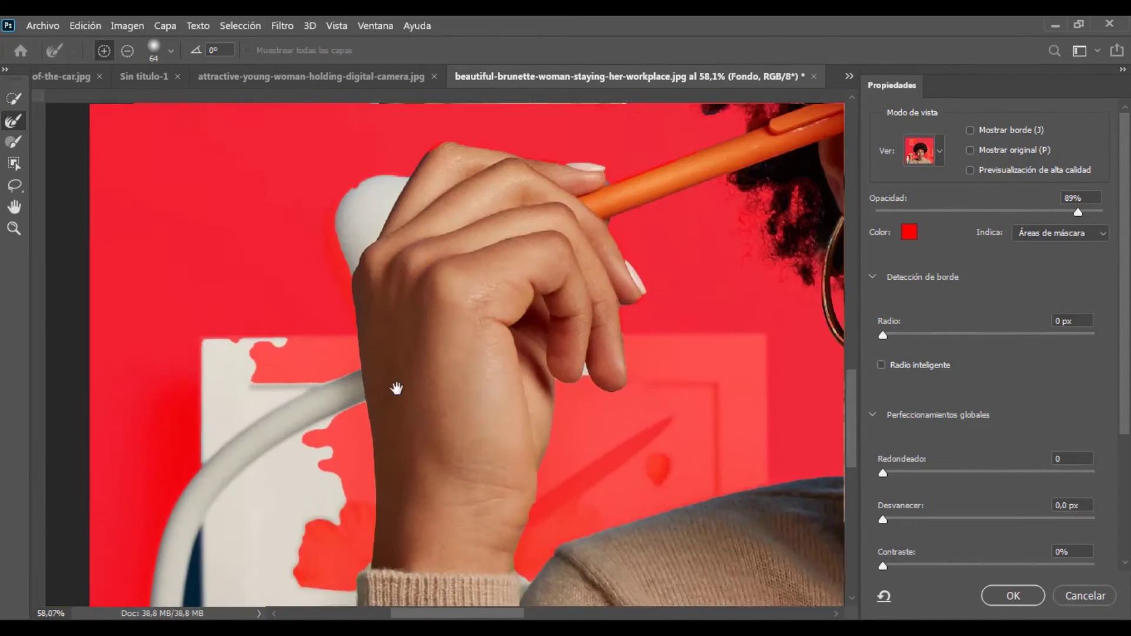
# Zoom in on the hand and reduce the brush size for fine edge work
pyautogui.hotkey('ctrl', 'r')
pyautogui.scroll(1, 345, 445)
pyautogui.scroll(3, 346, 444)
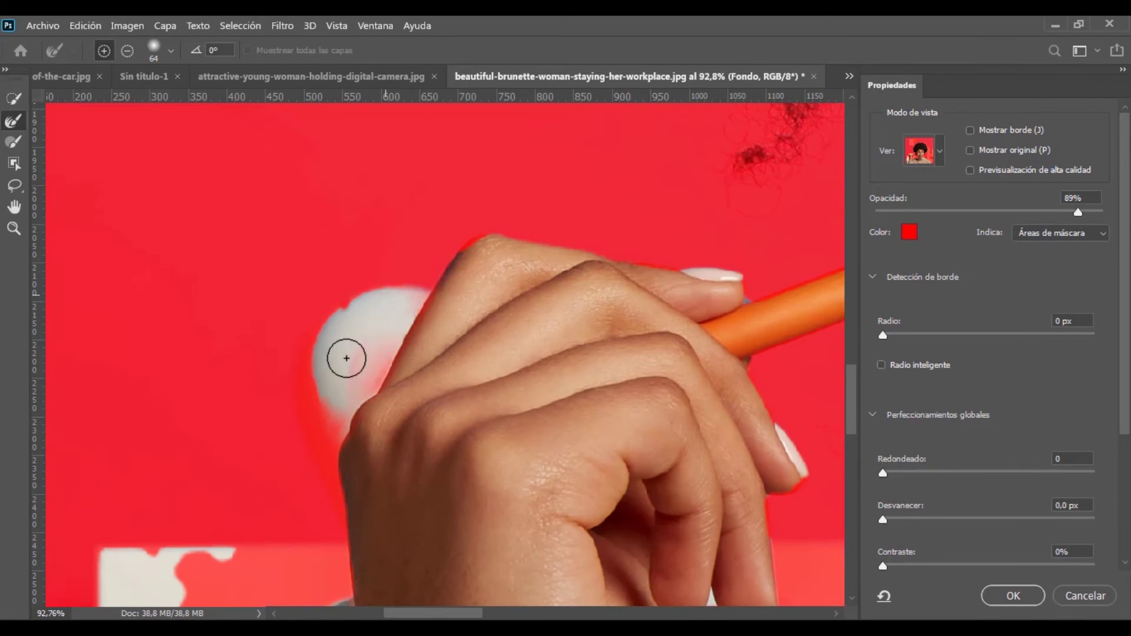
pyautogui.press('[')
pyautogui.press('[')
pyautogui.press('[')
pyautogui.scroll(1, 545, 333)
pyautogui.hscroll(3, 545, 334)
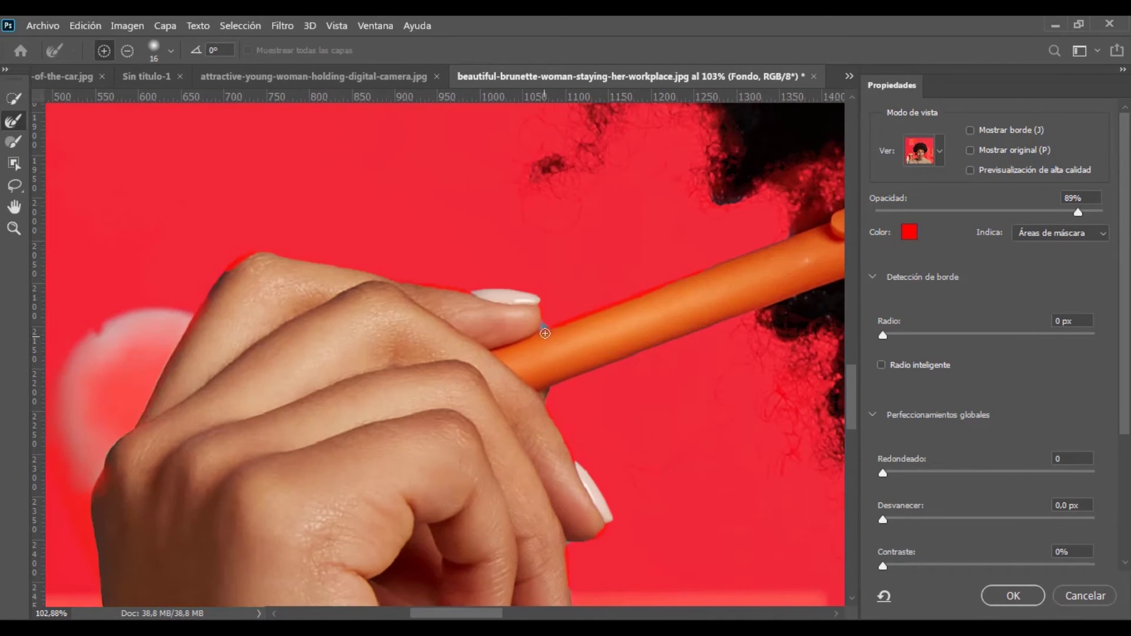
pyautogui.hscroll(-2, 56, 188)
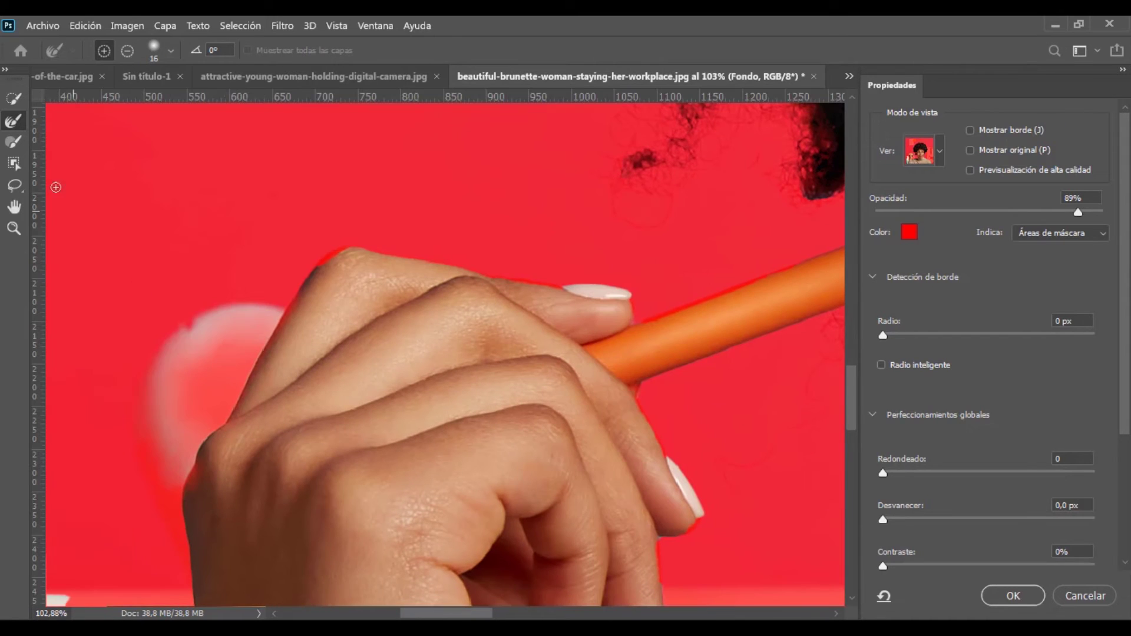
# With the Brush tool, paint the white blob left of the hand out of the woman's mask
pyautogui.press('b')
pyautogui.moveTo(215, 298)
pyautogui.mouseDown()
pyautogui.moveTo(212, 282)
pyautogui.moveTo(212, 328)
pyautogui.mouseUp()
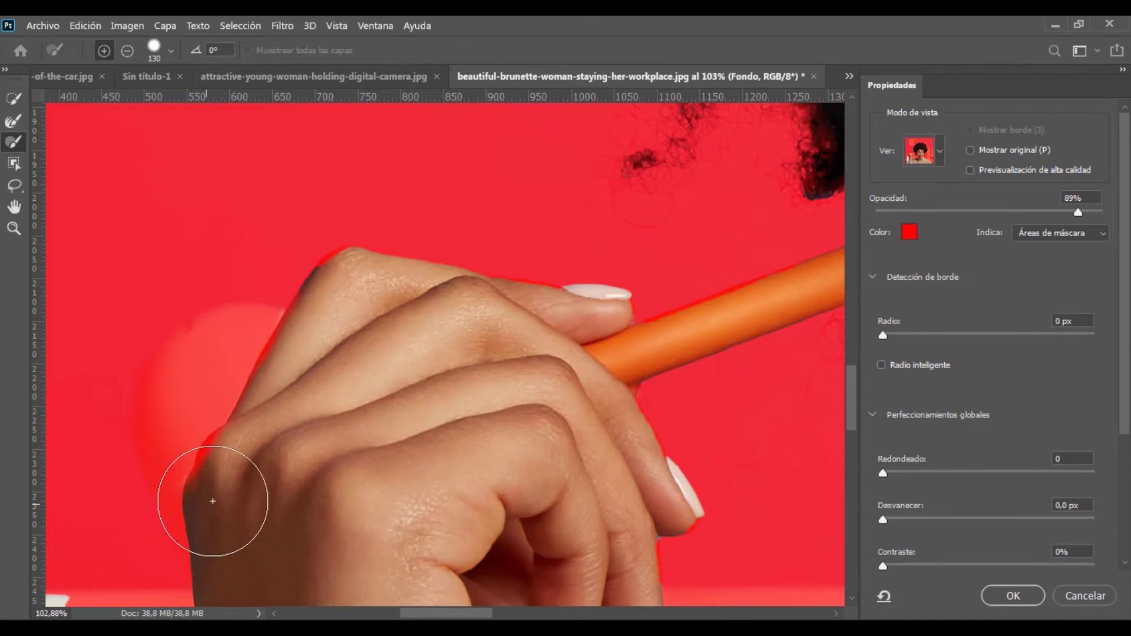
pyautogui.scroll(-2, 295, 354)
pyautogui.scroll(4, 294, 354)
pyautogui.press('[')
pyautogui.press('[')
pyautogui.press('[')
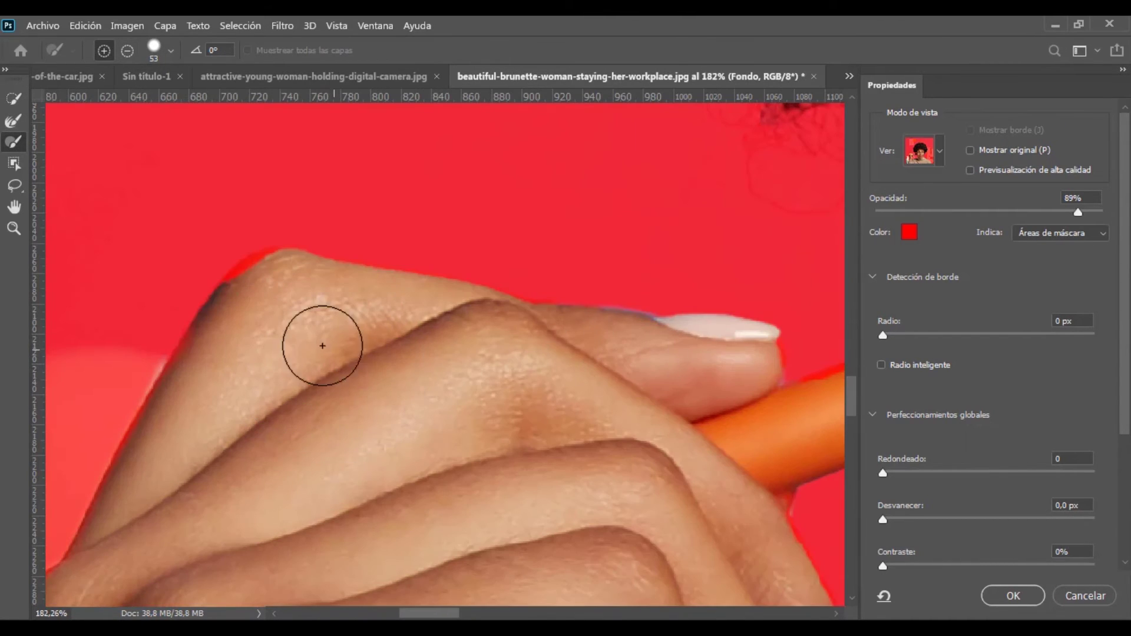
pyautogui.scroll(-3, 323, 346)
pyautogui.scroll(2, 241, 300)
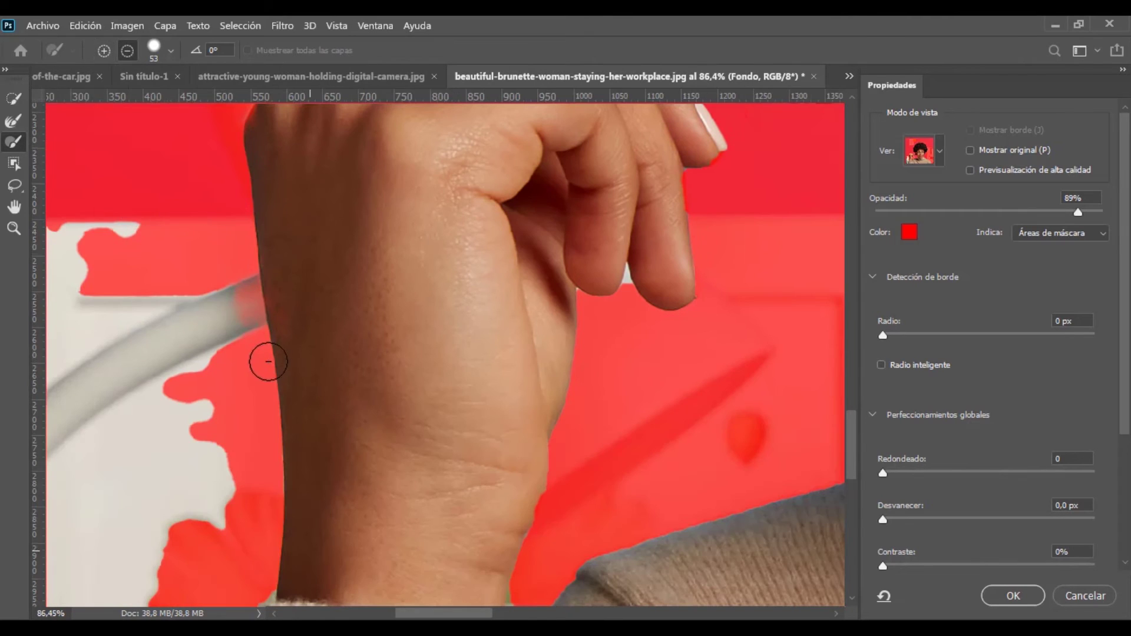
pyautogui.scroll(-1, 268, 361)
pyautogui.scroll(-1, 262, 378)
pyautogui.moveTo(260, 470); pyautogui.dragTo(308, 343)
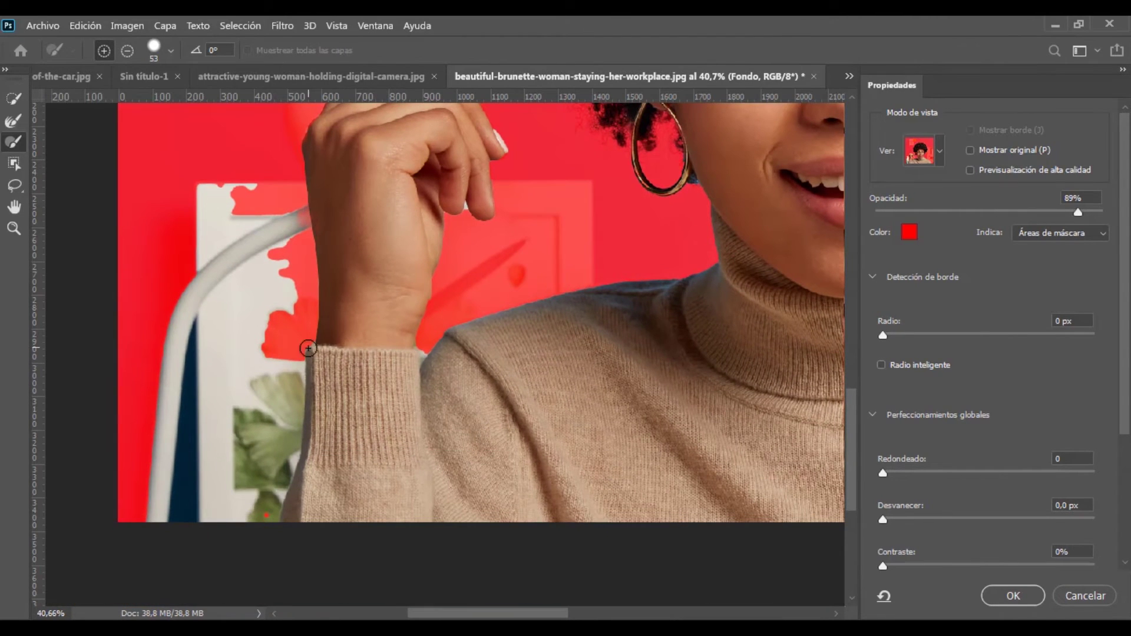
pyautogui.moveTo(330, 255); pyautogui.dragTo(280, 353)
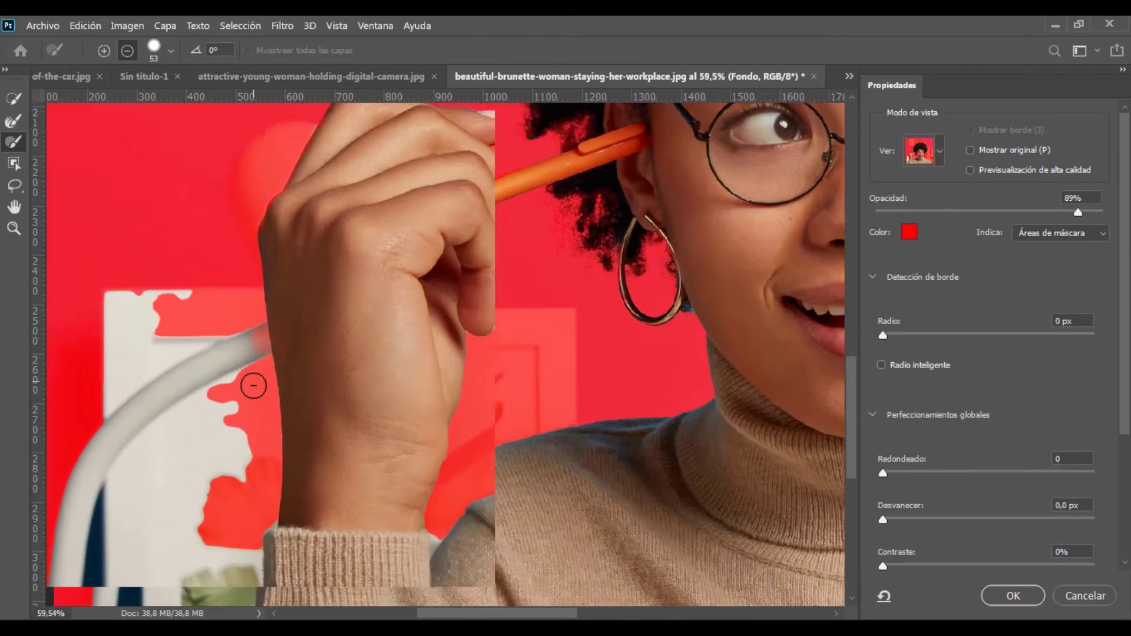
# Erase the white cable beside the wrist from the selection
pyautogui.scroll(2, 252, 383)
pyautogui.scroll(1, 250, 399)
pyautogui.scroll(-1, 250, 401)
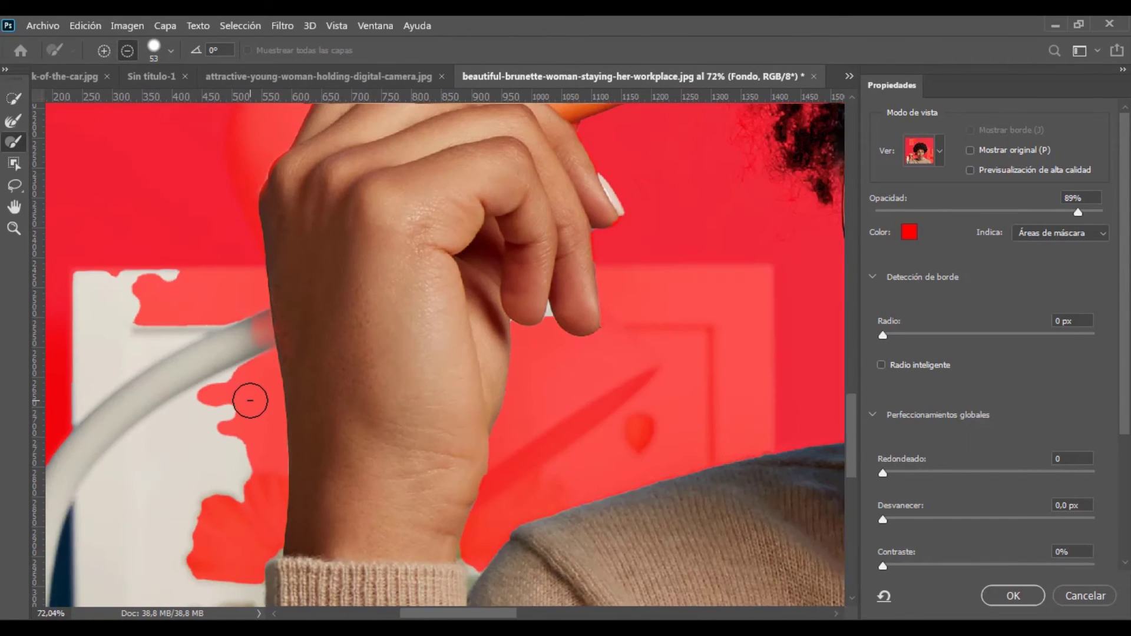
pyautogui.scroll(-1, 249, 401)
pyautogui.scroll(1, 230, 384)
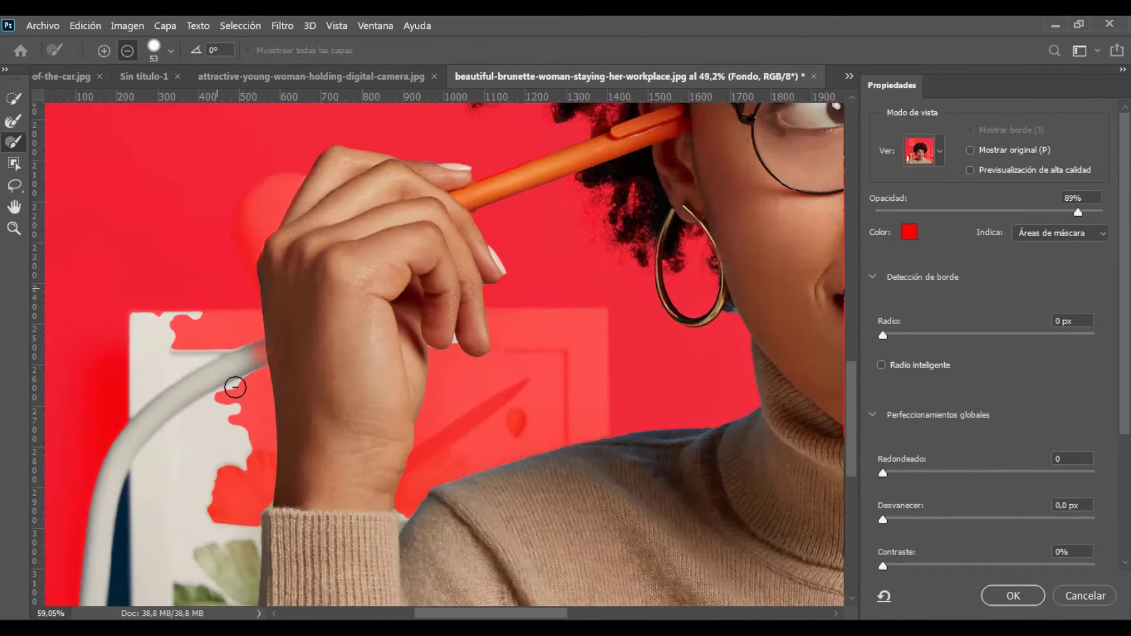
pyautogui.scroll(1, 236, 374)
pyautogui.scroll(1, 244, 364)
pyautogui.scroll(1, 246, 365)
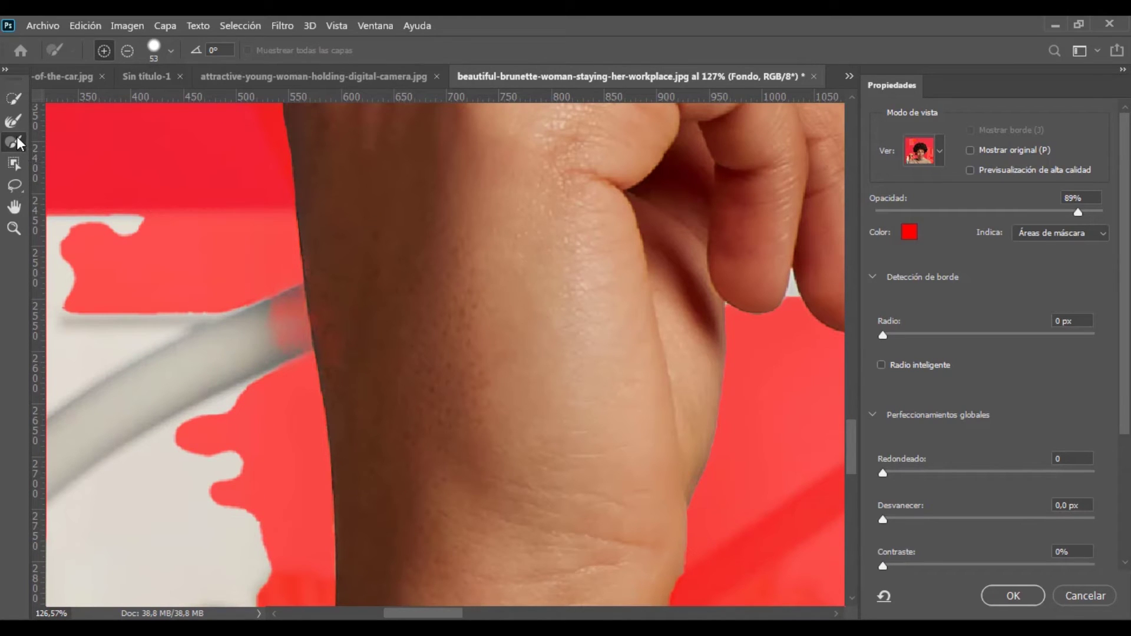
pyautogui.moveTo(185, 307); pyautogui.dragTo(225, 255)
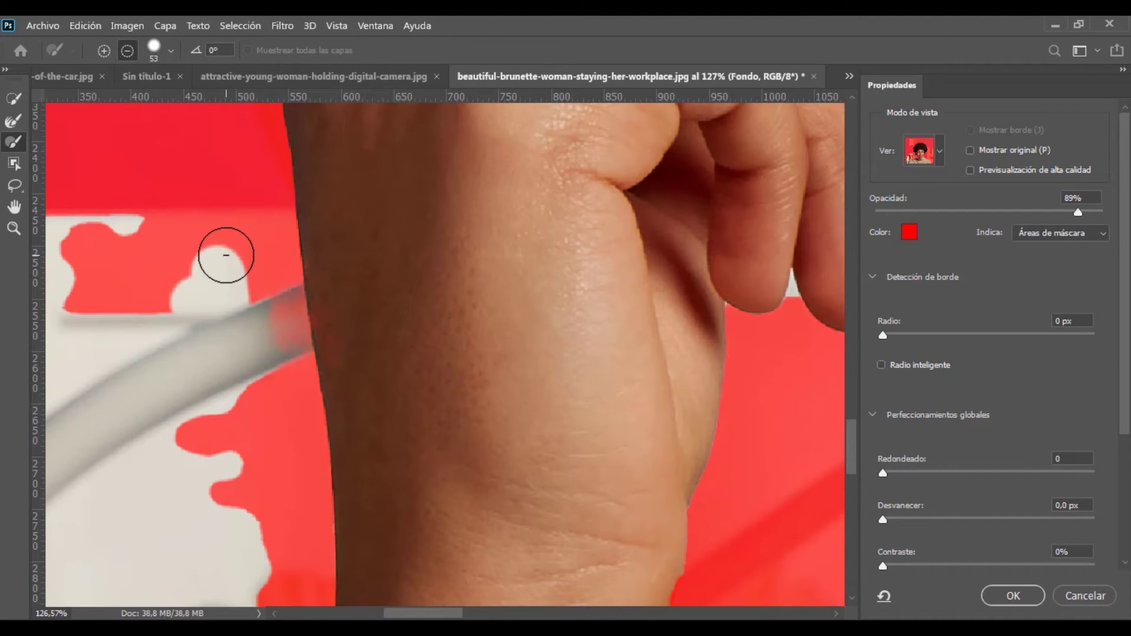
pyautogui.moveTo(226, 256)
pyautogui.mouseDown()
pyautogui.moveTo(277, 298)
pyautogui.moveTo(283, 361)
pyautogui.moveTo(239, 293)
pyautogui.moveTo(212, 371)
pyautogui.mouseUp()
# With a larger brush, remove the remaining lower-left background patches from the selection
pyautogui.scroll(-10, 187, 411)
pyautogui.press(']')
pyautogui.press(']')
pyautogui.press(']')
pyautogui.moveTo(462, 260)
pyautogui.mouseDown()
pyautogui.moveTo(164, 371)
pyautogui.moveTo(177, 189)
pyautogui.moveTo(244, 193)
pyautogui.moveTo(351, 308)
pyautogui.moveTo(351, 459)
pyautogui.moveTo(376, 144)
pyautogui.mouseUp()
pyautogui.moveTo(518, 232)
pyautogui.mouseDown()
pyautogui.moveTo(480, 361)
pyautogui.moveTo(409, 232)
pyautogui.moveTo(142, 170)
pyautogui.mouseUp()
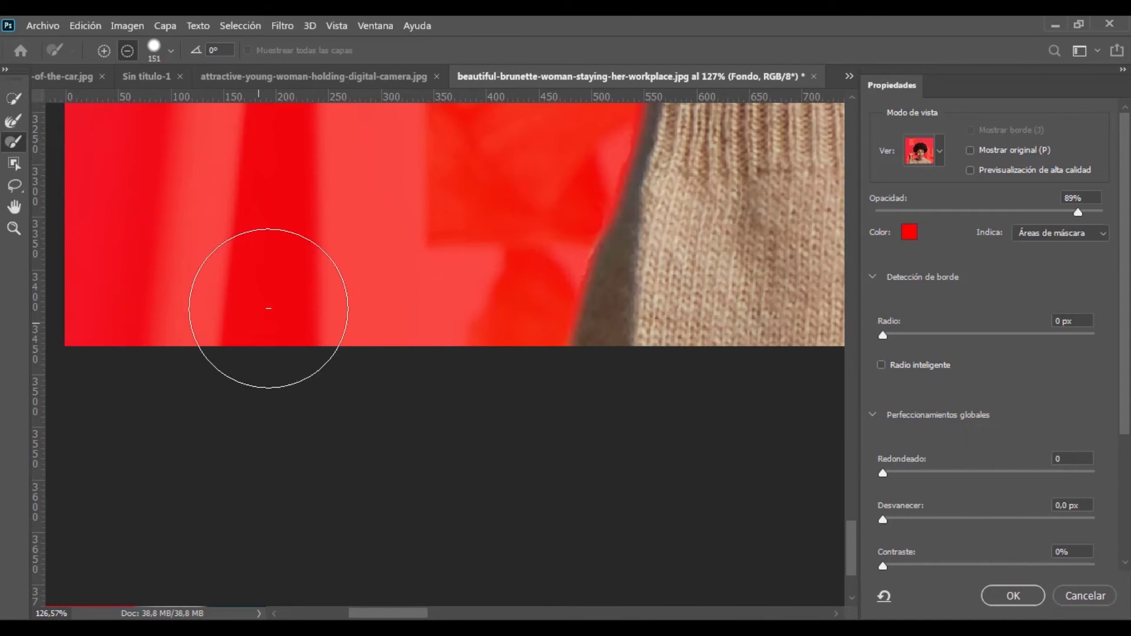
# Return to the Refine Edge brush and zoom out to view the whole photo
pyautogui.press('r')
pyautogui.scroll(-3, 533, 460)
pyautogui.scroll(-3, 517, 462)
pyautogui.scroll(-3, 519, 465)
pyautogui.scroll(-2, 519, 466)
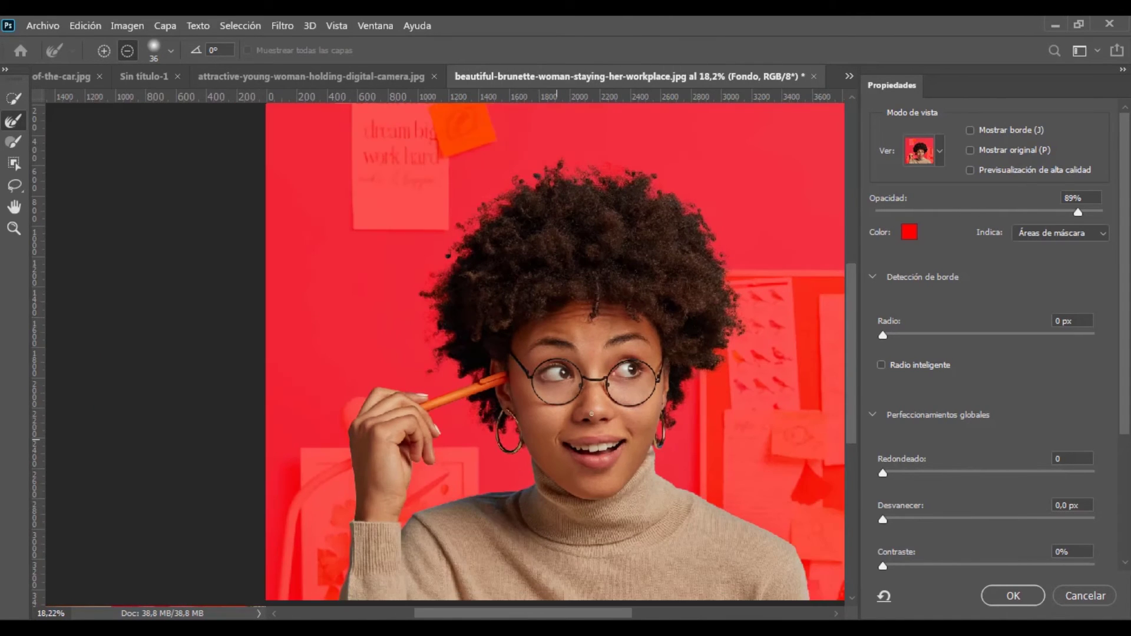
pyautogui.scroll(-1, 441, 278)
pyautogui.moveTo(412, 320)
pyautogui.mouseDown()
pyautogui.moveTo(477, 279)
pyautogui.moveTo(486, 214)
pyautogui.mouseUp()
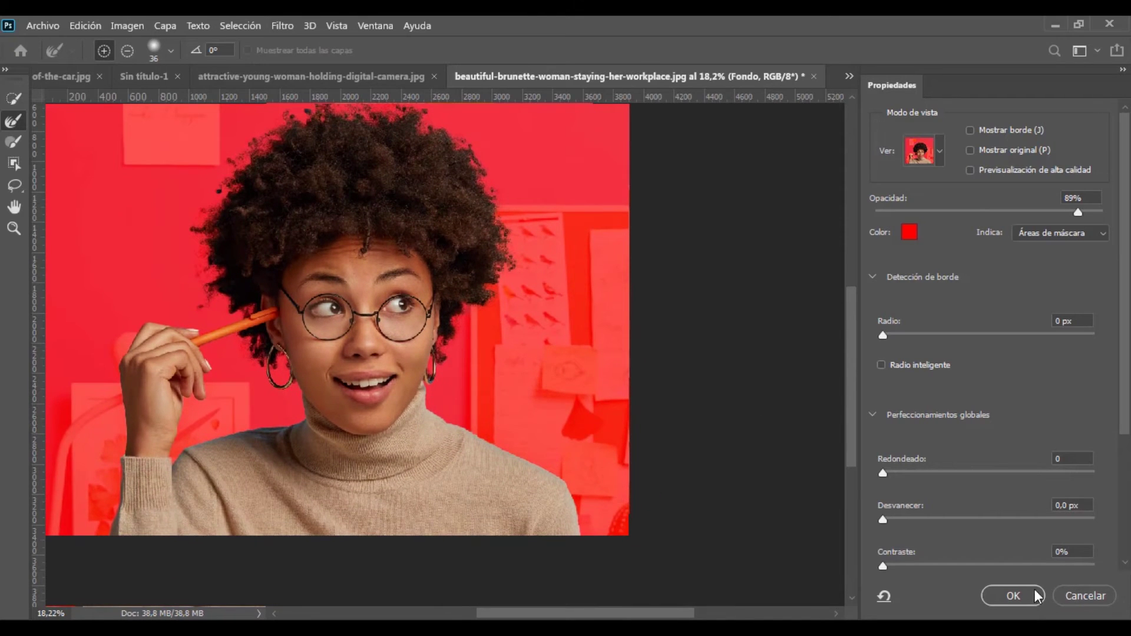
# Confirm the woman's selection as a layer mask and fit the image to the window
pyautogui.press('Return')
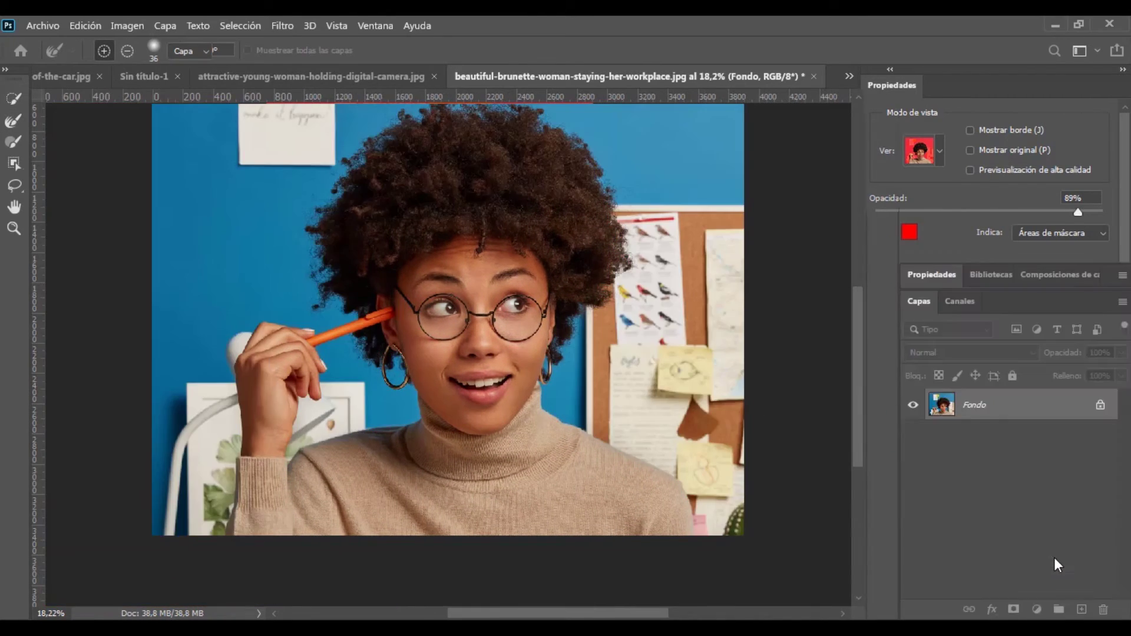
pyautogui.click(1014, 611)
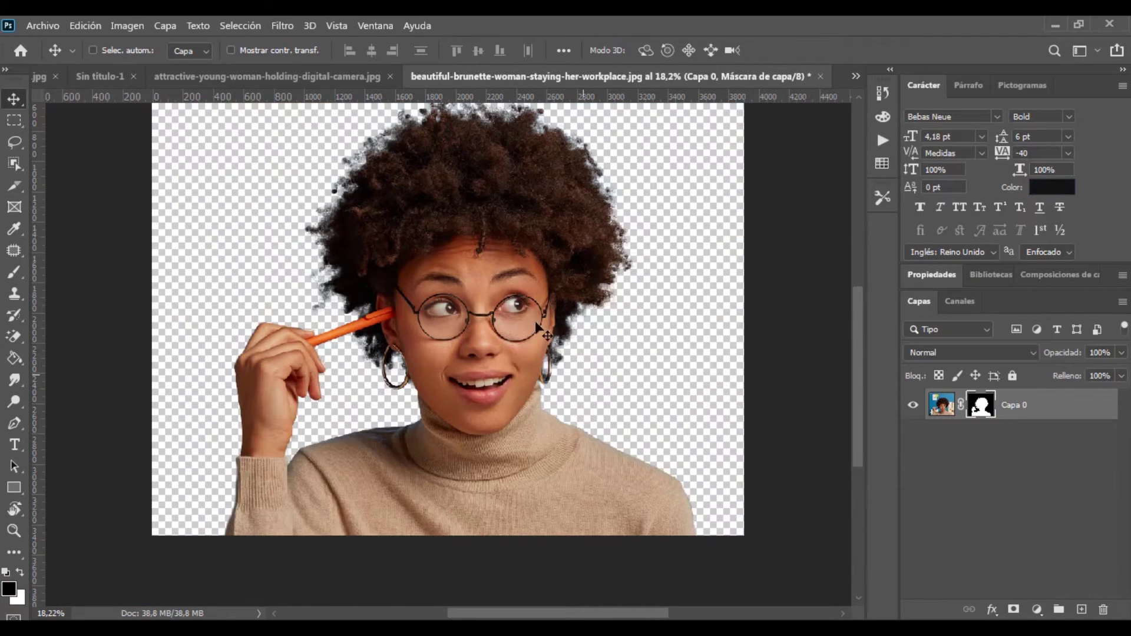
pyautogui.hotkey('ctrl', '0')
pyautogui.scroll(1, 572, 285)
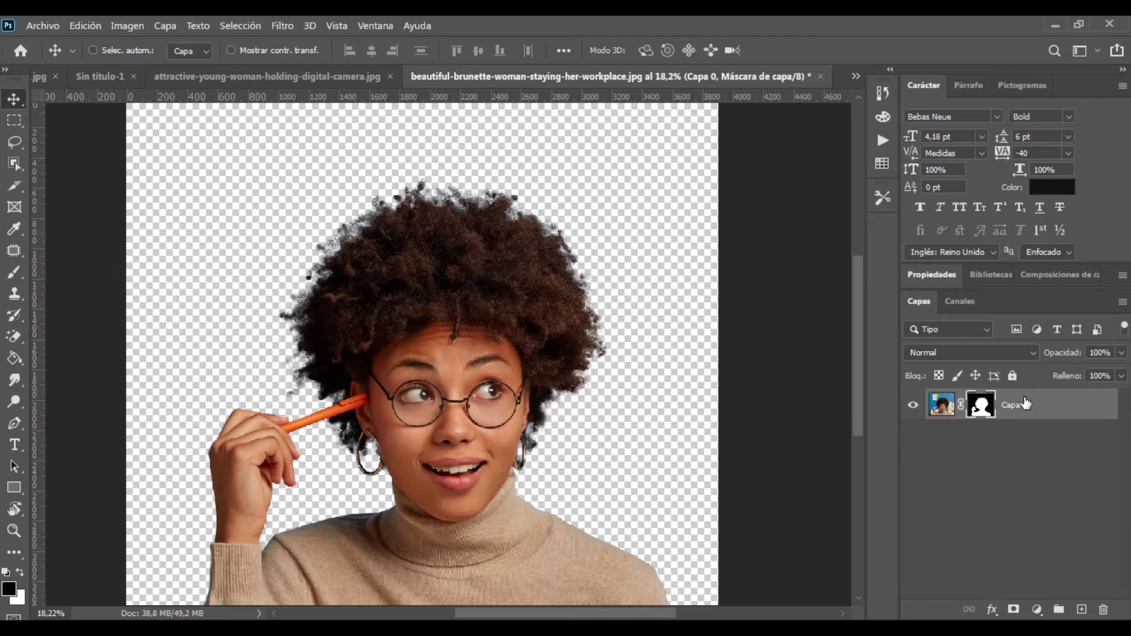
pyautogui.click(941, 405)
# Place the desert jeep photo embedded, scale it up, and move its layer behind the woman
pyautogui.click(42, 25)
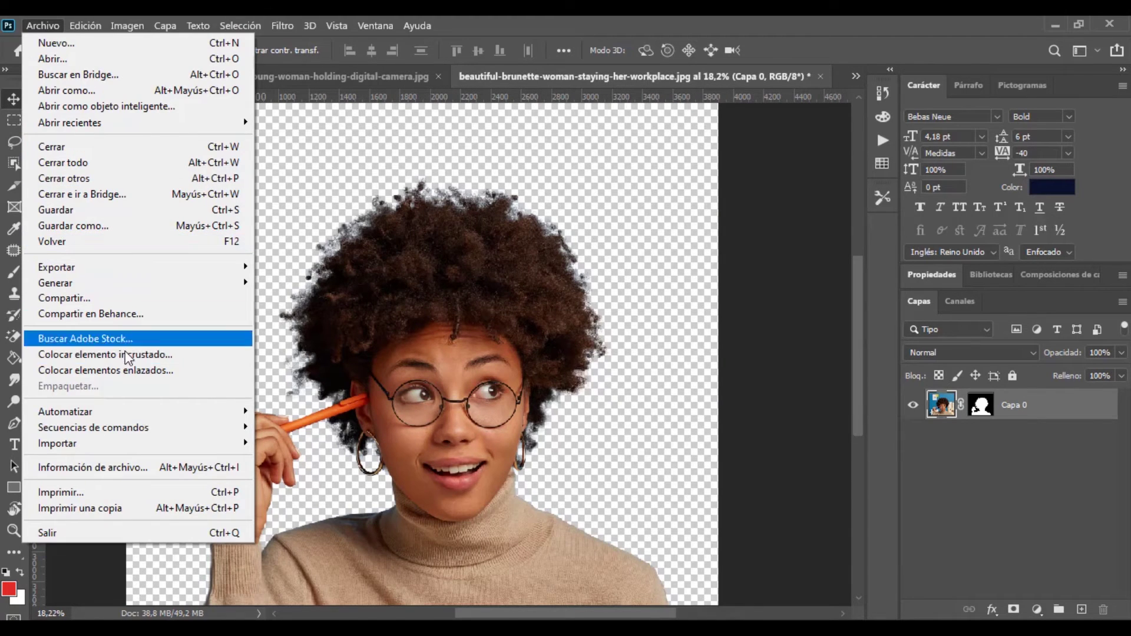
pyautogui.press('Escape')
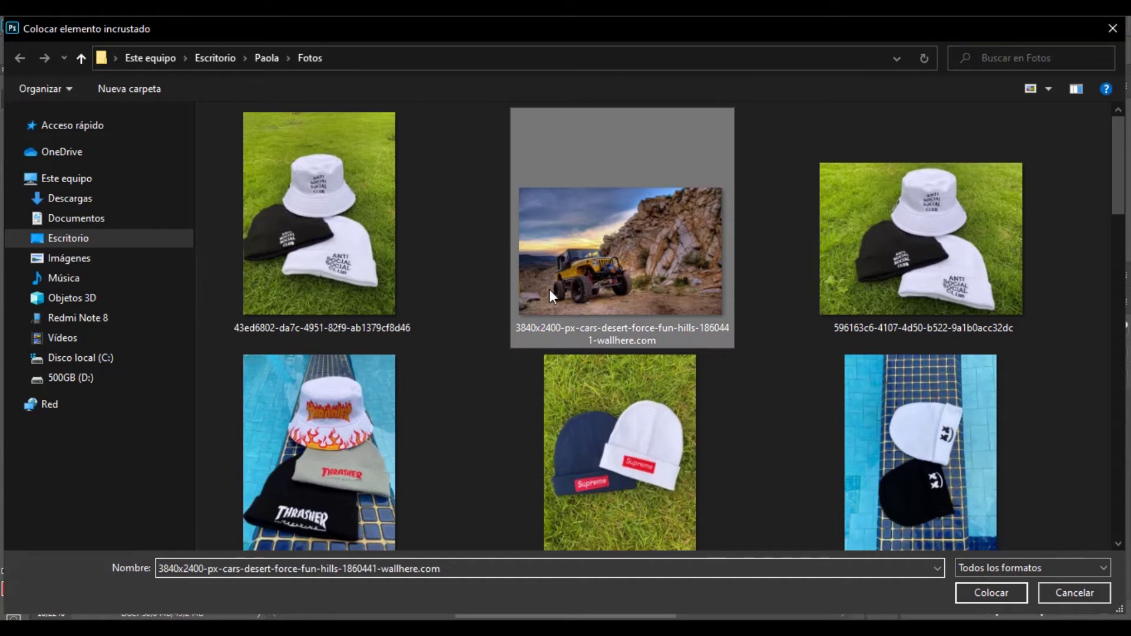
pyautogui.doubleClick(549, 288)
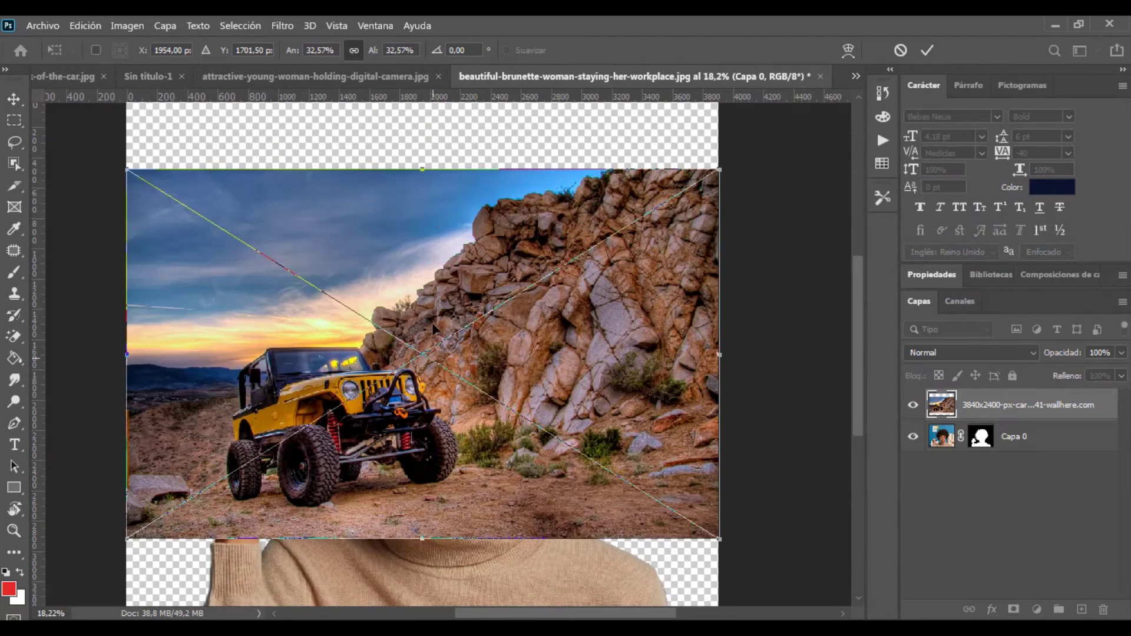
pyautogui.moveTo(427, 173); pyautogui.dragTo(427, 28)
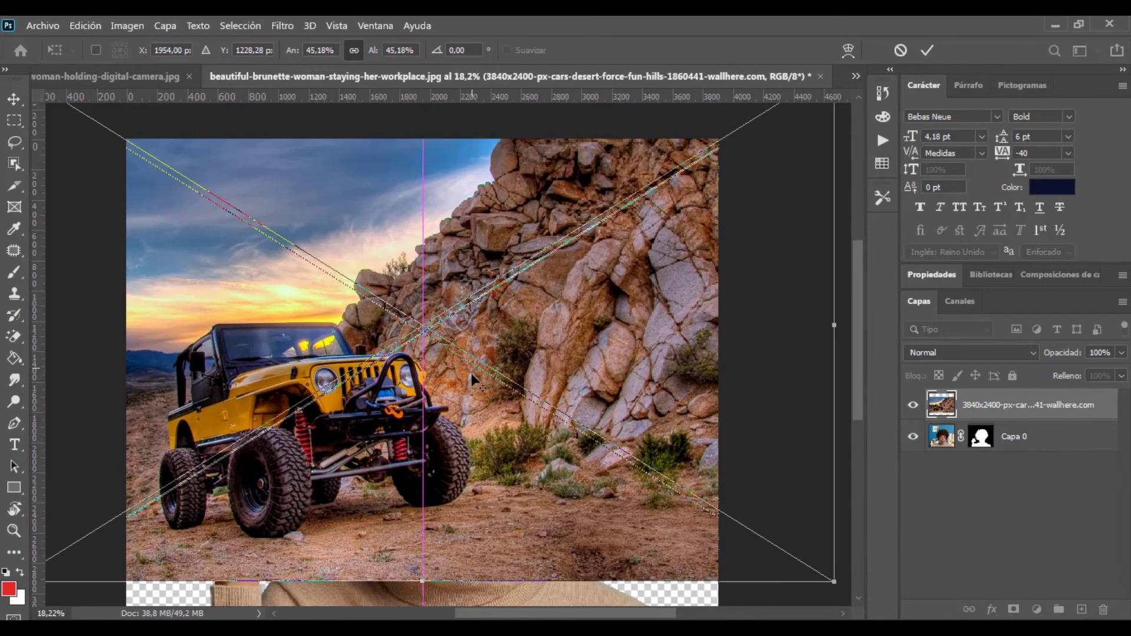
pyautogui.scroll(-2, 527, 354)
pyautogui.moveTo(443, 489); pyautogui.dragTo(449, 581)
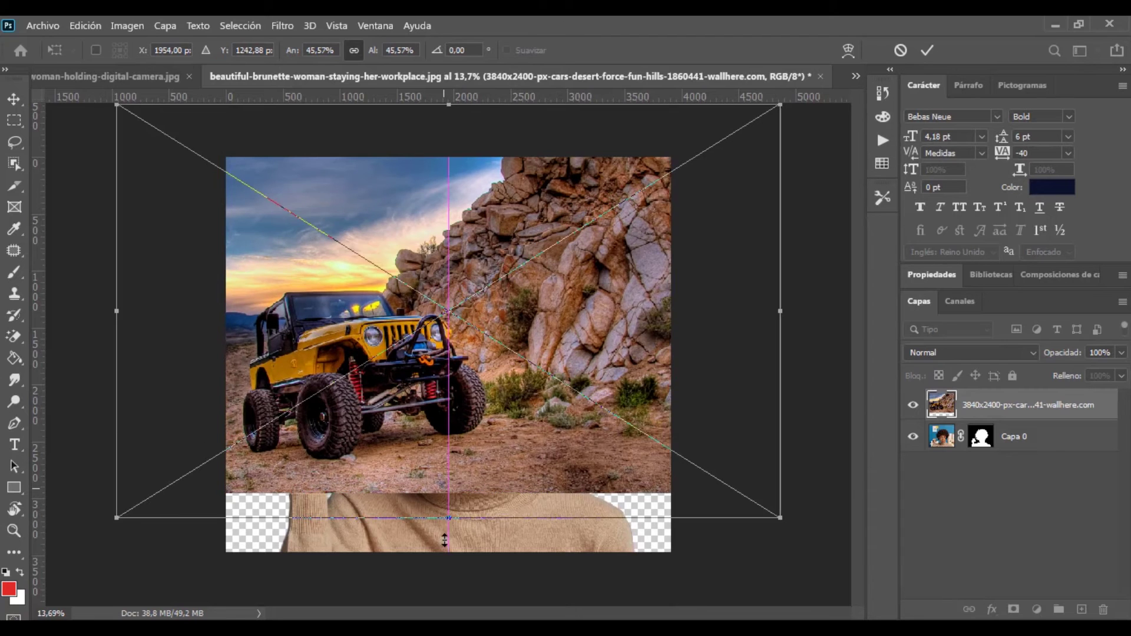
pyautogui.click(925, 52)
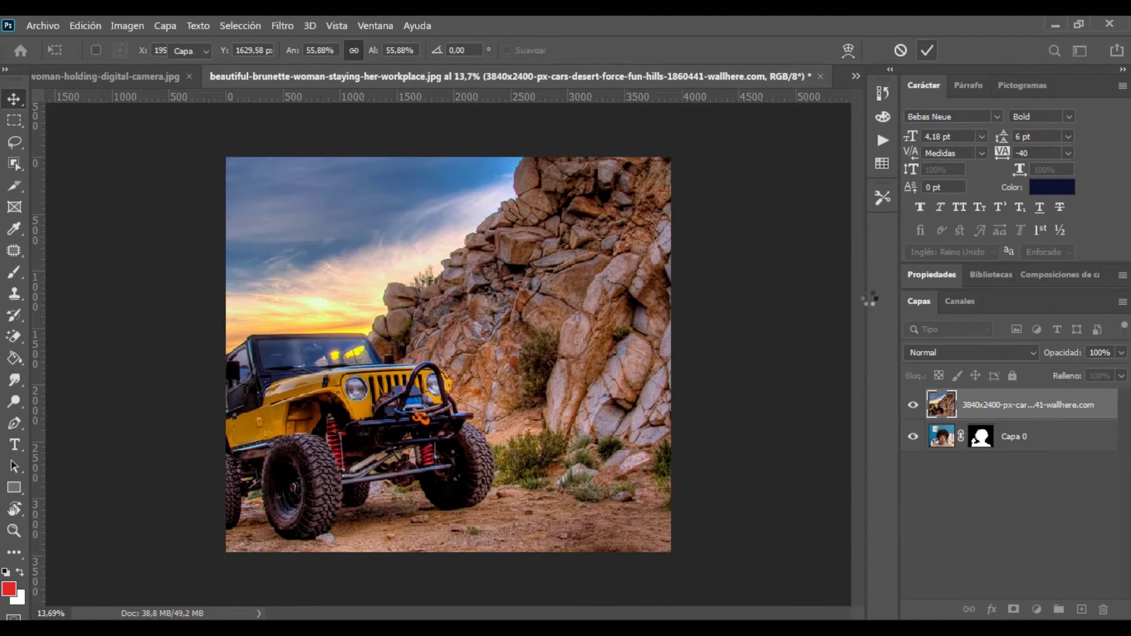
pyautogui.moveTo(954, 415); pyautogui.dragTo(942, 450)
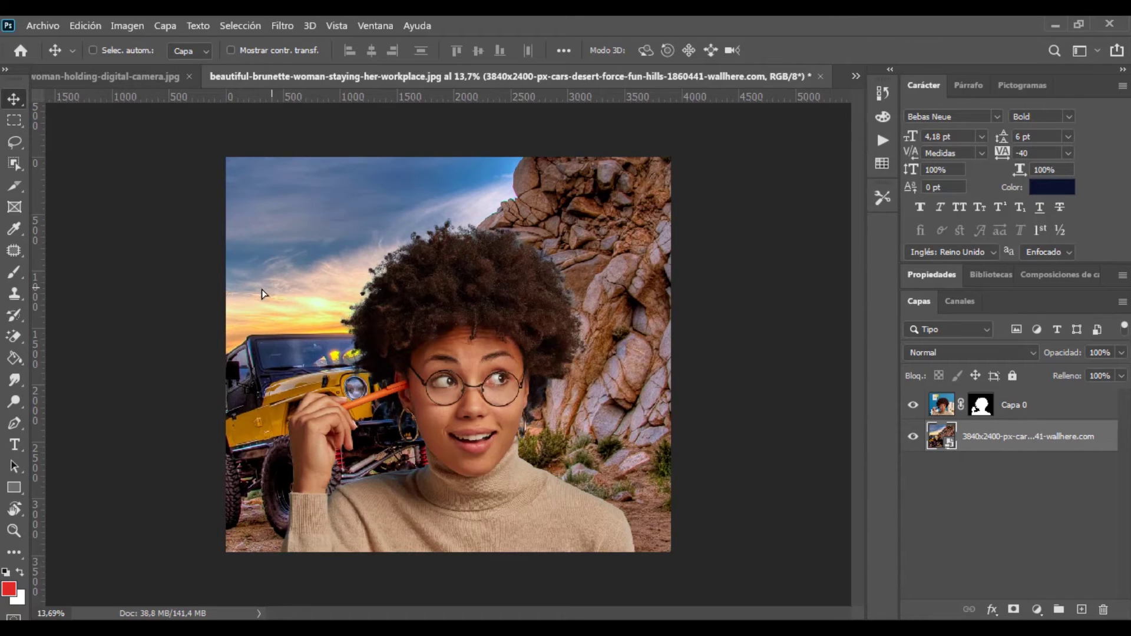
# Apply a Gaussian Blur with radius 47 to the desert jeep layer
pyautogui.hotkey('ctrl', '+')
pyautogui.press('alt')
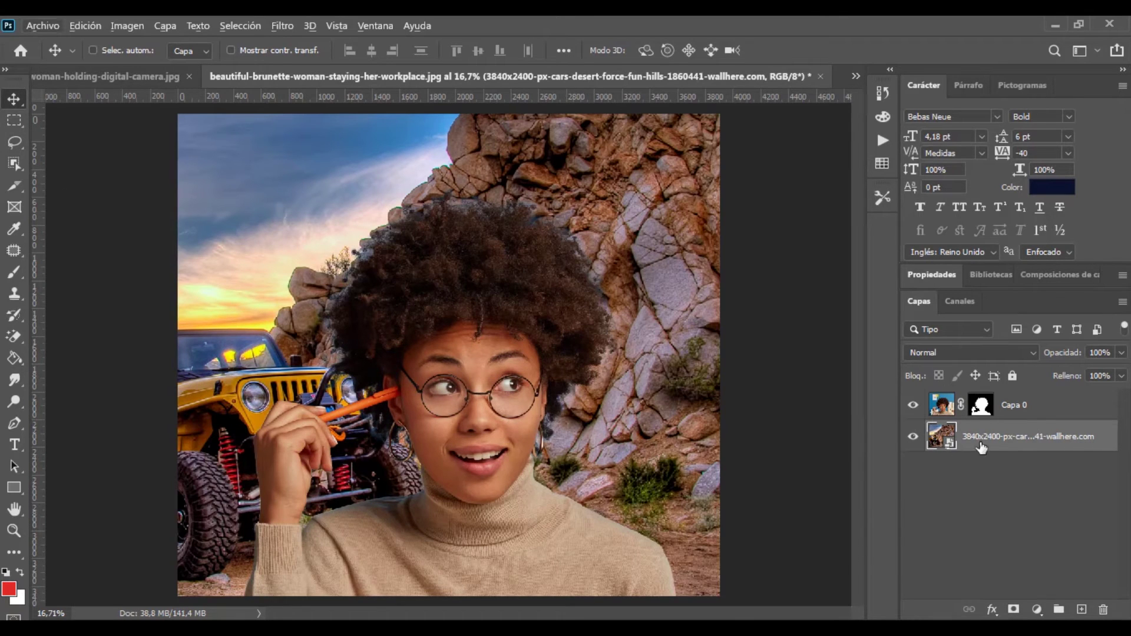
pyautogui.press('alt')
pyautogui.click(243, 27)
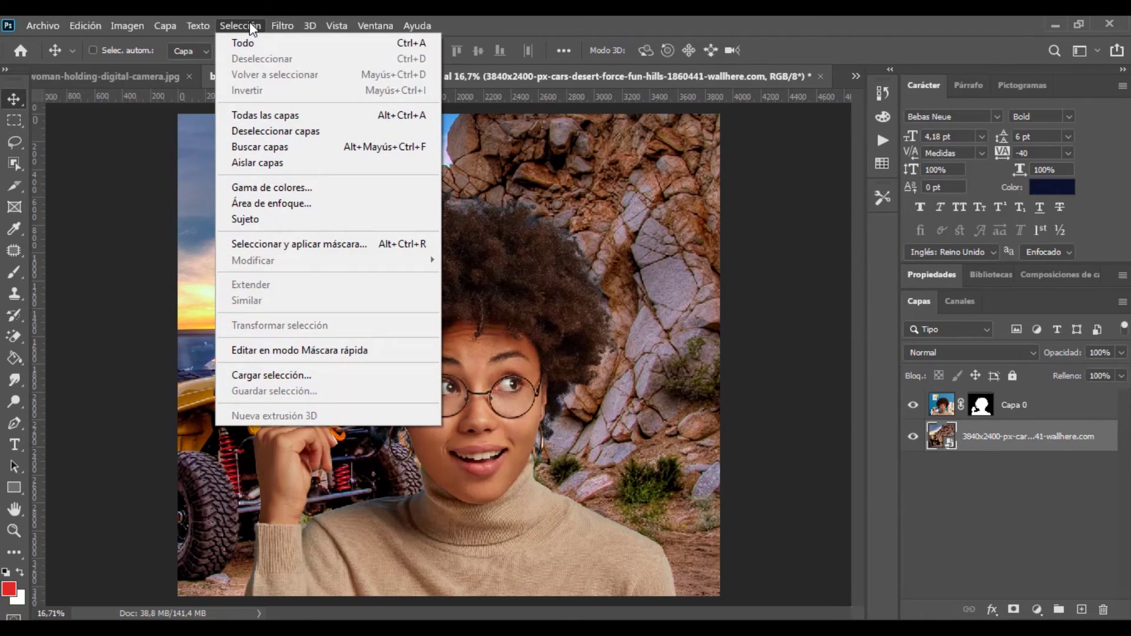
pyautogui.moveTo(281, 26)
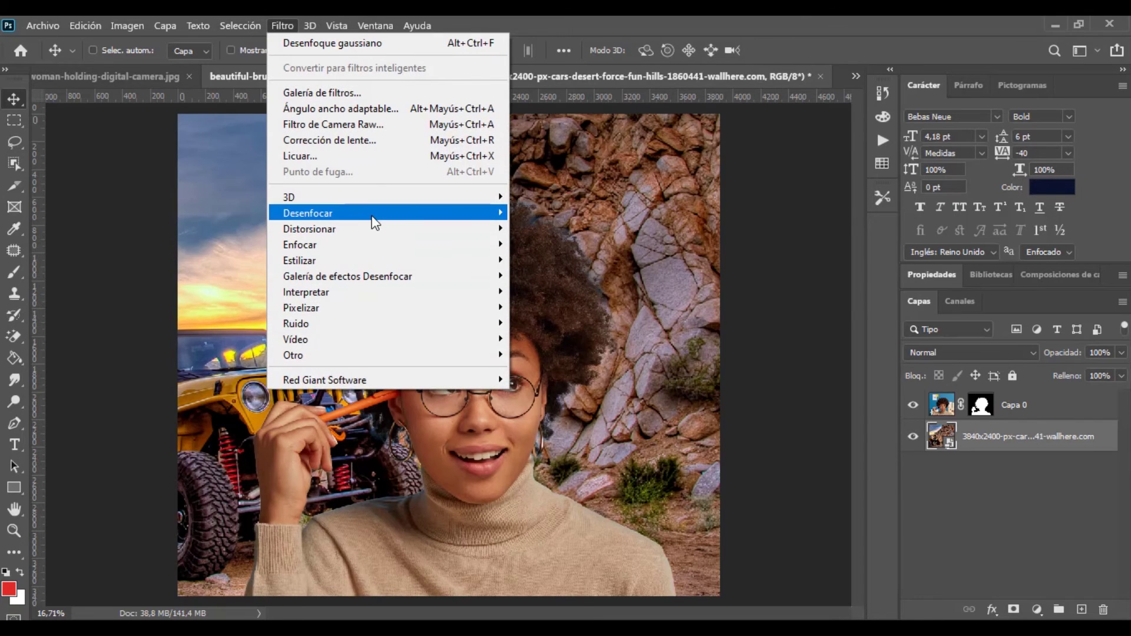
pyautogui.moveTo(308, 213)
pyautogui.click(563, 320)
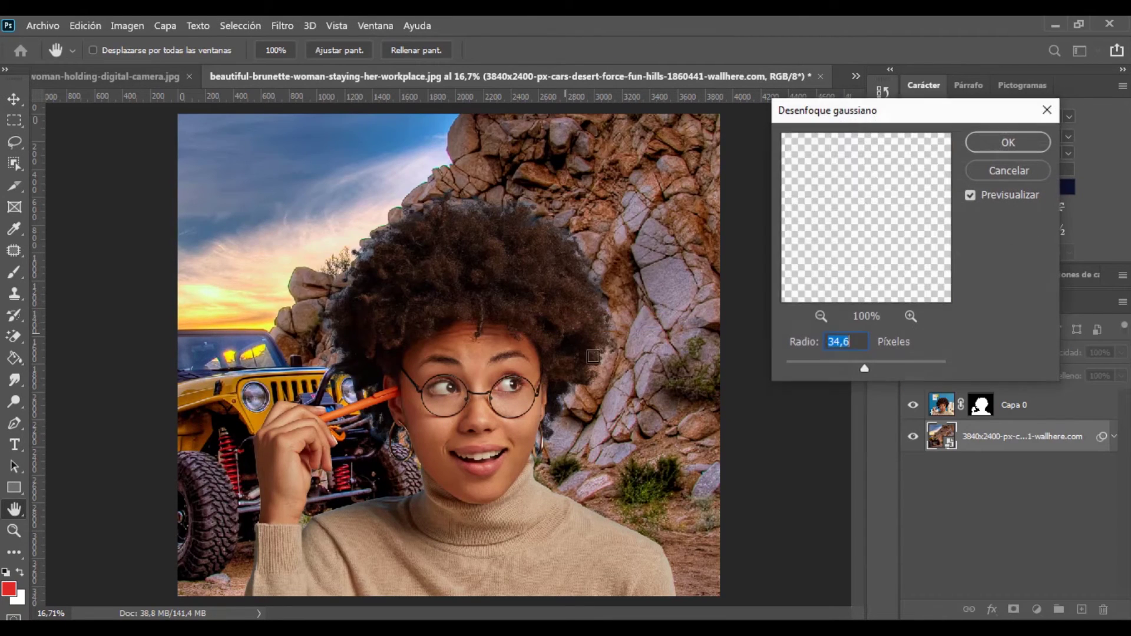
pyautogui.click(872, 364)
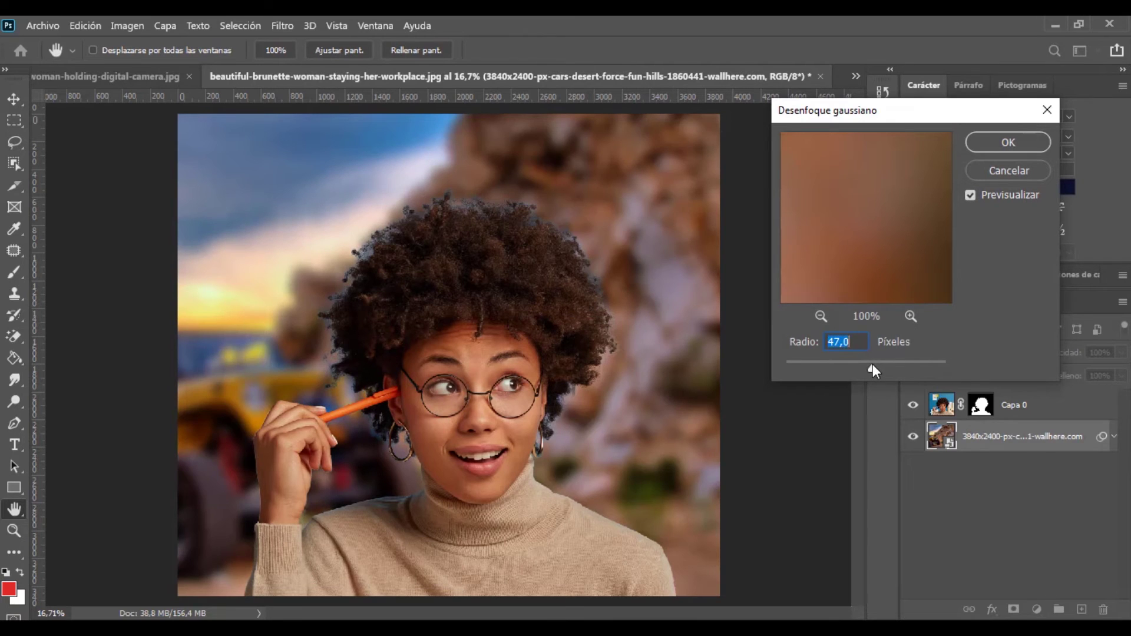
pyautogui.click(985, 140)
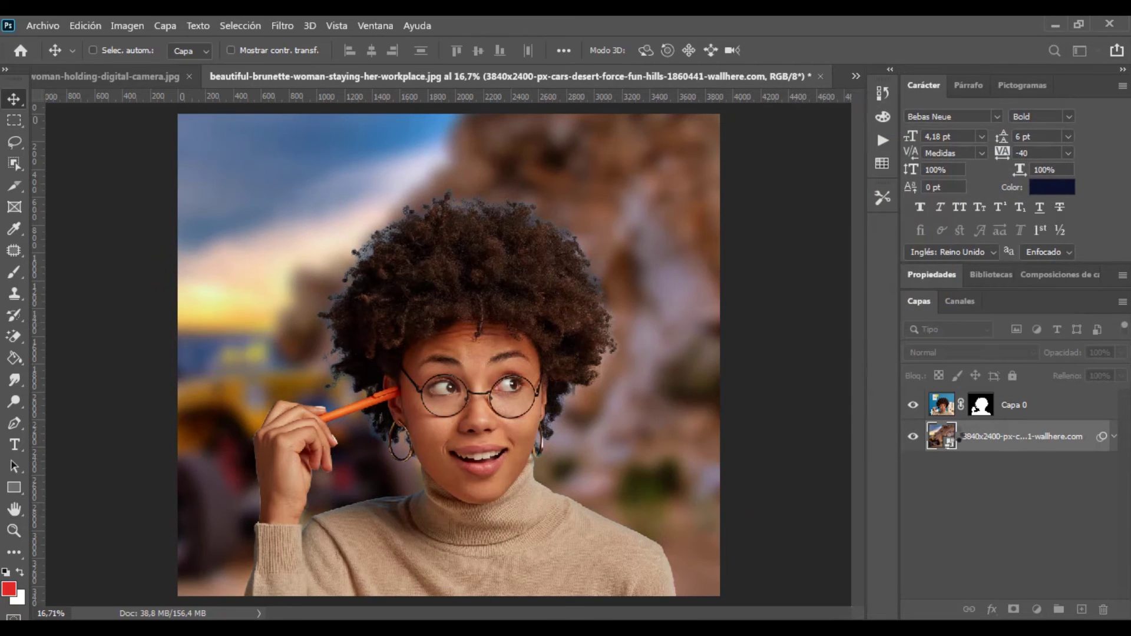
# Select the woman's cut-out layer and zoom in to inspect her hair edges
pyautogui.click(1025, 405)
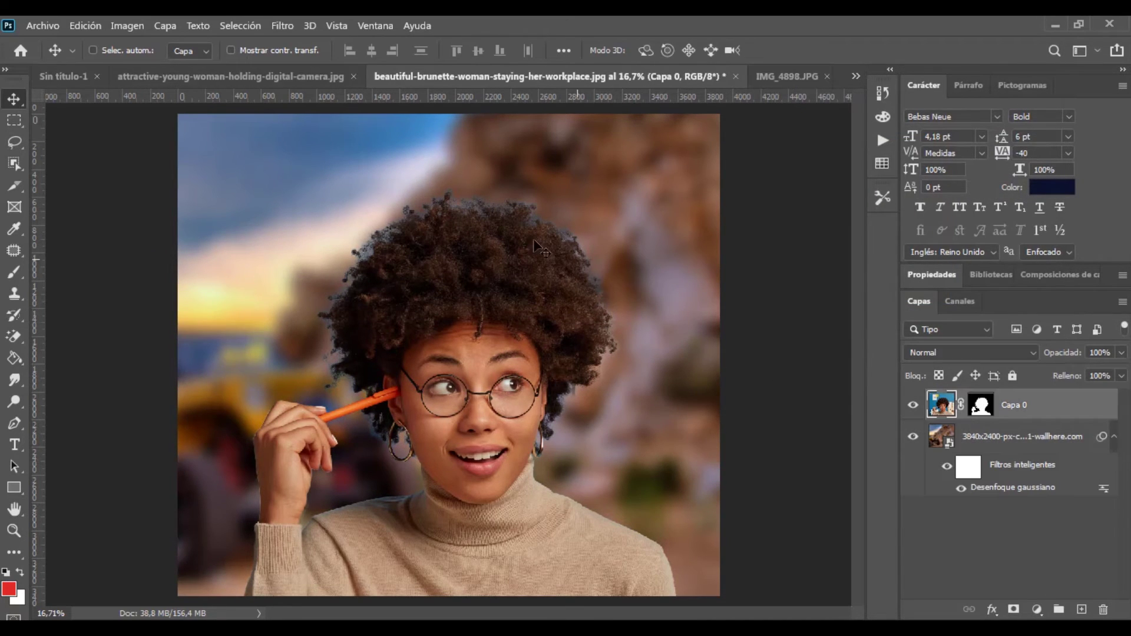
pyautogui.scroll(2, 500, 236)
pyautogui.scroll(2, 500, 236)
pyautogui.scroll(3, 500, 235)
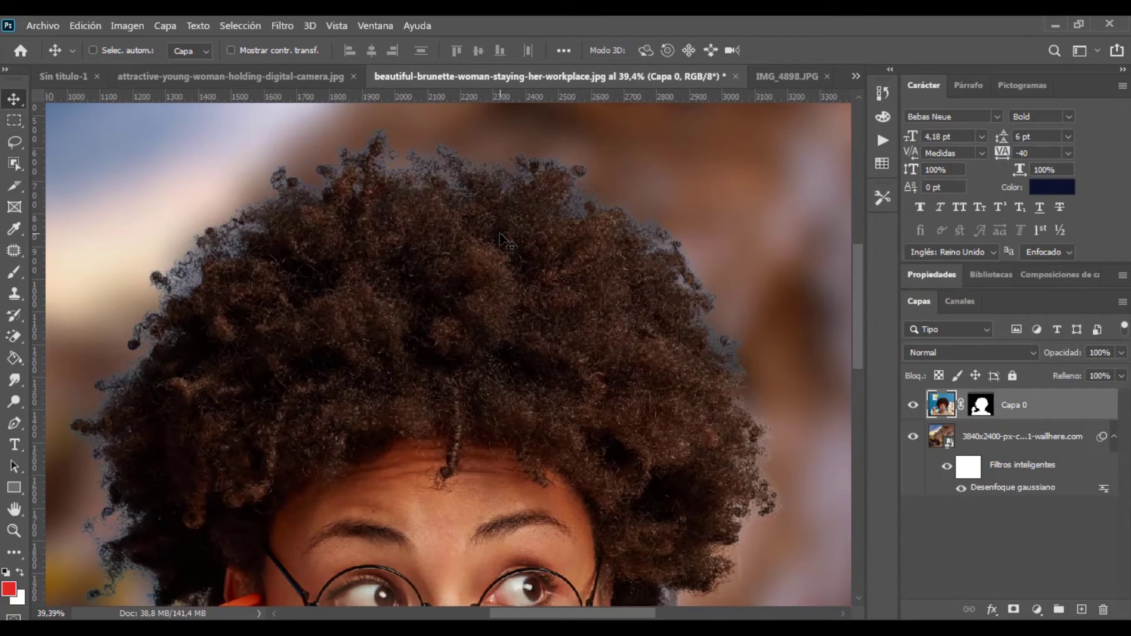
pyautogui.press('alt')
pyautogui.scroll(-3, 156, 303)
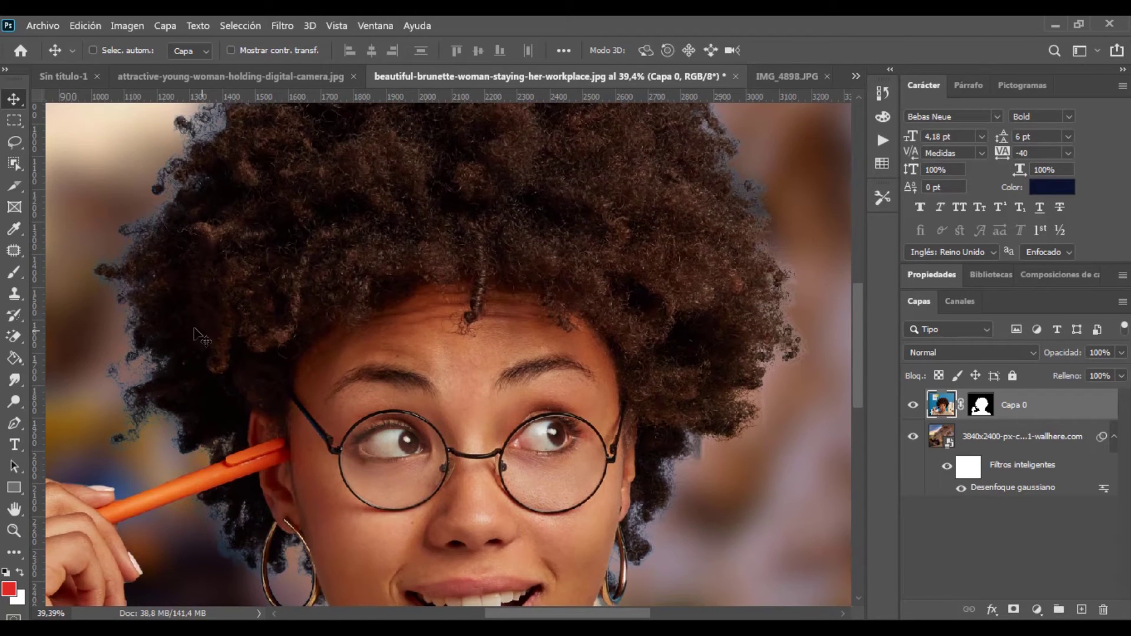
pyautogui.scroll(-2, 162, 306)
pyautogui.scroll(-1, 162, 306)
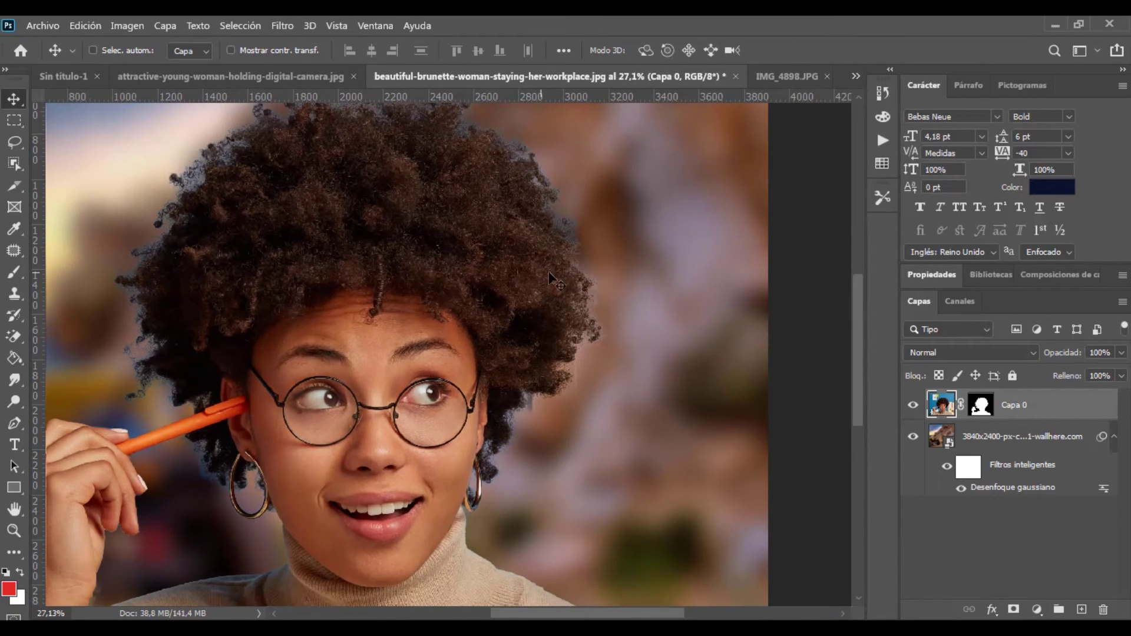
pyautogui.scroll(1, 270, 175)
pyautogui.scroll(-1, 269, 175)
# Apply Capa > Halos > Descontaminación de color with Cantidad set to 90
pyautogui.click(169, 32)
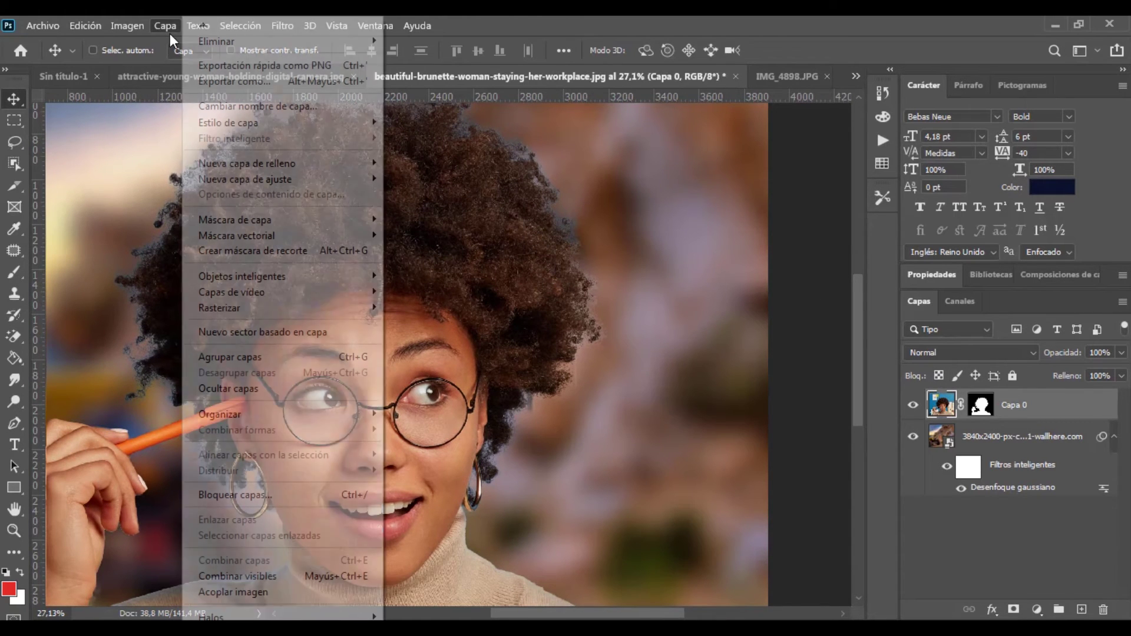
pyautogui.moveTo(212, 617)
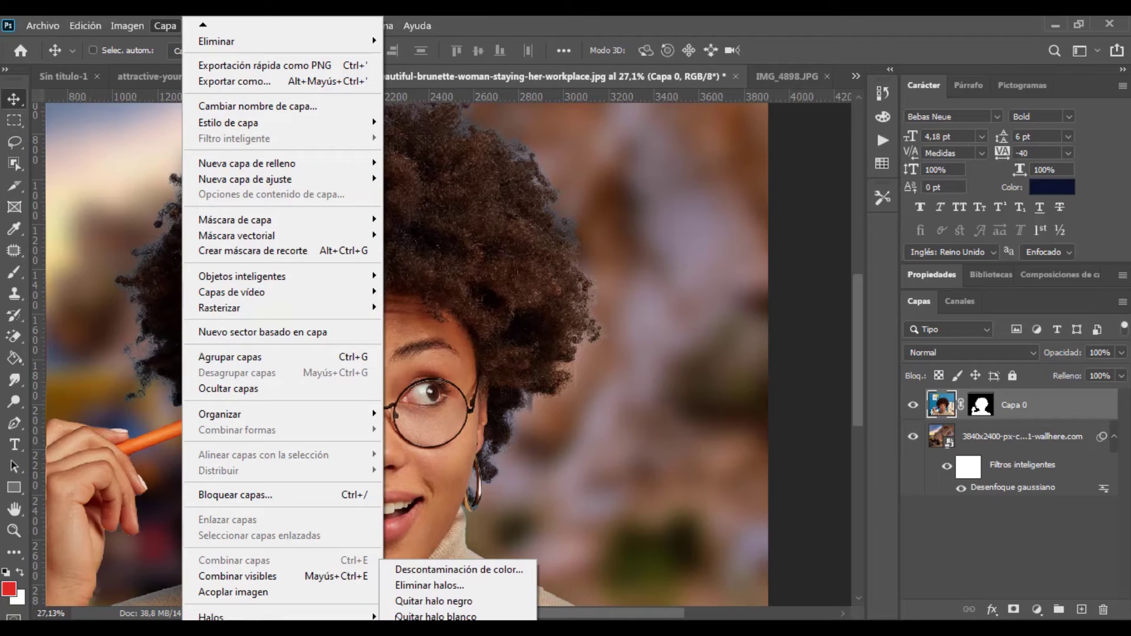
pyautogui.click(448, 569)
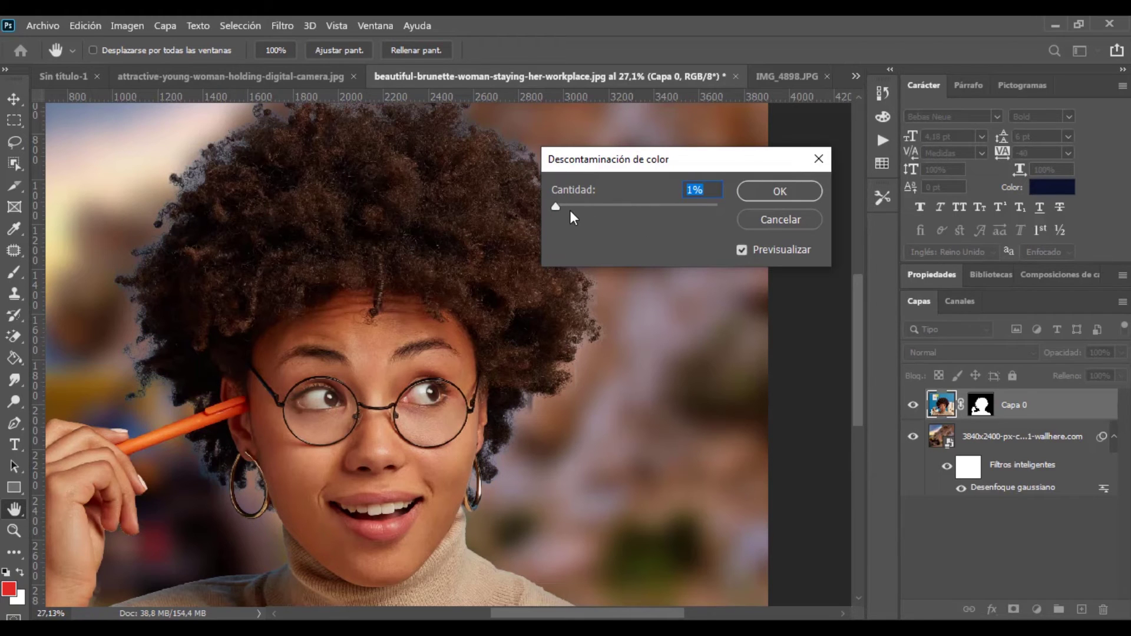
pyautogui.moveTo(560, 207); pyautogui.dragTo(658, 207)
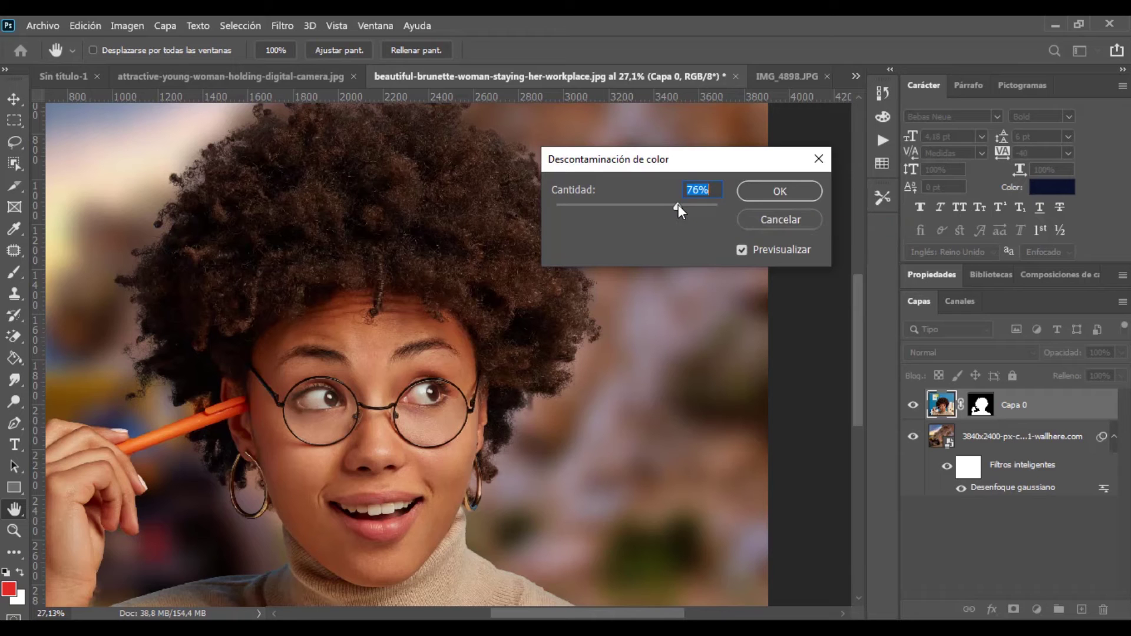
pyautogui.moveTo(680, 207); pyautogui.dragTo(698, 206)
pyautogui.write('90')
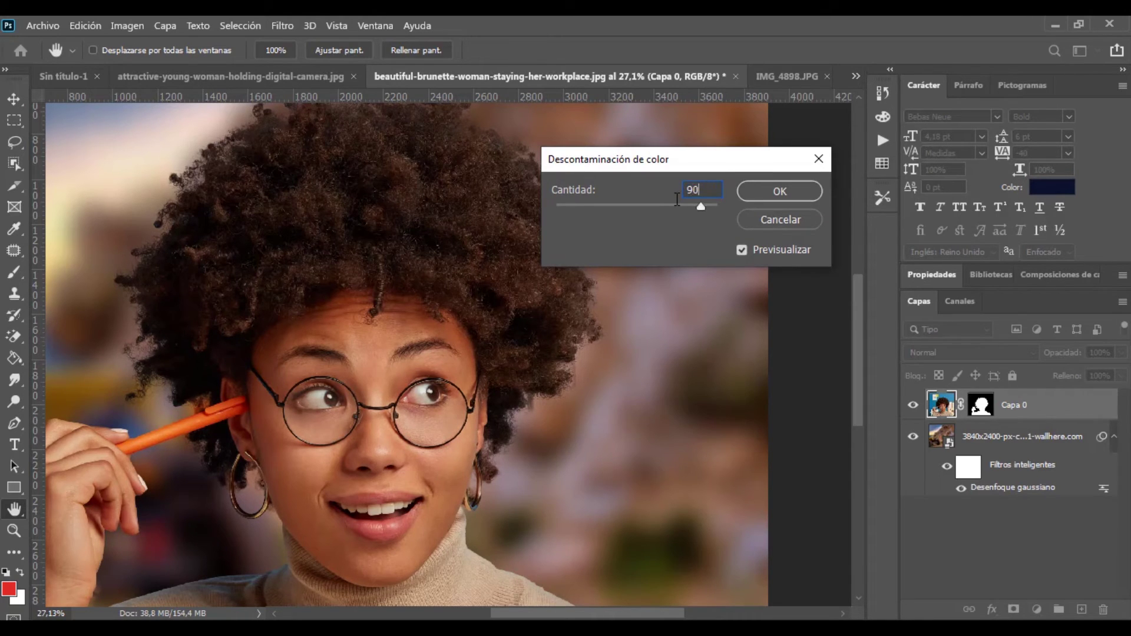
pyautogui.click(762, 190)
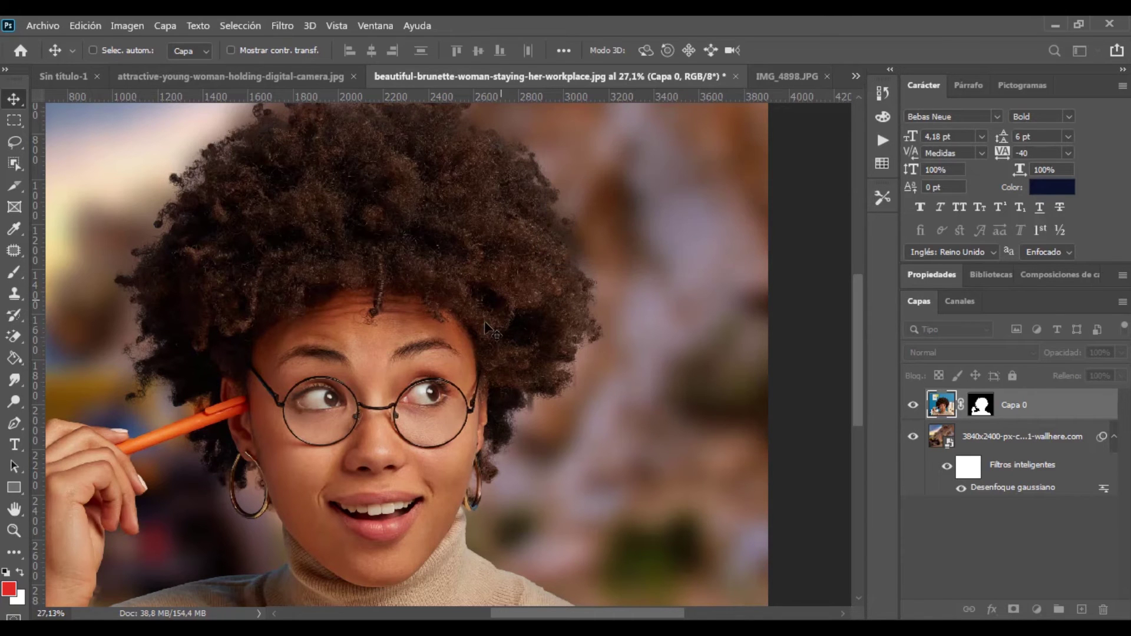
# Fit the composite to the window and switch to the IMG_4898.JPG document
pyautogui.hotkey('ctrl', '0')
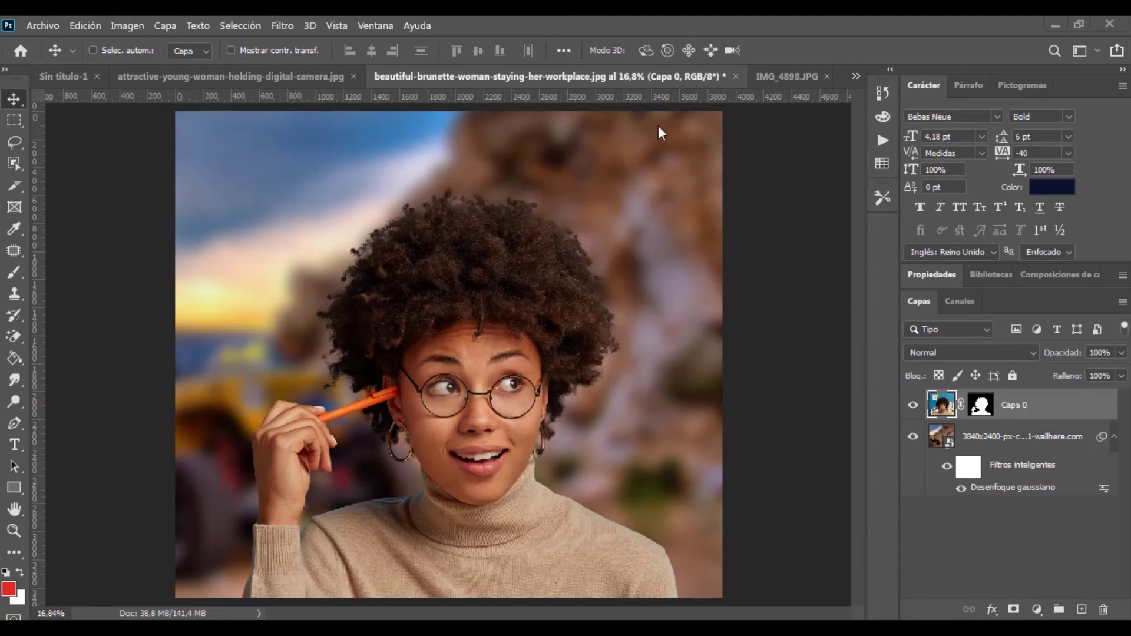
pyautogui.click(782, 79)
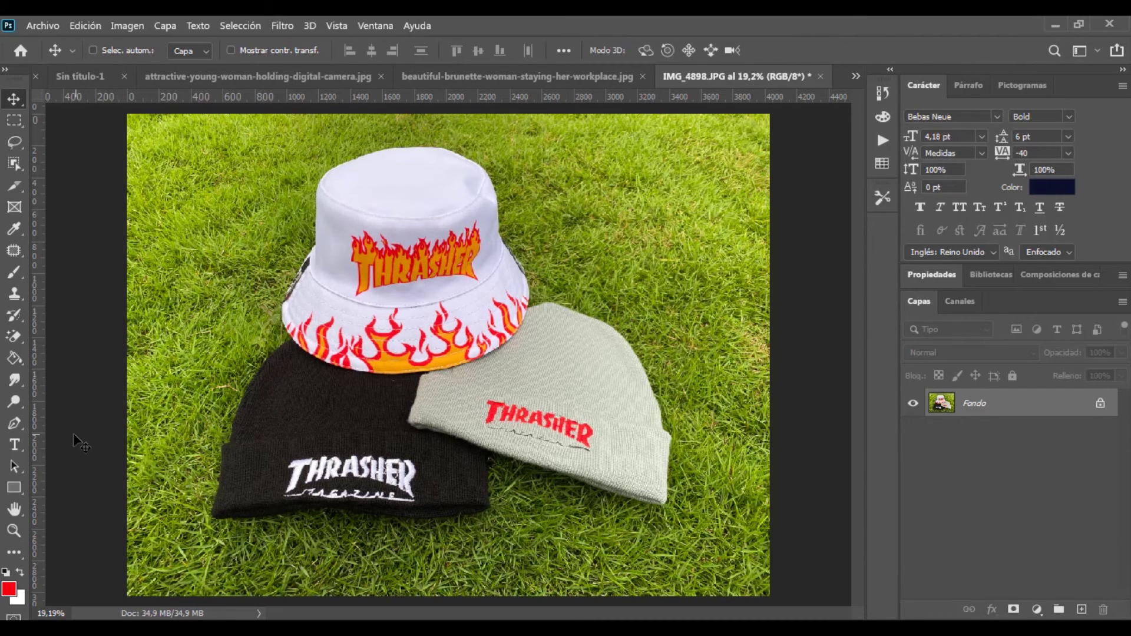
# Set the Pen tool to Trazado (path) mode and zoom to the beanies' lower edges
pyautogui.click(19, 428)
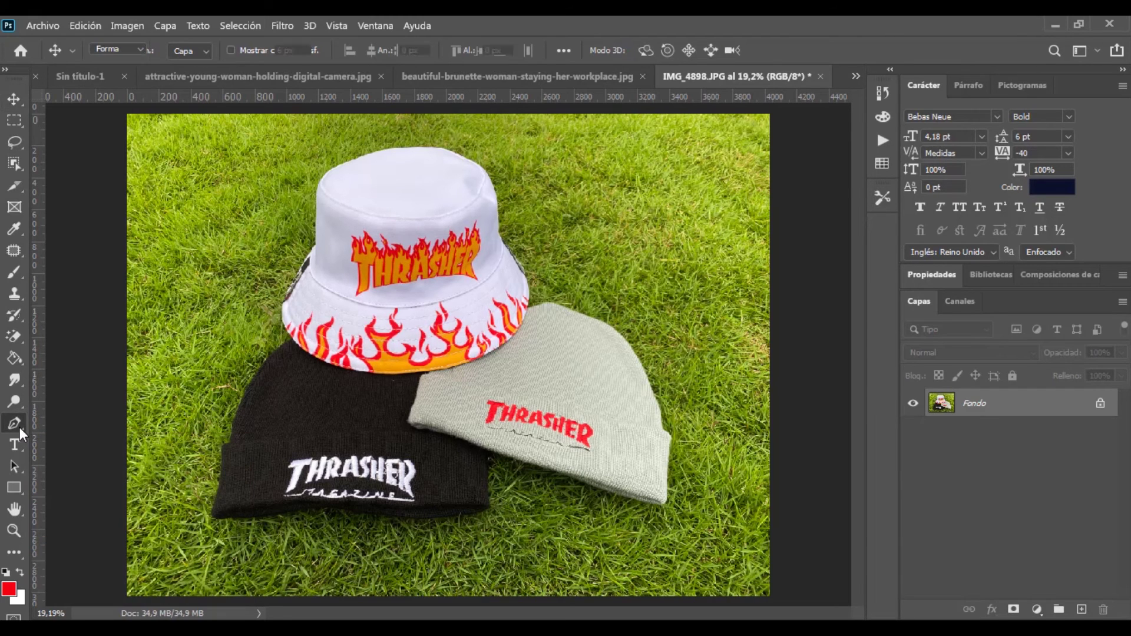
pyautogui.click(121, 48)
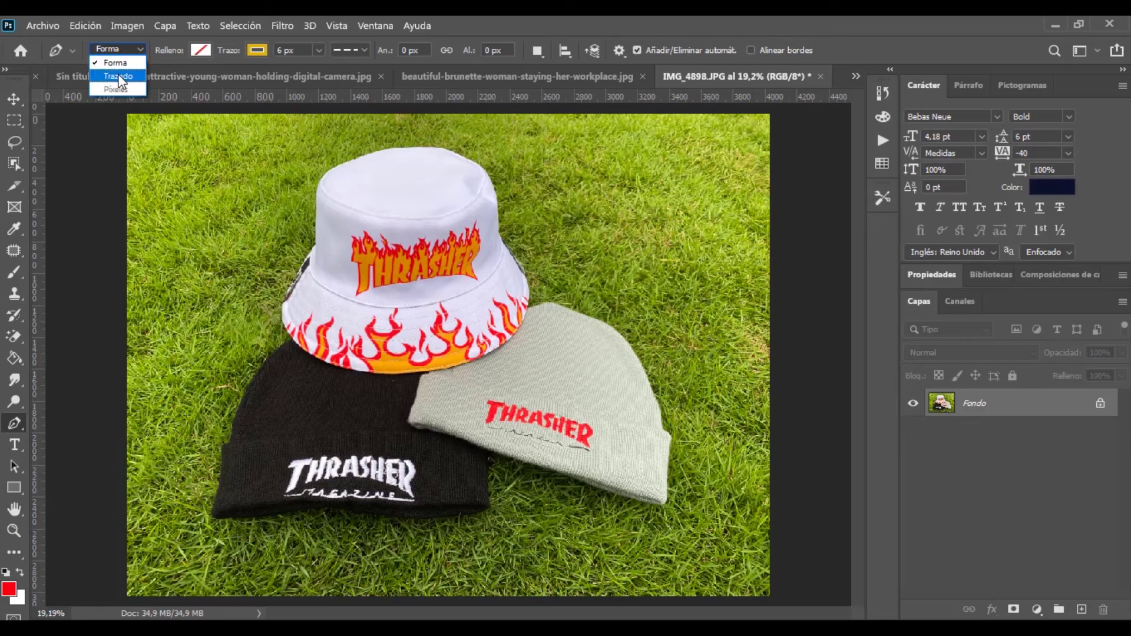
pyautogui.click(120, 77)
pyautogui.scroll(2, 506, 524)
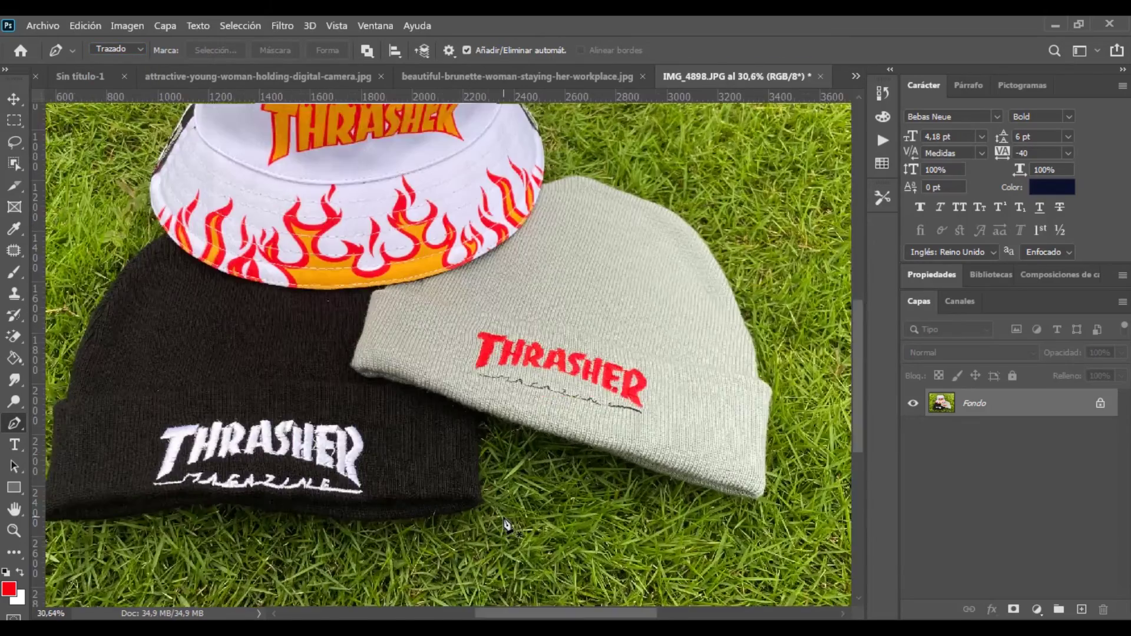
pyautogui.scroll(2, 507, 525)
pyautogui.scroll(2, 503, 525)
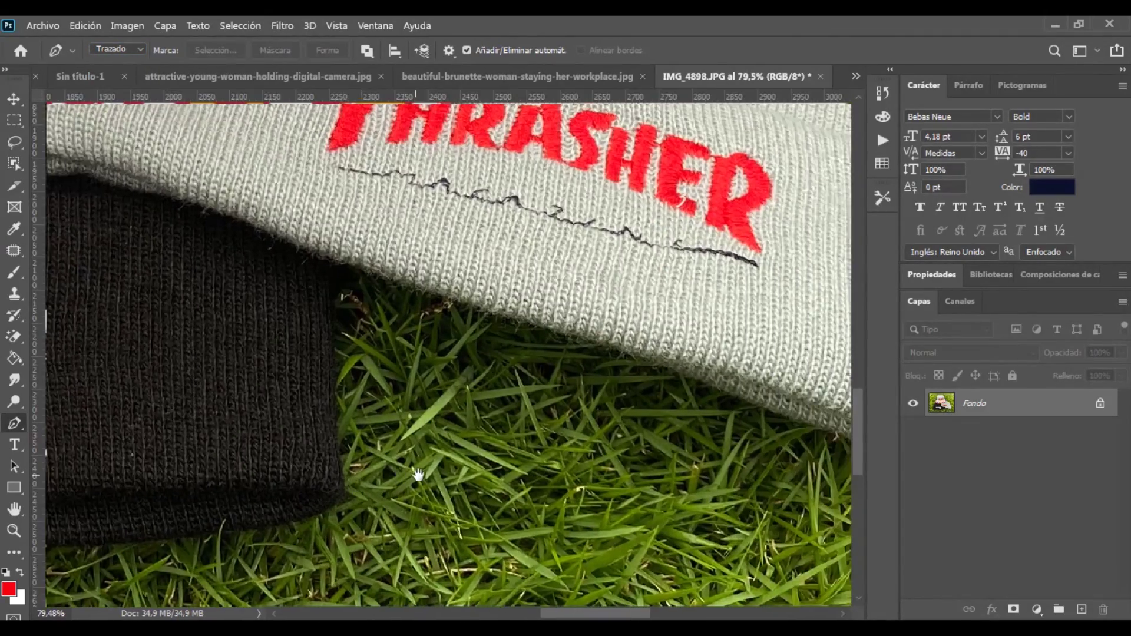
pyautogui.moveTo(417, 474); pyautogui.dragTo(338, 462)
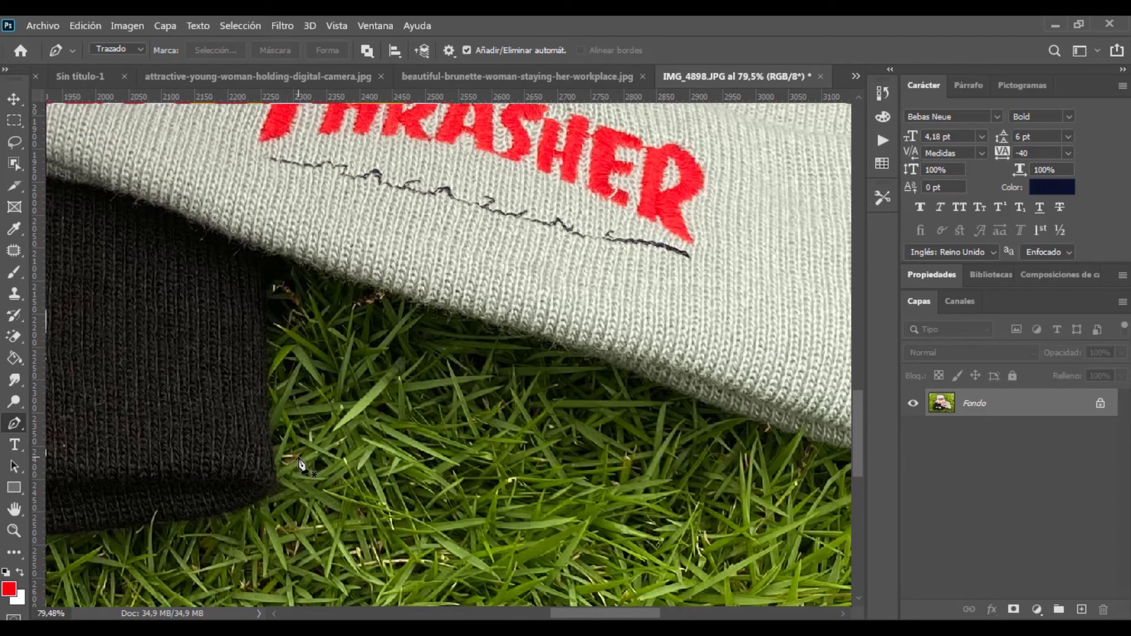
# Start the path at the black beanie's corner and trace up to where the beanies meet
pyautogui.click(276, 483)
pyautogui.scroll(1, 283, 488)
pyautogui.moveTo(262, 388); pyautogui.dragTo(262, 355)
pyautogui.moveTo(259, 272); pyautogui.dragTo(260, 234)
pyautogui.click(261, 202)
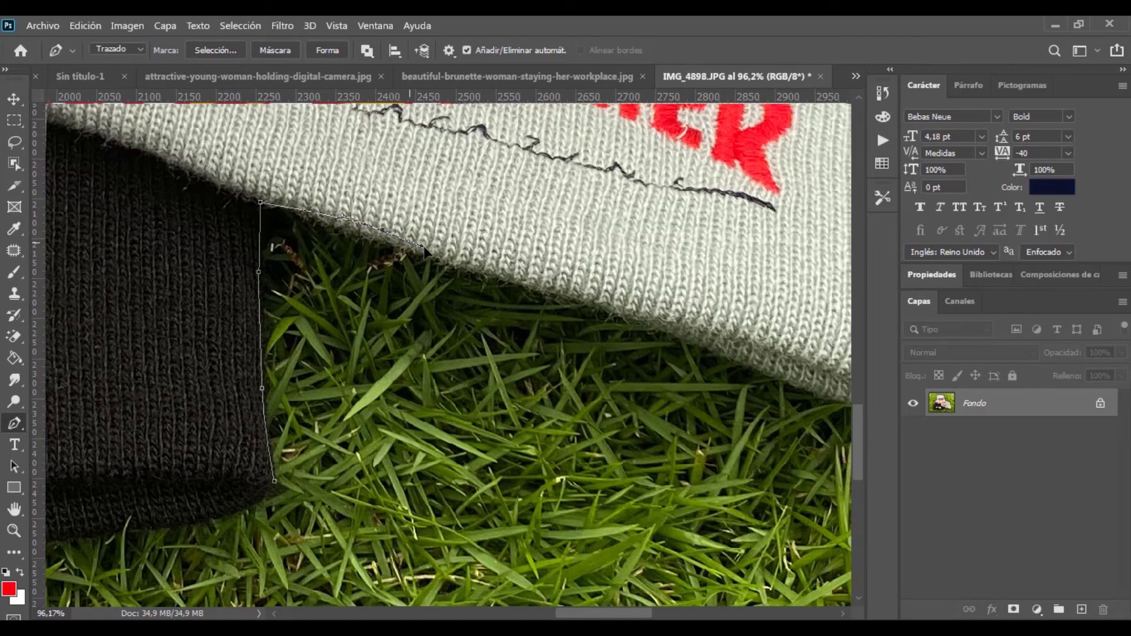
# Extend the path along the grey beanie's lower edge to its lower corner
pyautogui.moveTo(501, 270); pyautogui.dragTo(316, 271)
pyautogui.hotkey('ctrl', 'r')
pyautogui.moveTo(432, 298); pyautogui.dragTo(460, 311)
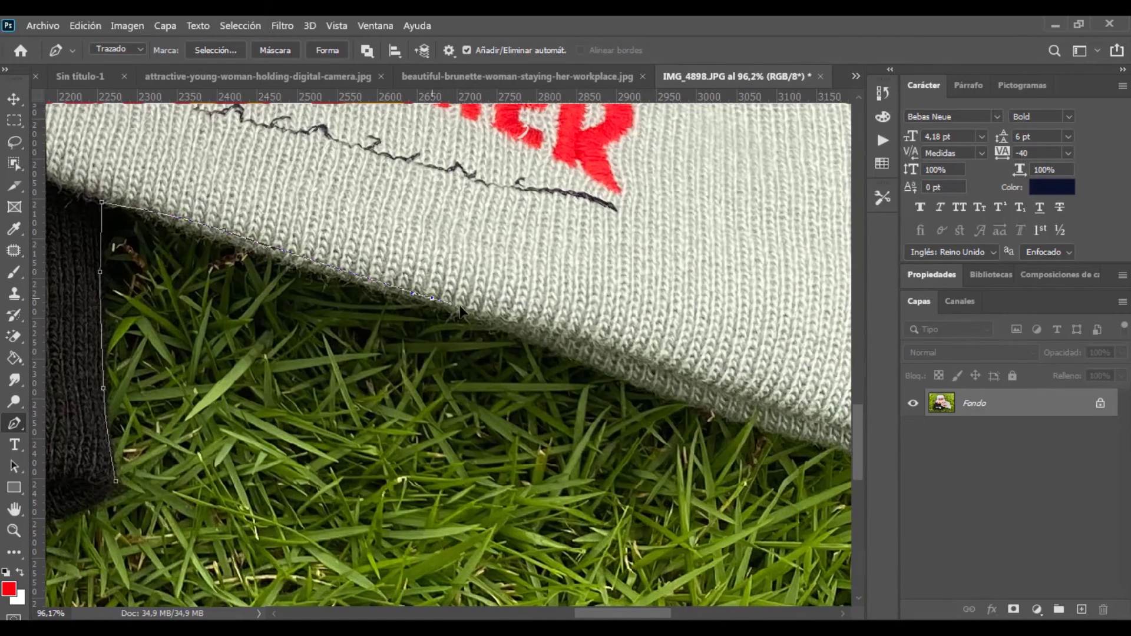
pyautogui.moveTo(560, 345)
pyautogui.mouseDown()
pyautogui.moveTo(390, 321)
pyautogui.moveTo(454, 352)
pyautogui.mouseUp()
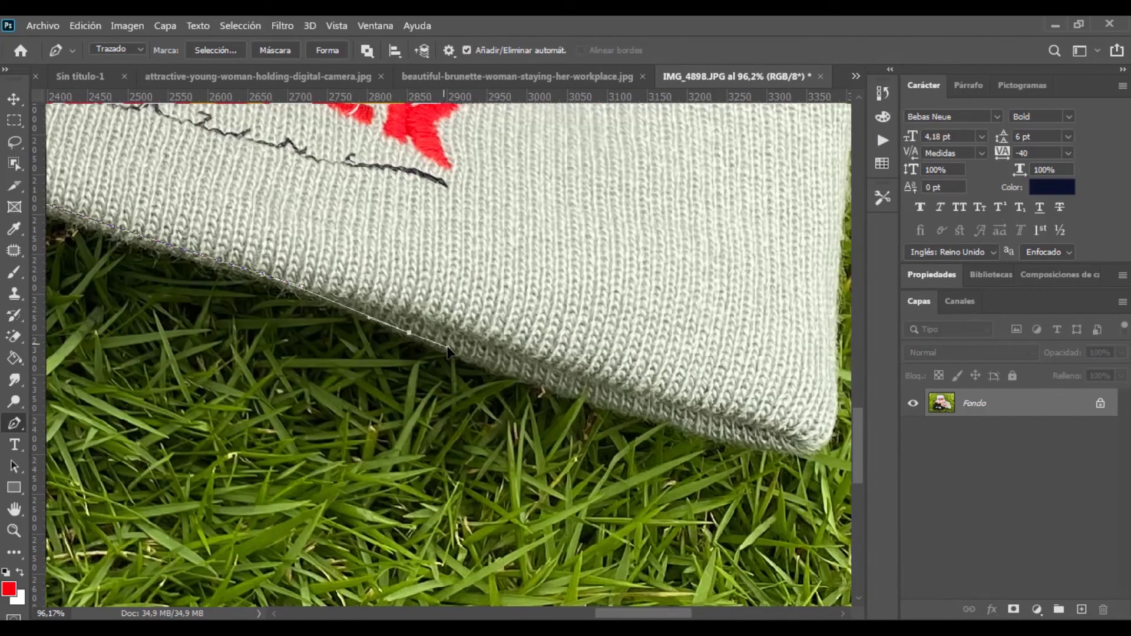
pyautogui.moveTo(536, 384); pyautogui.dragTo(588, 399)
pyautogui.moveTo(662, 424)
pyautogui.mouseDown()
pyautogui.moveTo(484, 404)
pyautogui.moveTo(614, 434)
pyautogui.moveTo(658, 399)
pyautogui.mouseUp()
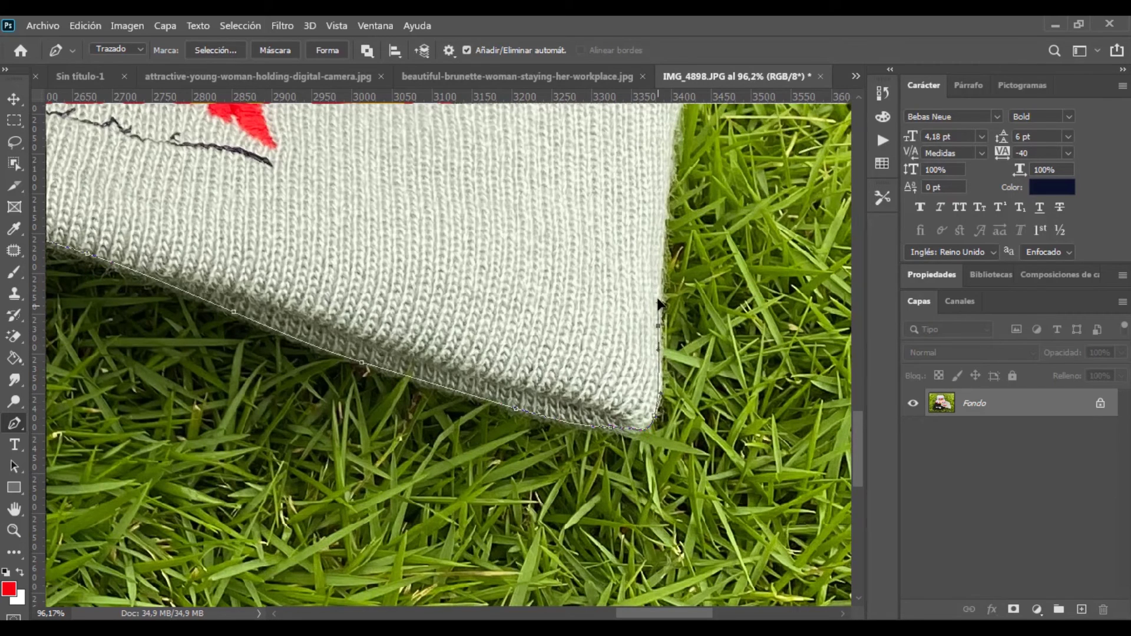
# Trace the path up the grey beanie's right edge and folded brim
pyautogui.moveTo(669, 240); pyautogui.dragTo(519, 342)
pyautogui.click(526, 279)
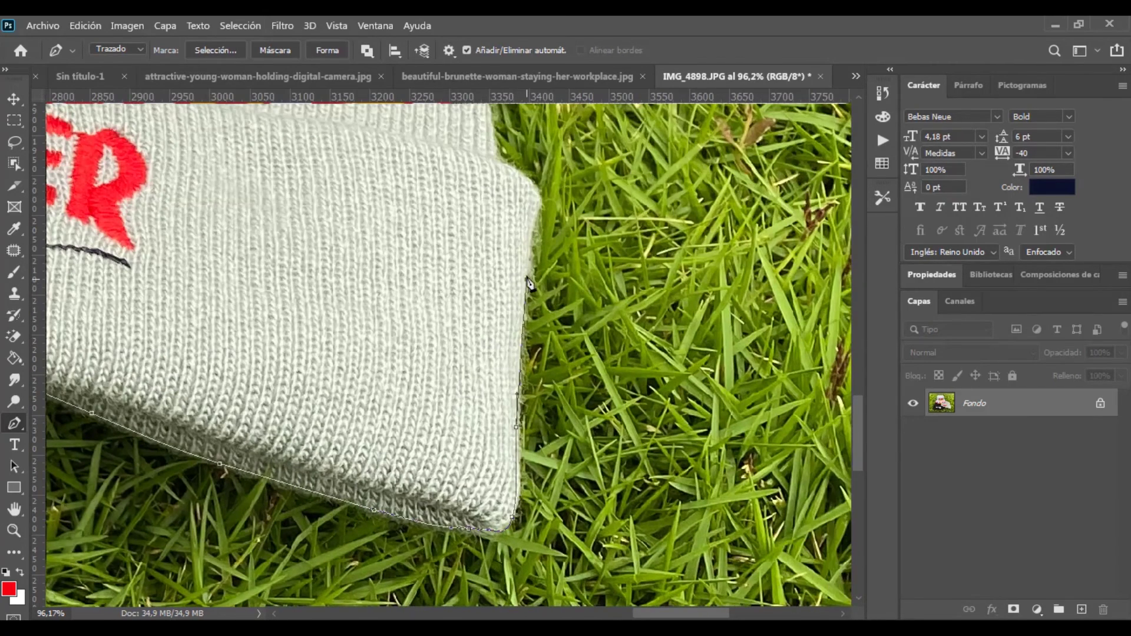
pyautogui.click(537, 212)
pyautogui.click(534, 184)
pyautogui.click(510, 166)
pyautogui.scroll(3, 496, 206)
pyautogui.scroll(3, 496, 323)
pyautogui.scroll(2, 496, 322)
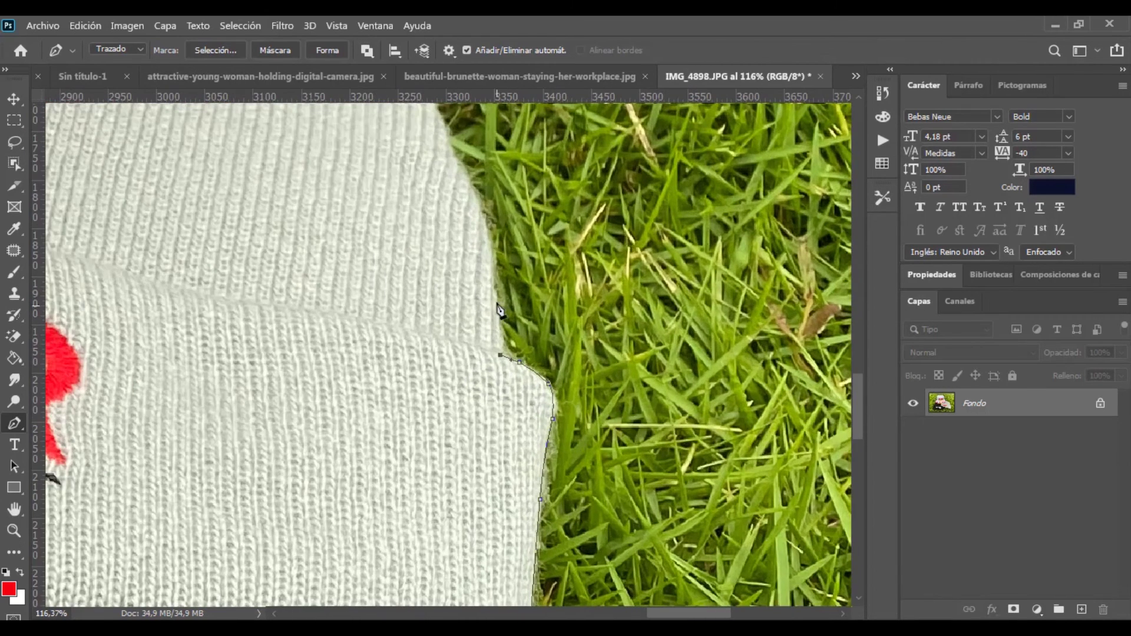
pyautogui.click(489, 237)
pyautogui.click(480, 204)
pyautogui.click(470, 180)
pyautogui.click(460, 157)
# Continue the path around the grey beanie's curved top
pyautogui.moveTo(457, 152); pyautogui.dragTo(523, 442)
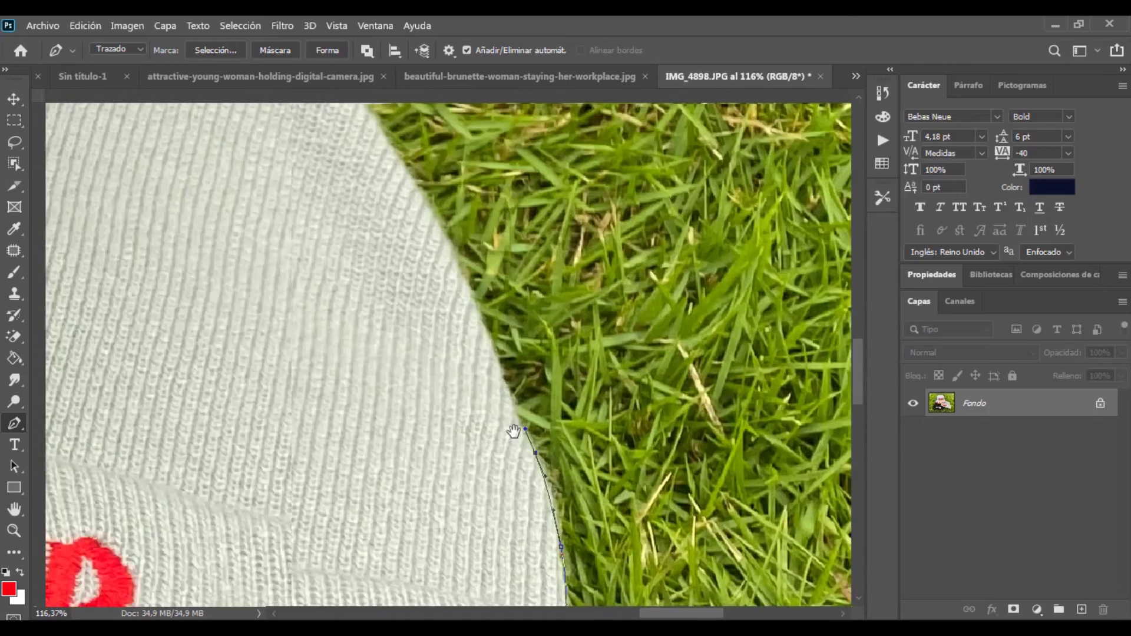
pyautogui.click(477, 332)
pyautogui.click(462, 292)
pyautogui.moveTo(442, 260); pyautogui.dragTo(513, 493)
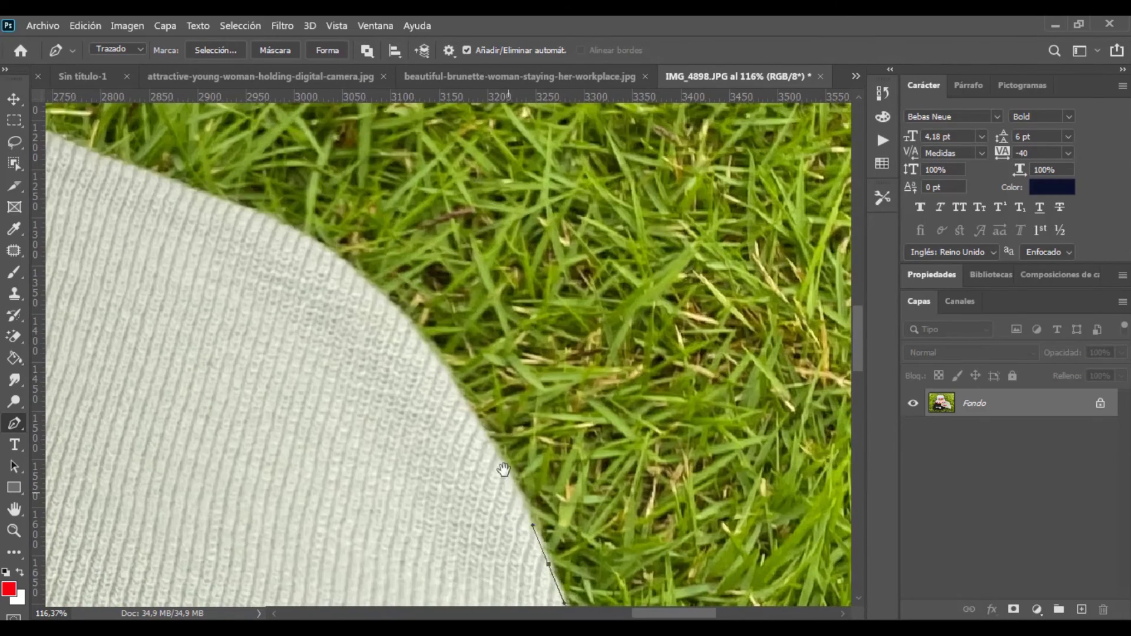
pyautogui.click(474, 416)
pyautogui.click(451, 384)
pyautogui.moveTo(390, 303); pyautogui.dragTo(356, 280)
pyautogui.click(358, 277)
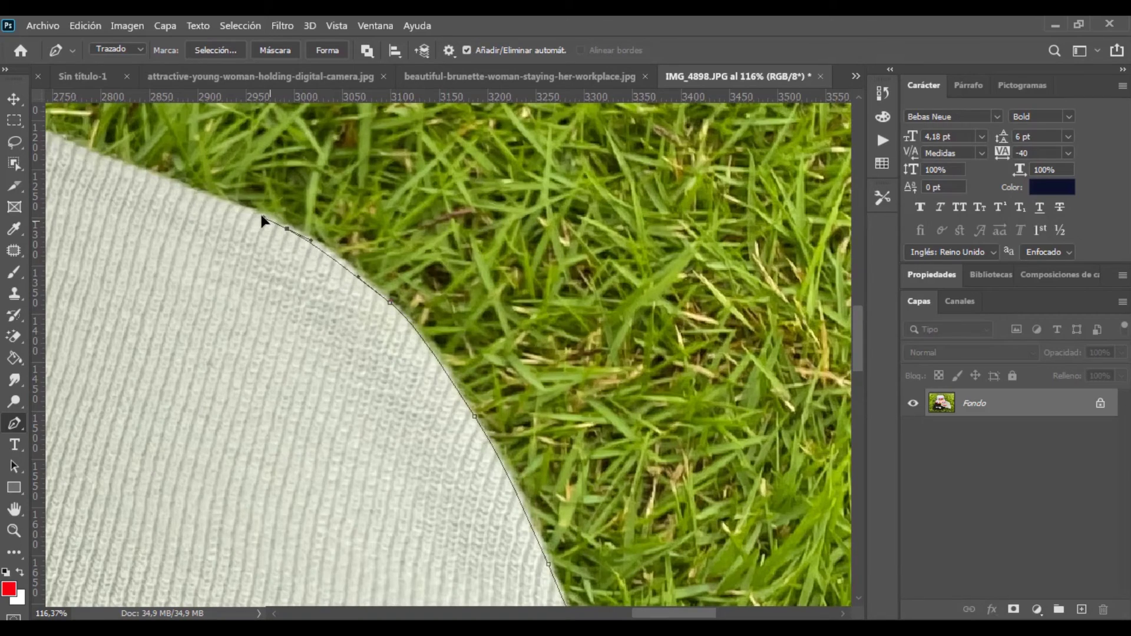
pyautogui.moveTo(180, 200); pyautogui.dragTo(374, 371)
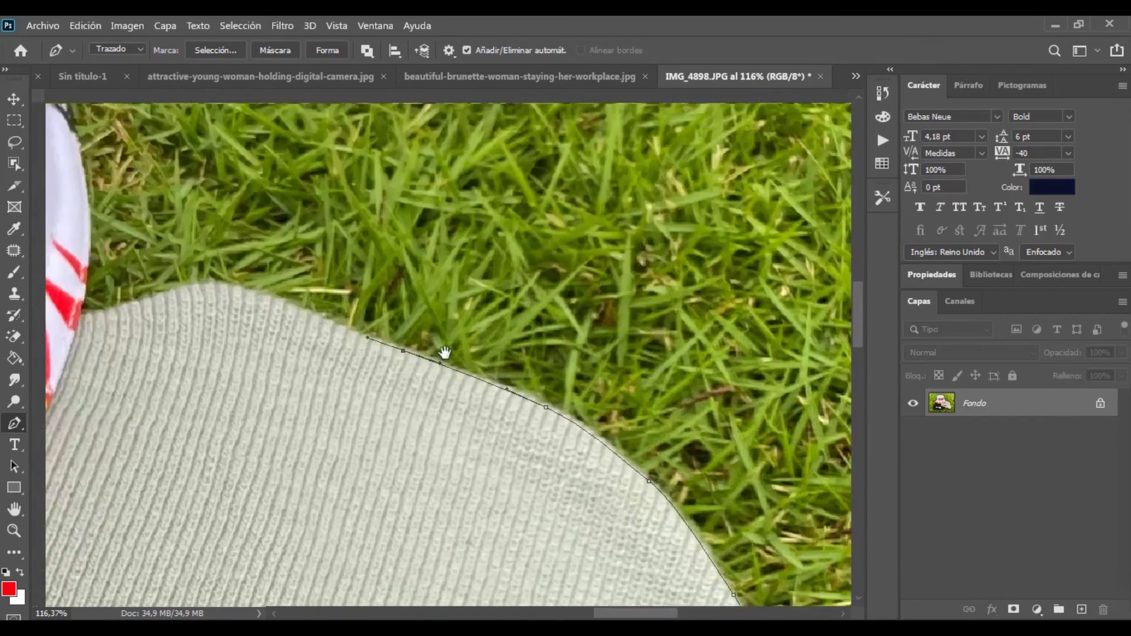
pyautogui.moveTo(444, 353); pyautogui.dragTo(580, 448)
pyautogui.click(350, 296)
# Pan and zoom in on the white hat's edge to continue tracing
pyautogui.moveTo(224, 264)
pyautogui.mouseDown()
pyautogui.moveTo(233, 360)
pyautogui.moveTo(272, 392)
pyautogui.mouseUp()
pyautogui.scroll(2, 236, 353)
pyautogui.scroll(3, 273, 394)
pyautogui.scroll(3, 290, 371)
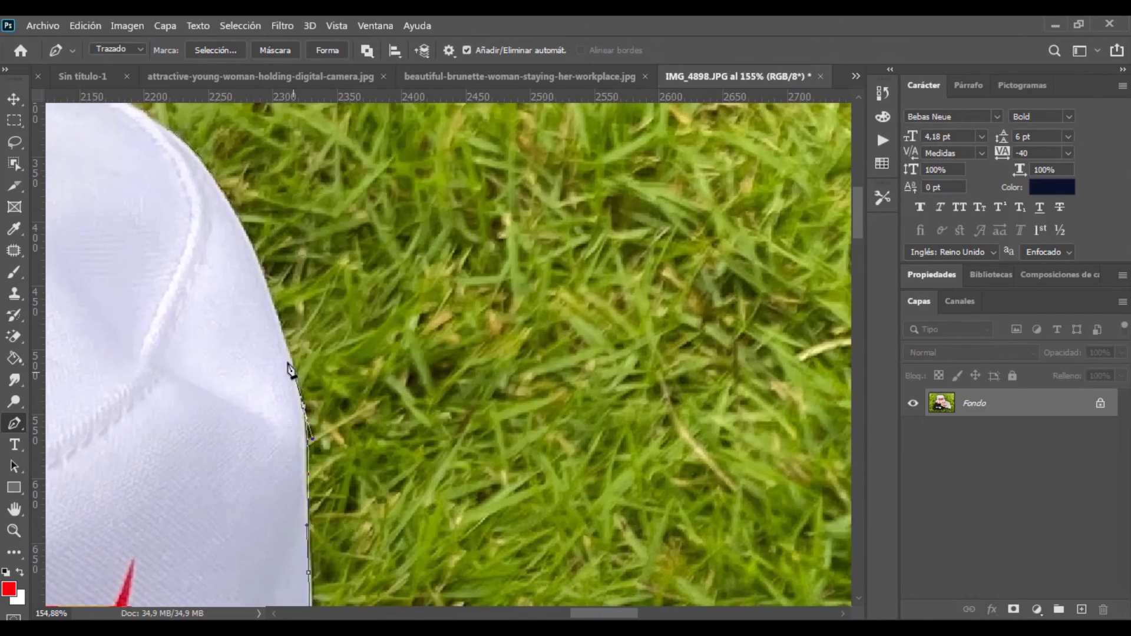
pyautogui.scroll(3, 323, 404)
# Trace pen anchors along the bucket hat's curved brim to where it meets the beanie
pyautogui.click(373, 426)
pyautogui.click(312, 354)
pyautogui.scroll(3, 264, 335)
pyautogui.hscroll(-5, 377, 358)
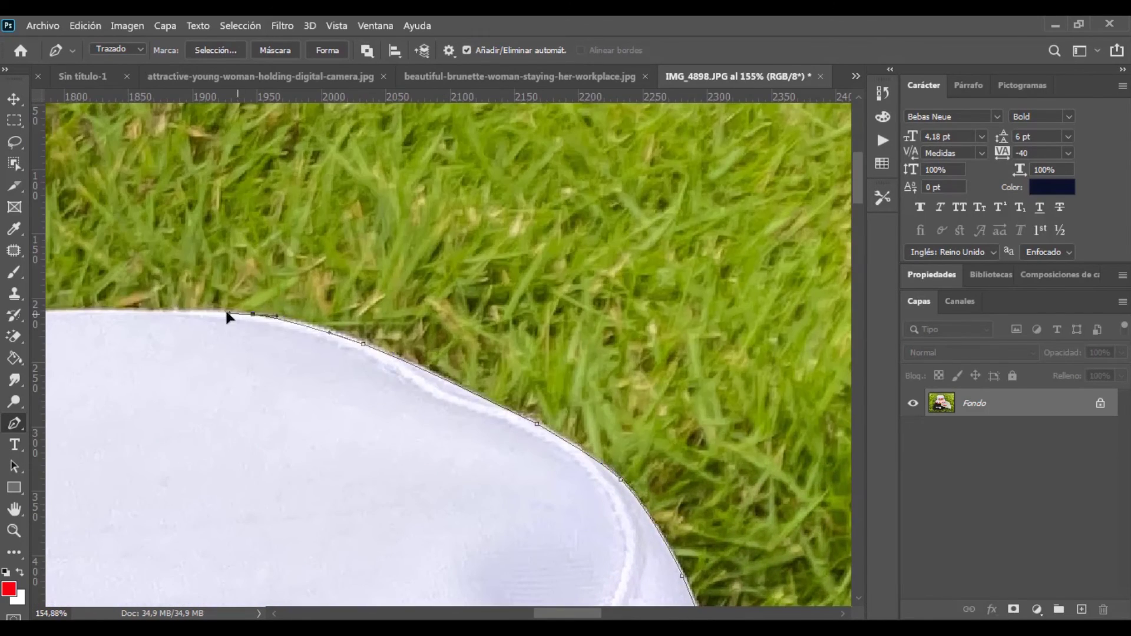
pyautogui.hscroll(-10, 228, 319)
pyautogui.click(462, 321)
pyautogui.scroll(-1, 412, 366)
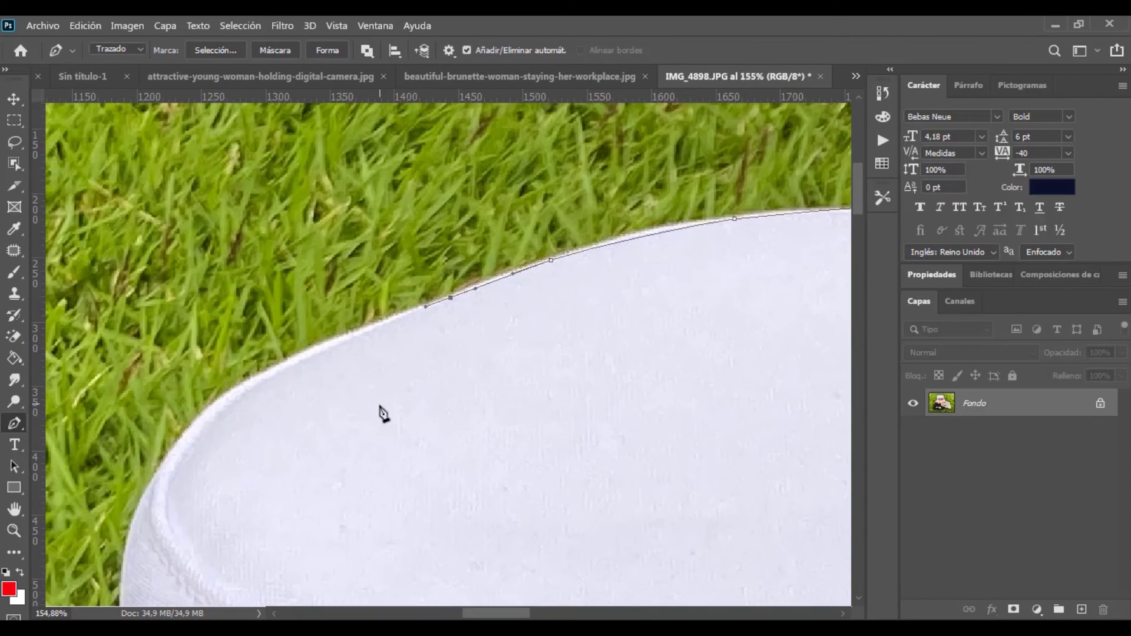
pyautogui.scroll(-3, 383, 414)
pyautogui.click(339, 283)
pyautogui.scroll(-3, 265, 314)
pyautogui.hscroll(-3, 315, 262)
pyautogui.scroll(1, 271, 312)
pyautogui.hscroll(-1, 345, 289)
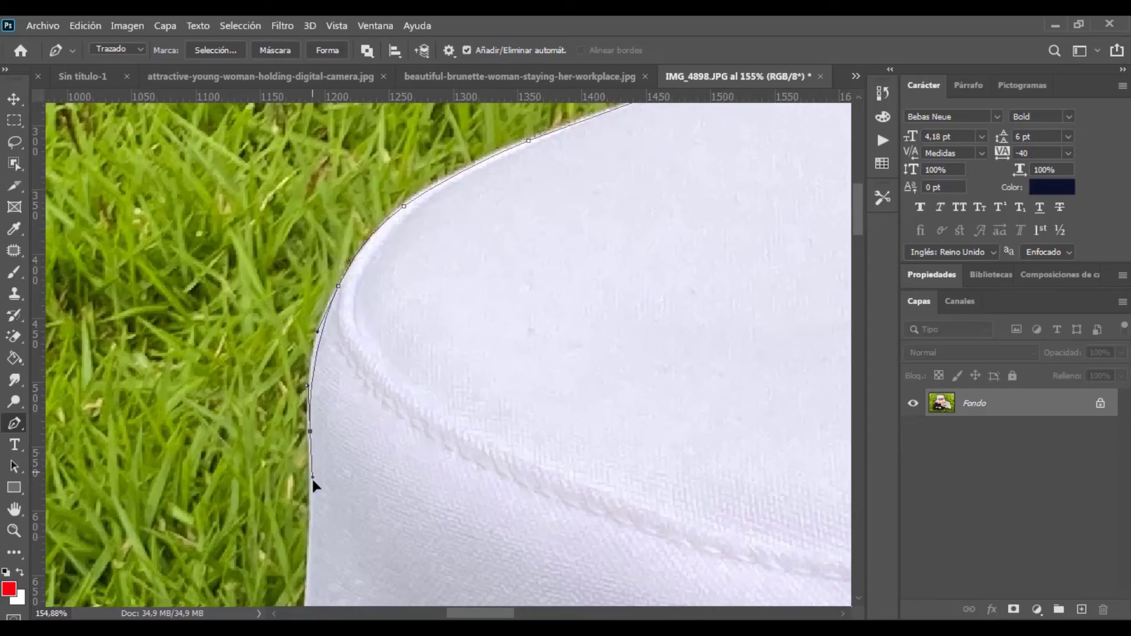
pyautogui.scroll(-5, 312, 483)
pyautogui.scroll(-5, 282, 471)
pyautogui.hscroll(-3, 265, 447)
pyautogui.click(257, 340)
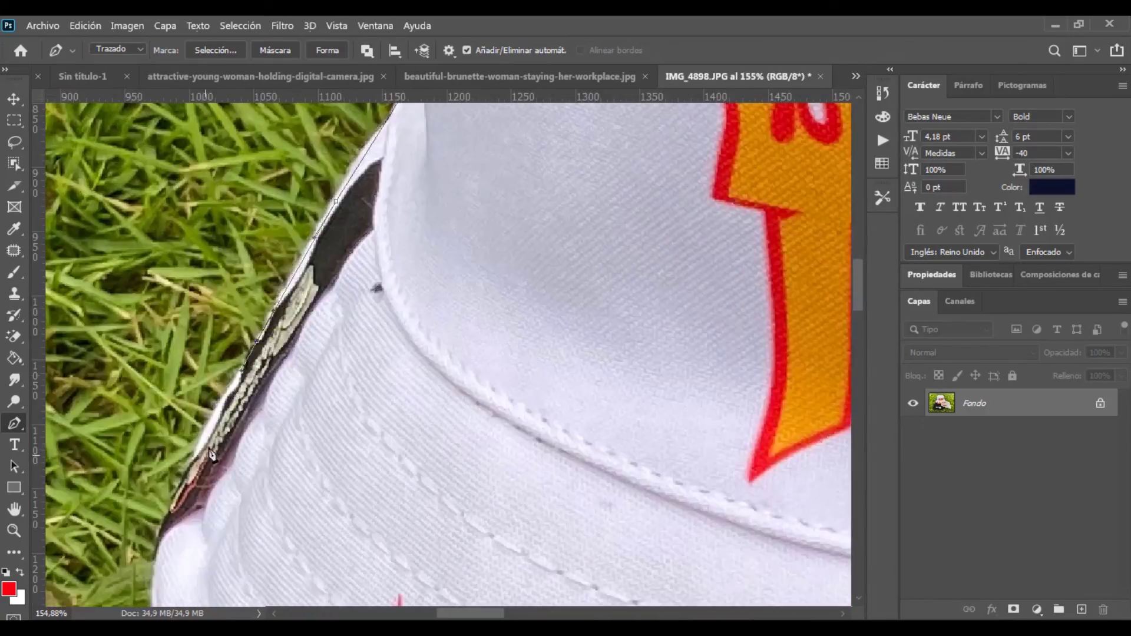
pyautogui.scroll(3, 211, 453)
pyautogui.scroll(-5, 206, 412)
pyautogui.scroll(-5, 203, 377)
pyautogui.scroll(-3, 199, 338)
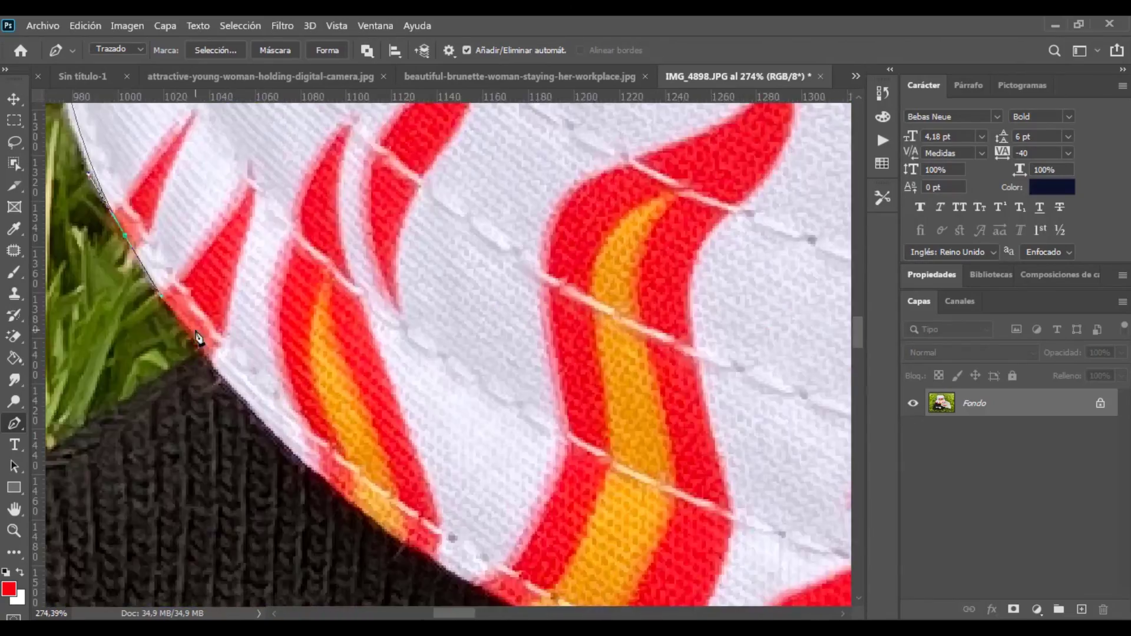
pyautogui.scroll(-3, 198, 338)
pyautogui.scroll(-5, 328, 315)
pyautogui.scroll(-5, 324, 318)
pyautogui.scroll(-5, 259, 374)
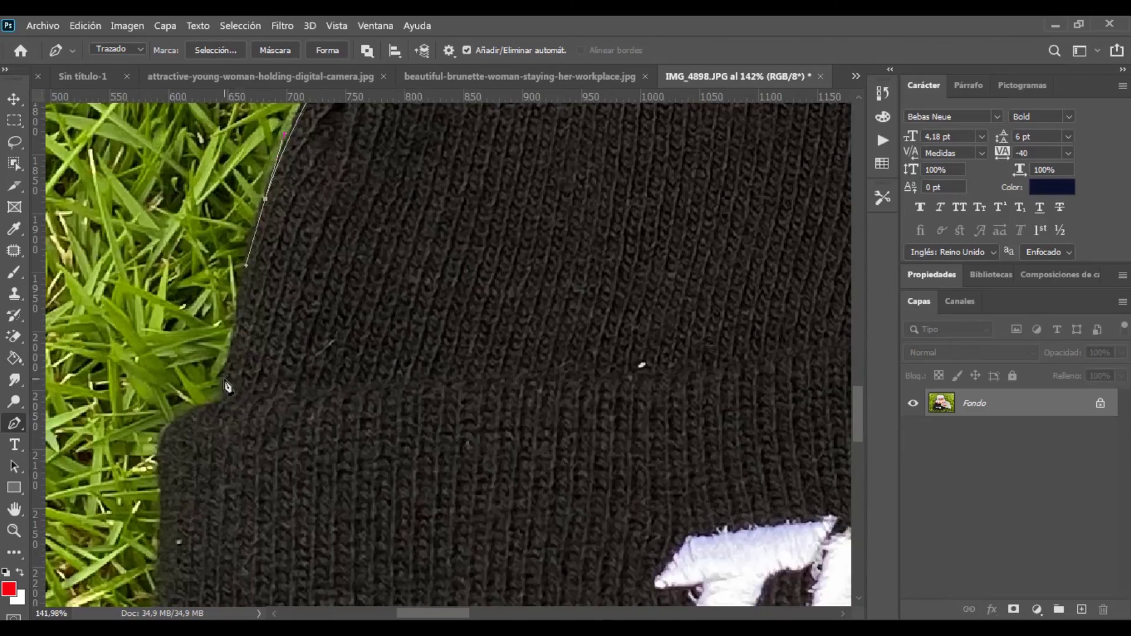
pyautogui.scroll(-5, 227, 386)
pyautogui.scroll(-2, 227, 386)
pyautogui.scroll(-5, 177, 447)
# Continue the path down the black beanie's left side, along its bottom edge and up its right side
pyautogui.click(183, 494)
pyautogui.click(261, 492)
pyautogui.click(444, 475)
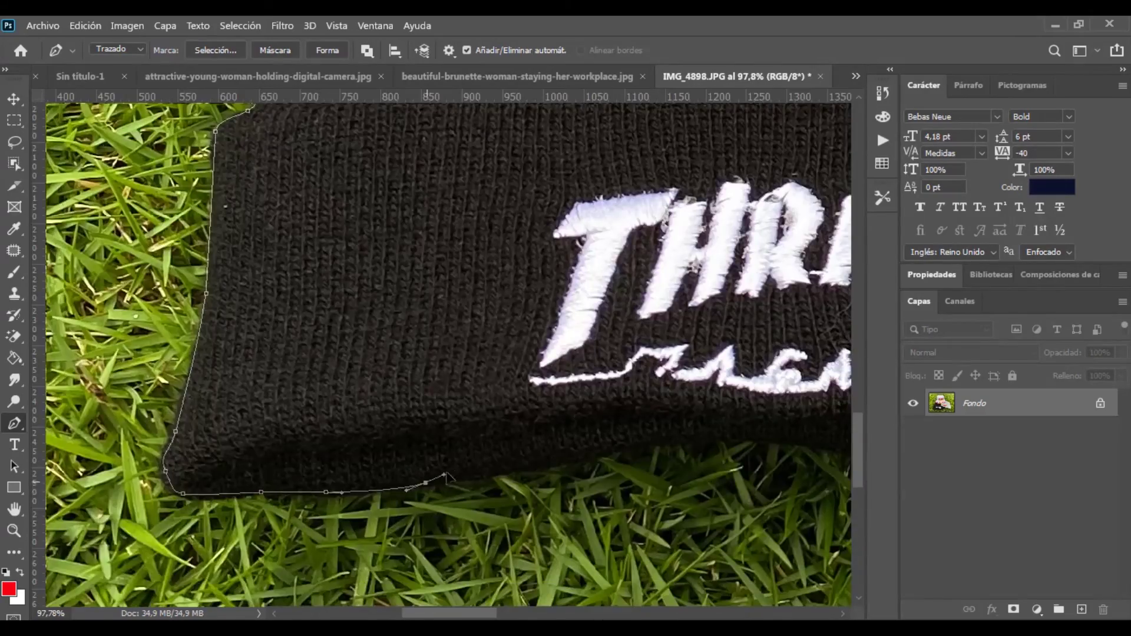
pyautogui.hscroll(5, 448, 476)
pyautogui.click(501, 440)
pyautogui.hscroll(5, 501, 441)
pyautogui.click(440, 427)
pyautogui.click(497, 417)
pyautogui.click(528, 400)
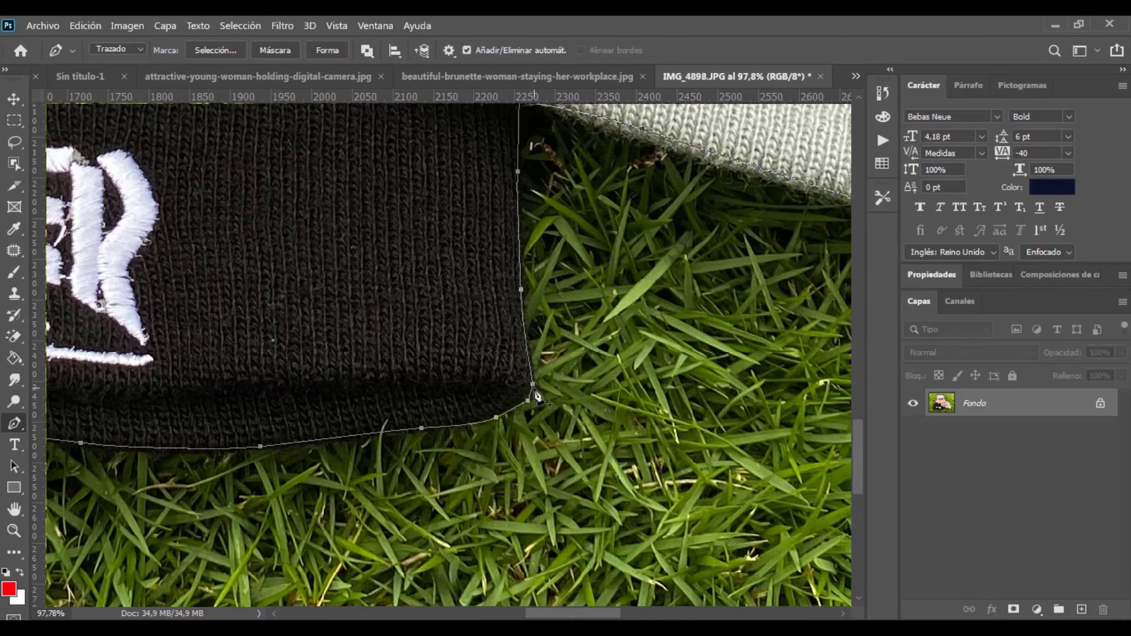
pyautogui.scroll(-2, 537, 392)
pyautogui.scroll(-2, 536, 391)
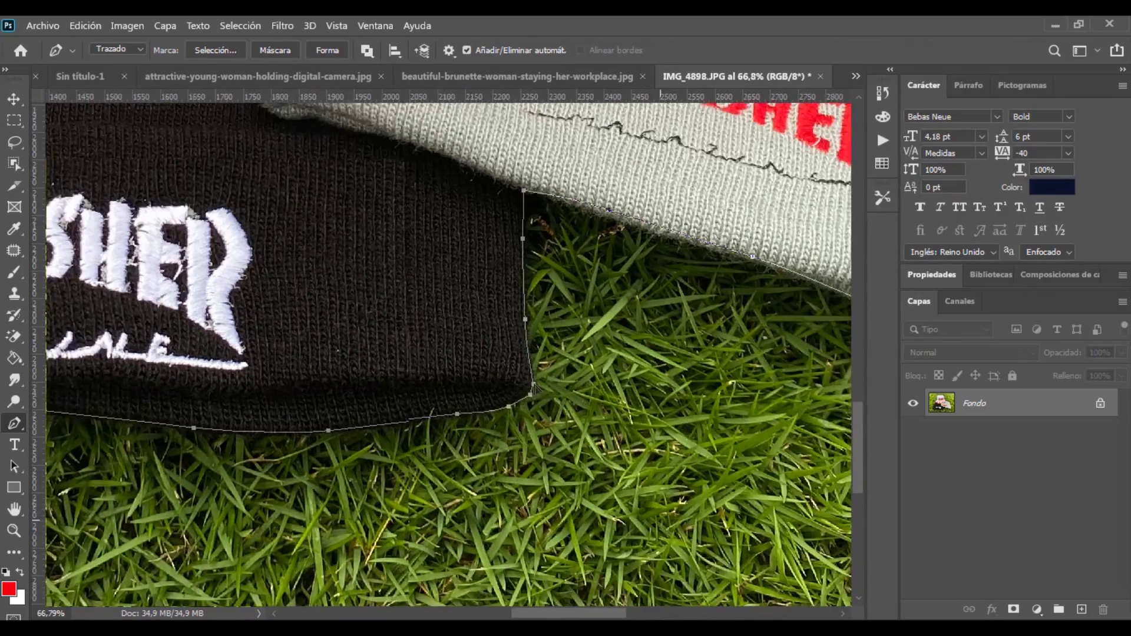
pyautogui.scroll(-2, 535, 390)
pyautogui.scroll(-2, 533, 389)
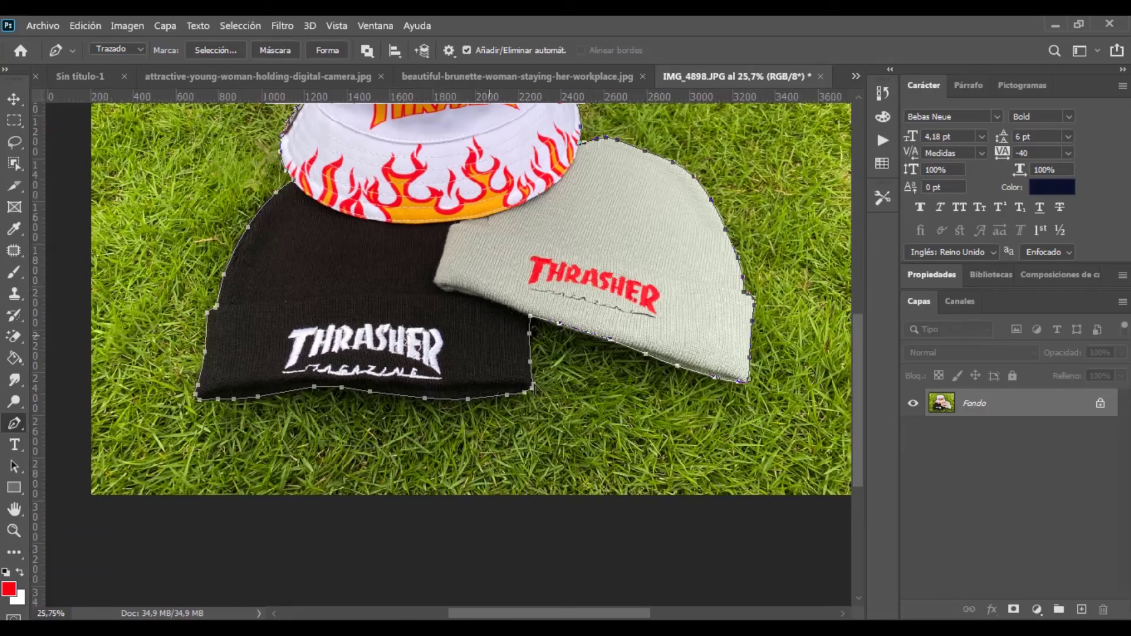
pyautogui.scroll(2, 533, 389)
pyautogui.scroll(2, 540, 399)
pyautogui.scroll(1, 540, 399)
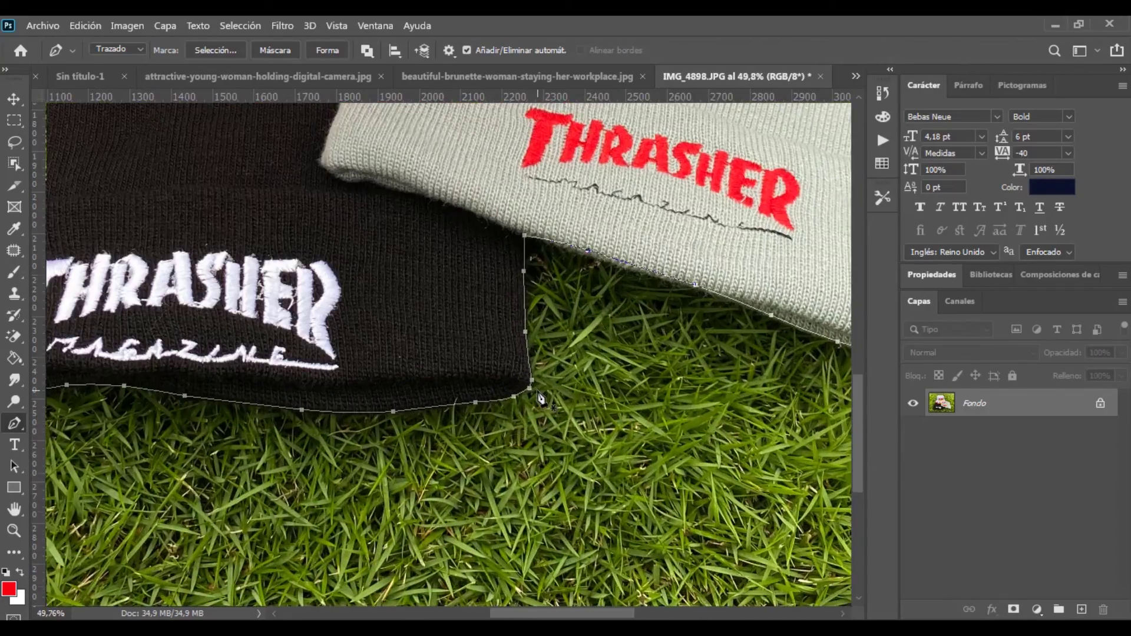
pyautogui.scroll(-3, 540, 399)
pyautogui.scroll(-1, 540, 399)
pyautogui.scroll(-1, 539, 399)
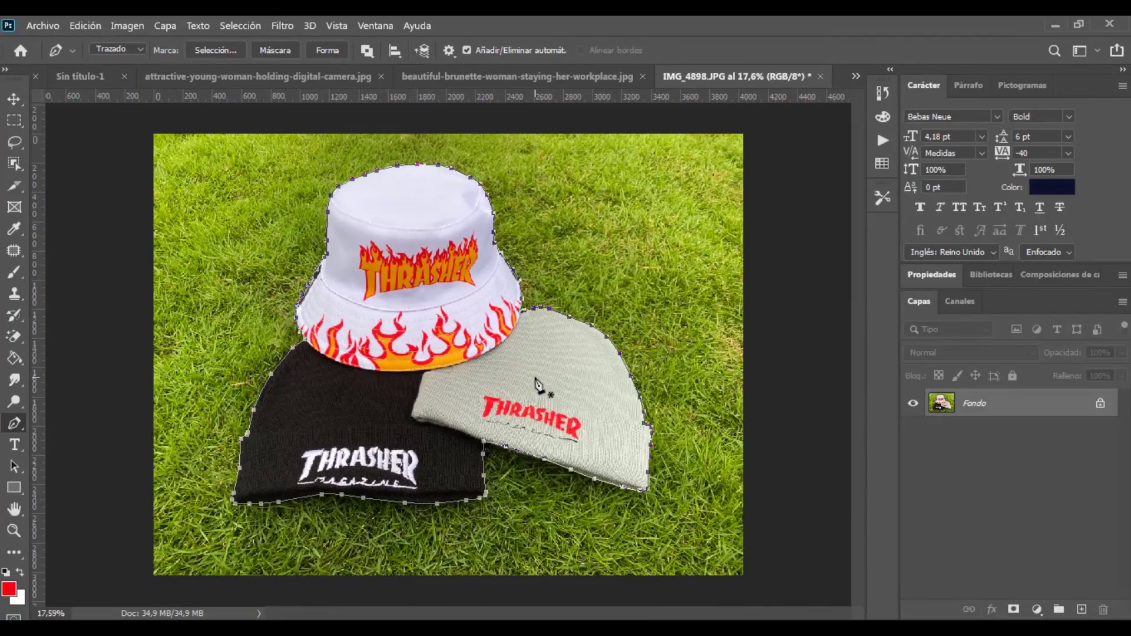
pyautogui.scroll(1, 538, 385)
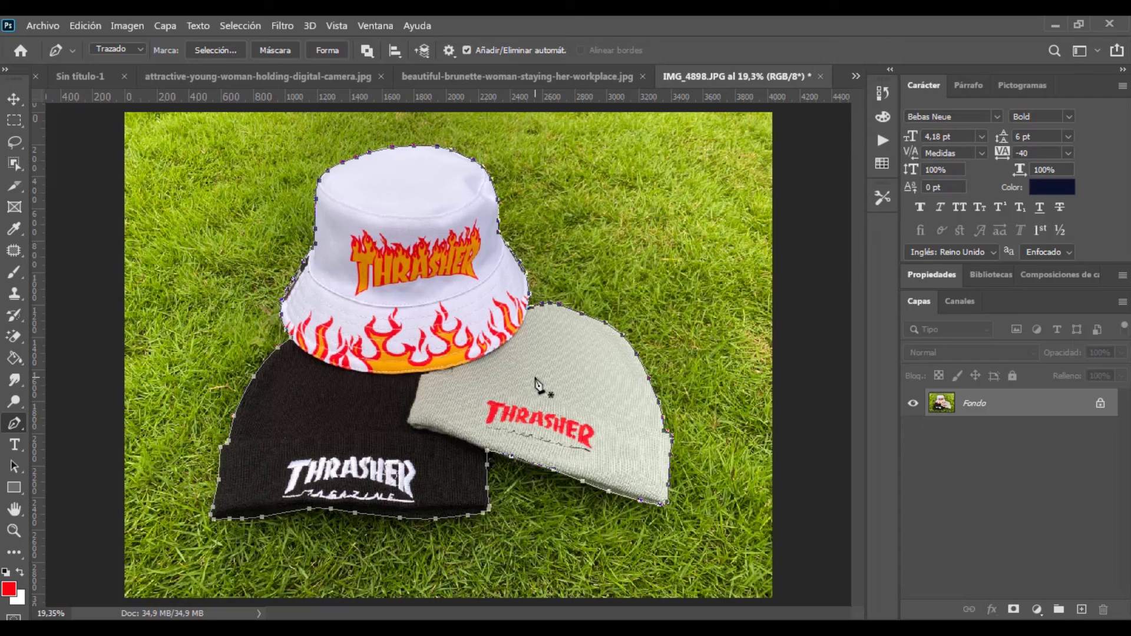
# Turn the hat path into a selection, add a layer mask hiding the grass, and target the layer image
pyautogui.hotkey('ctrl', 'Return')
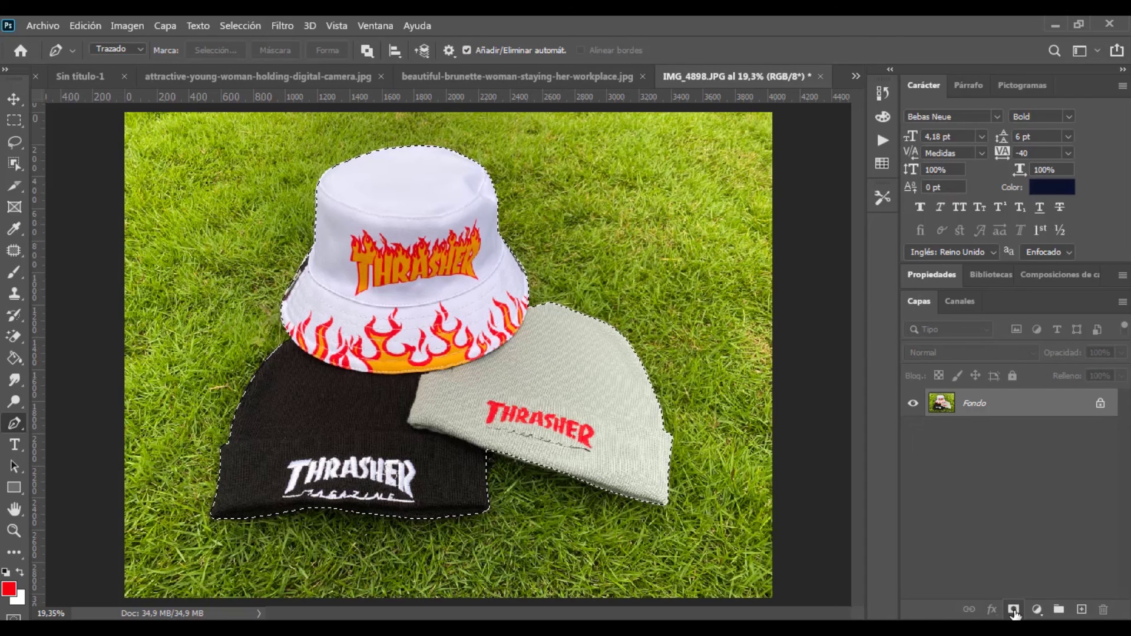
pyautogui.click(1013, 611)
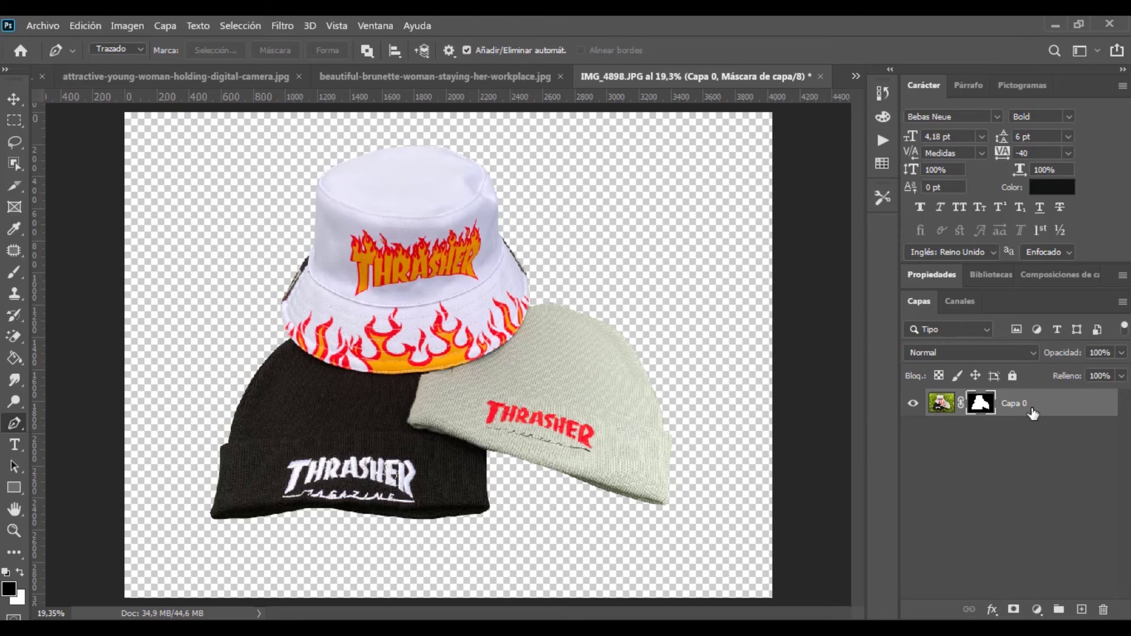
pyautogui.click(1033, 415)
# Place the desert jeep photo as an embedded image and send it behind the hats layer
pyautogui.click(43, 25)
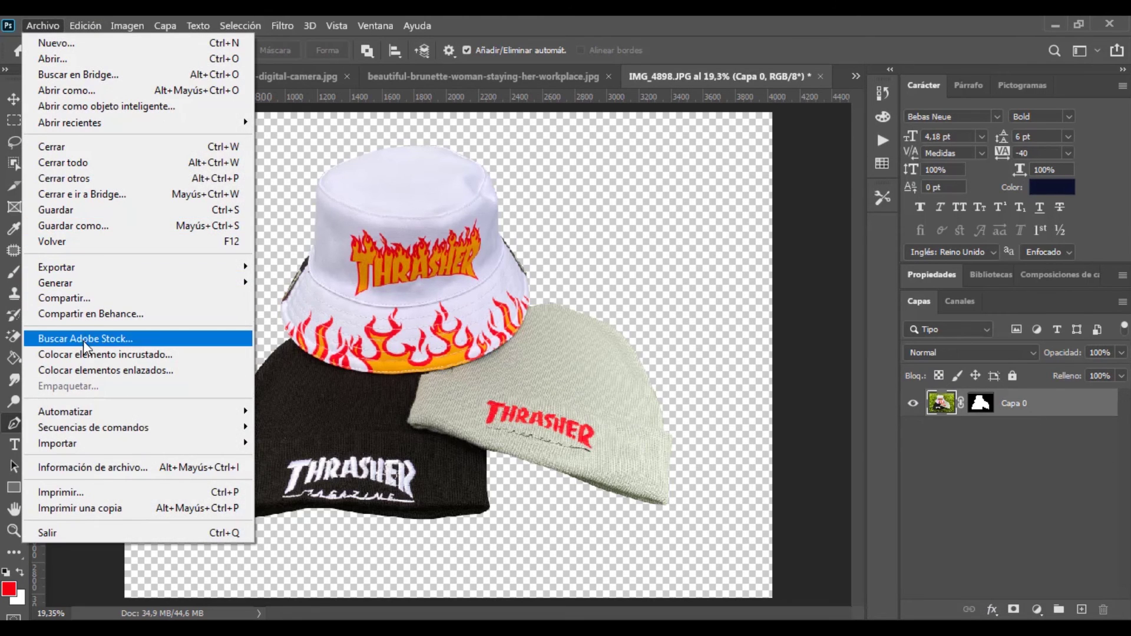
pyautogui.click(89, 354)
pyautogui.click(614, 219)
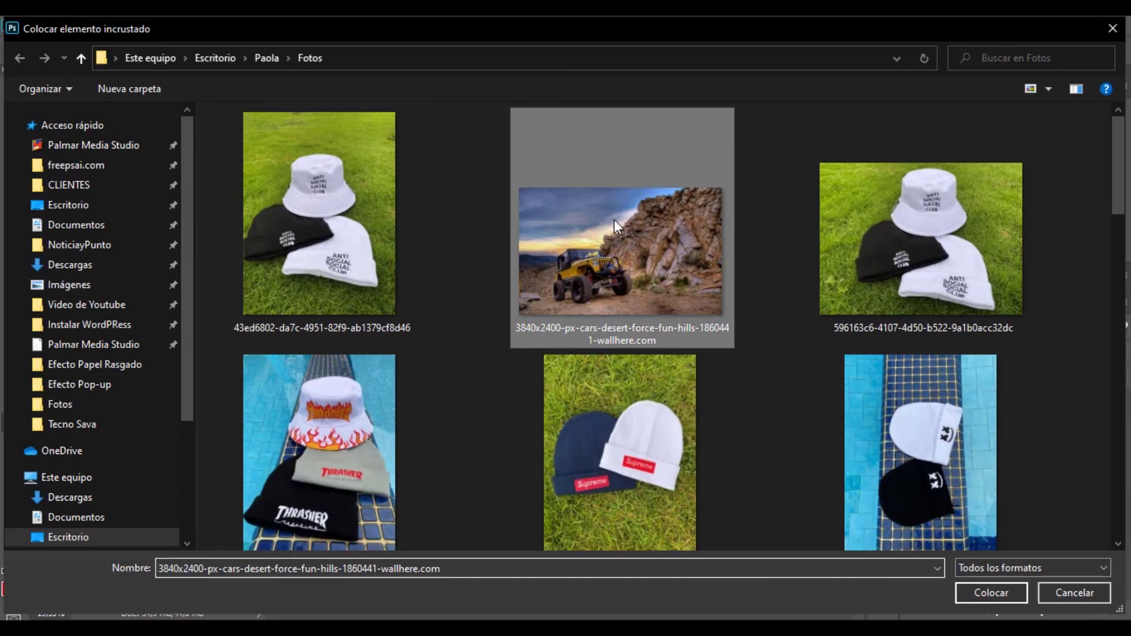
pyautogui.press('Escape')
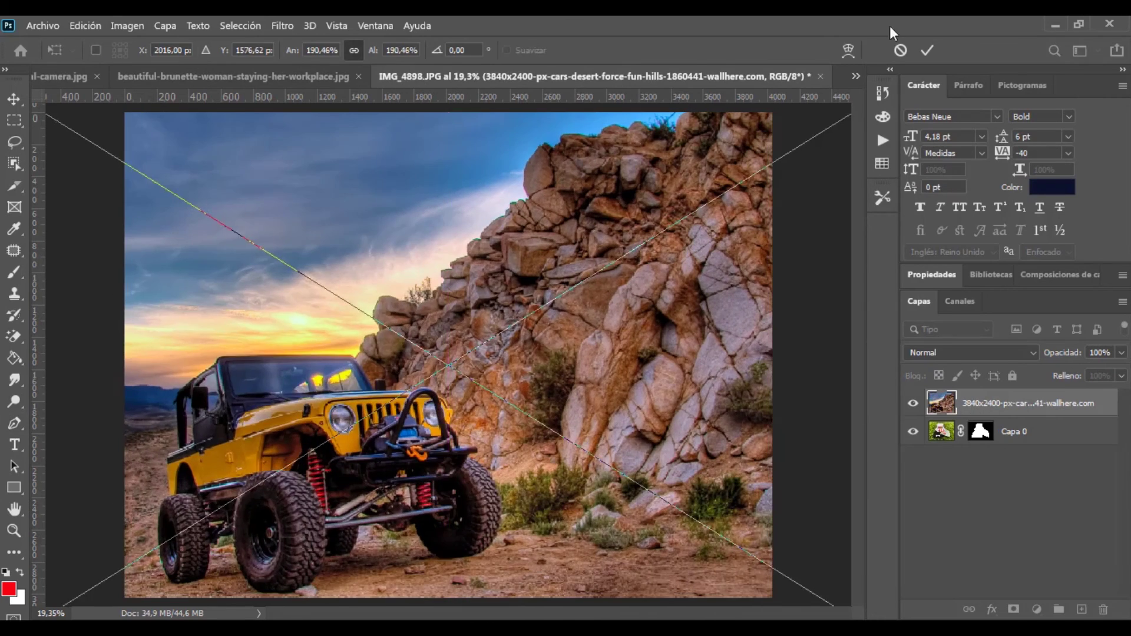
pyautogui.press('Return')
pyautogui.hotkey('ctrl', '[')
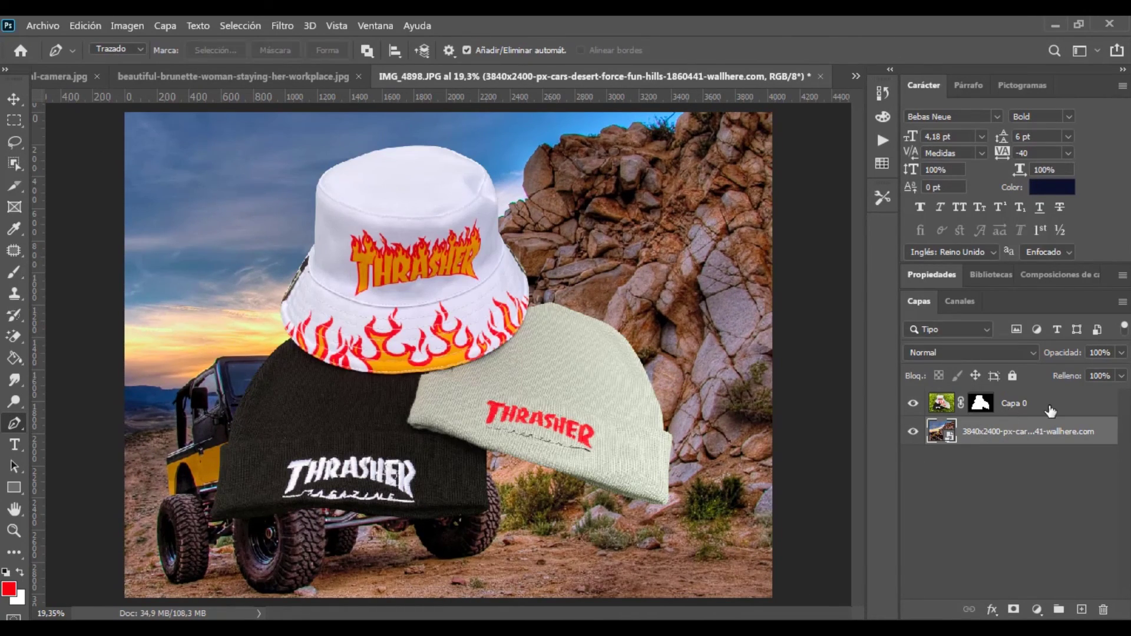
# Apply a Gaussian Blur to the jeep photo background
pyautogui.click(282, 26)
pyautogui.moveTo(308, 213)
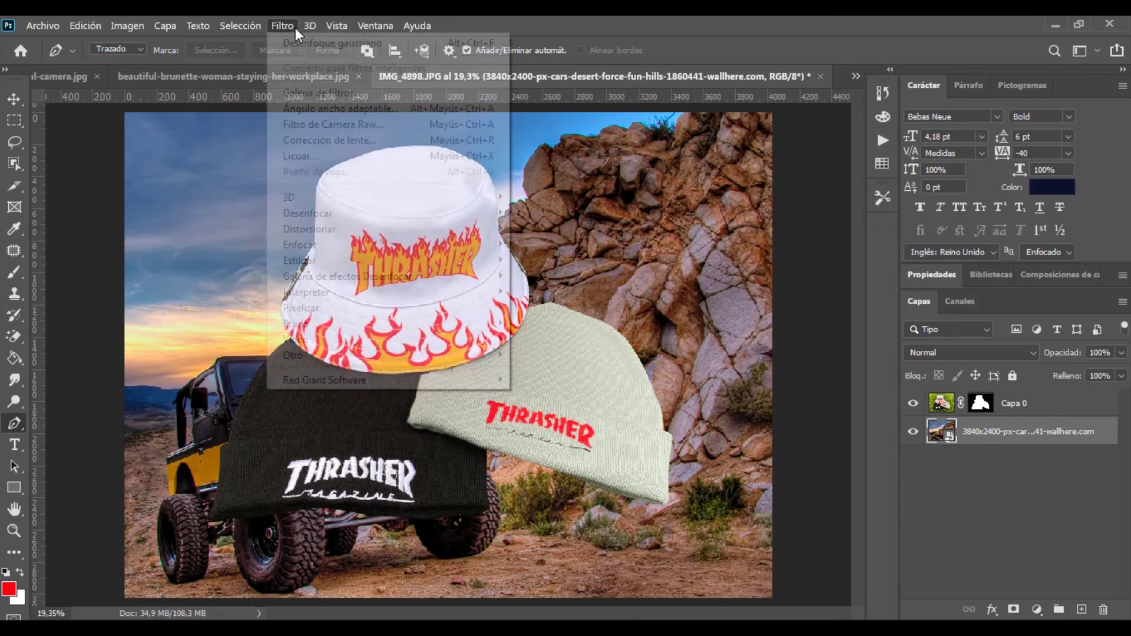
pyautogui.click(575, 324)
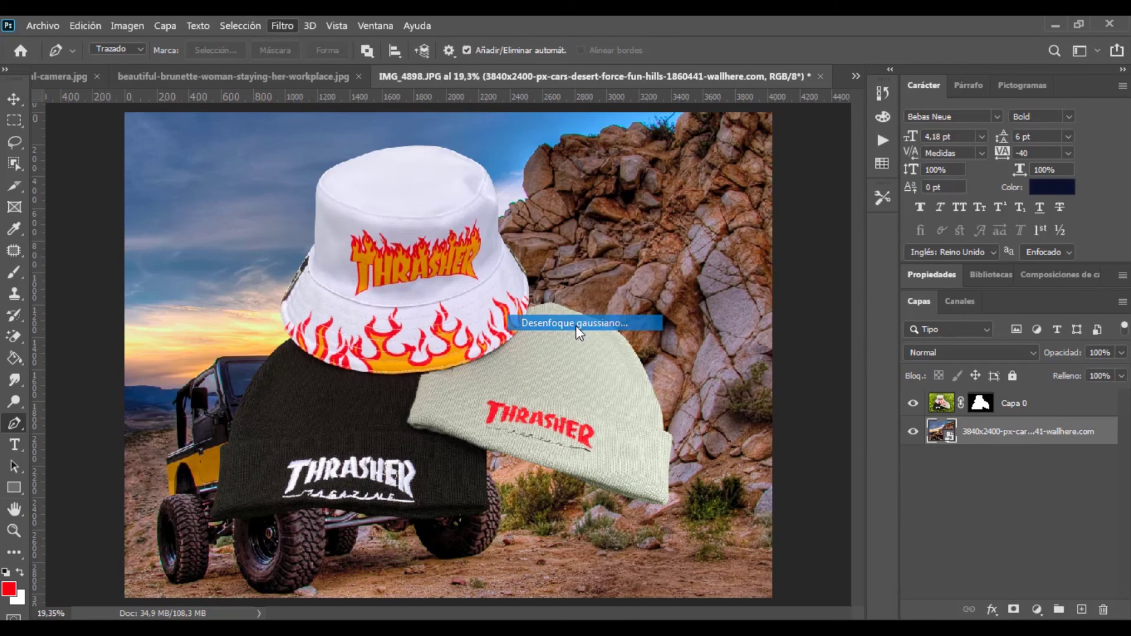
pyautogui.click(987, 142)
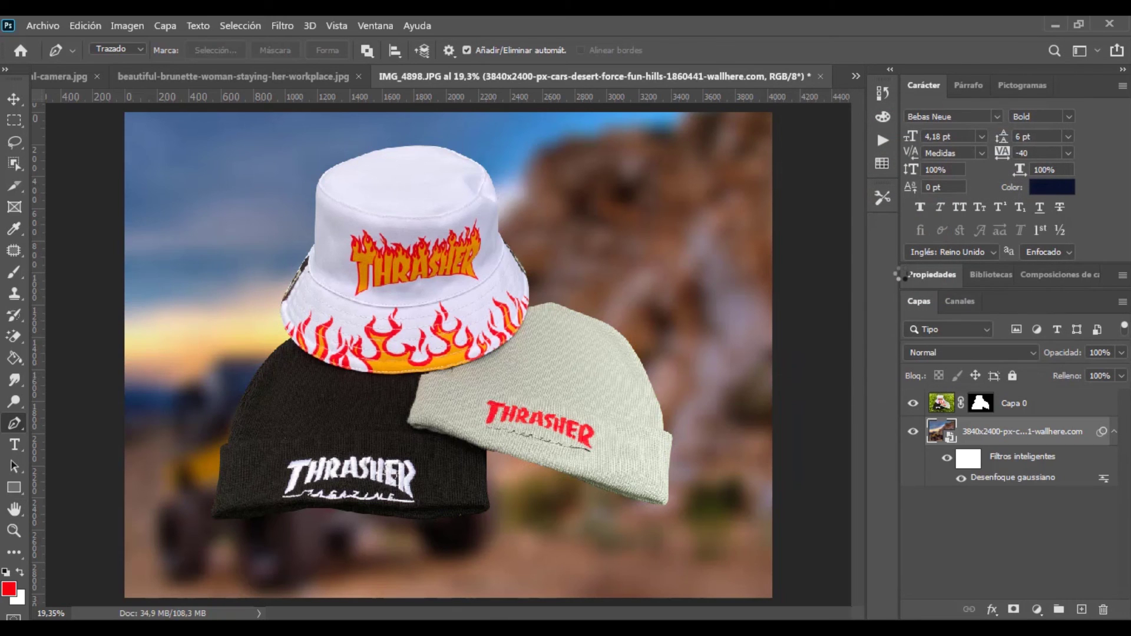
# Nudge the Capa 0 hats layer slightly right and down with the Move tool
pyautogui.click(15, 99)
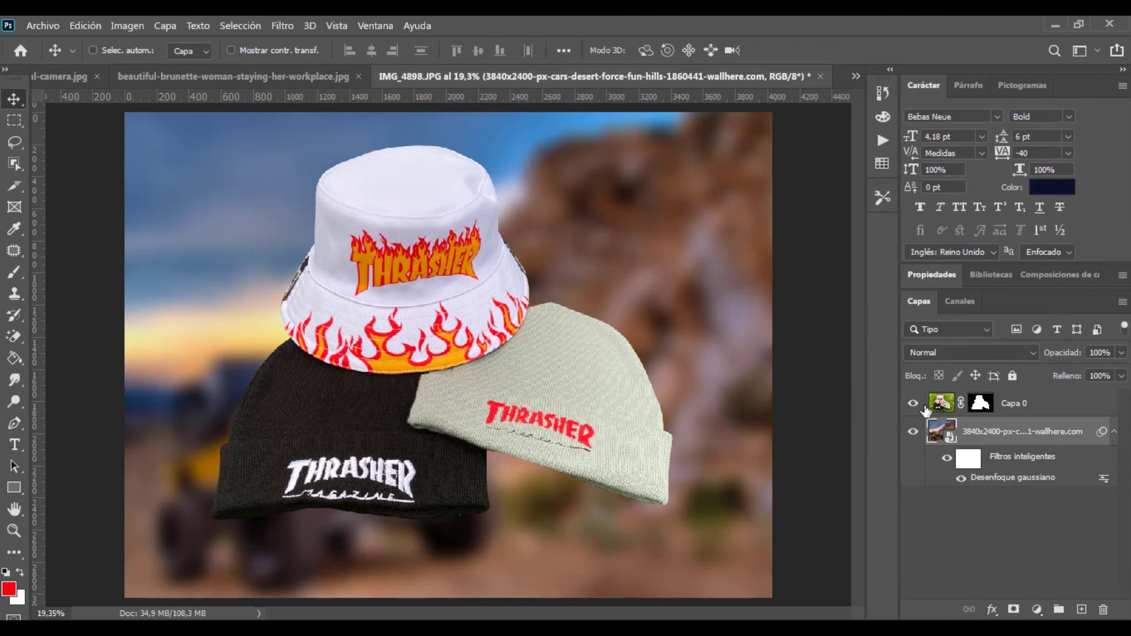
pyautogui.click(915, 414)
pyautogui.moveTo(490, 331); pyautogui.dragTo(502, 342)
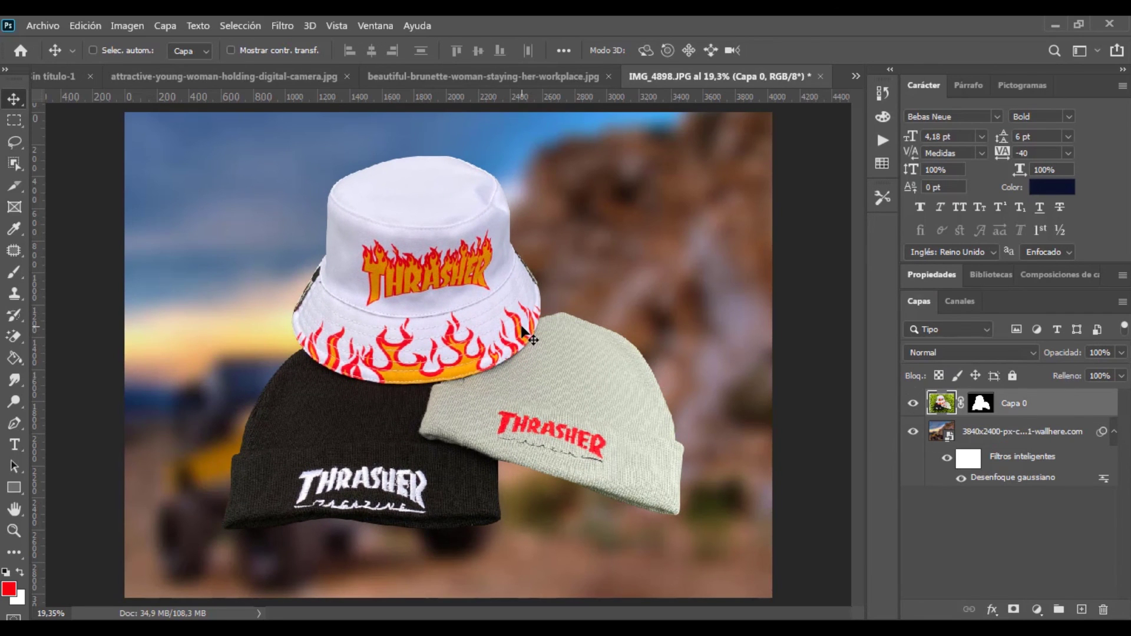
pyautogui.scroll(-1, 523, 330)
pyautogui.scroll(-1, 523, 330)
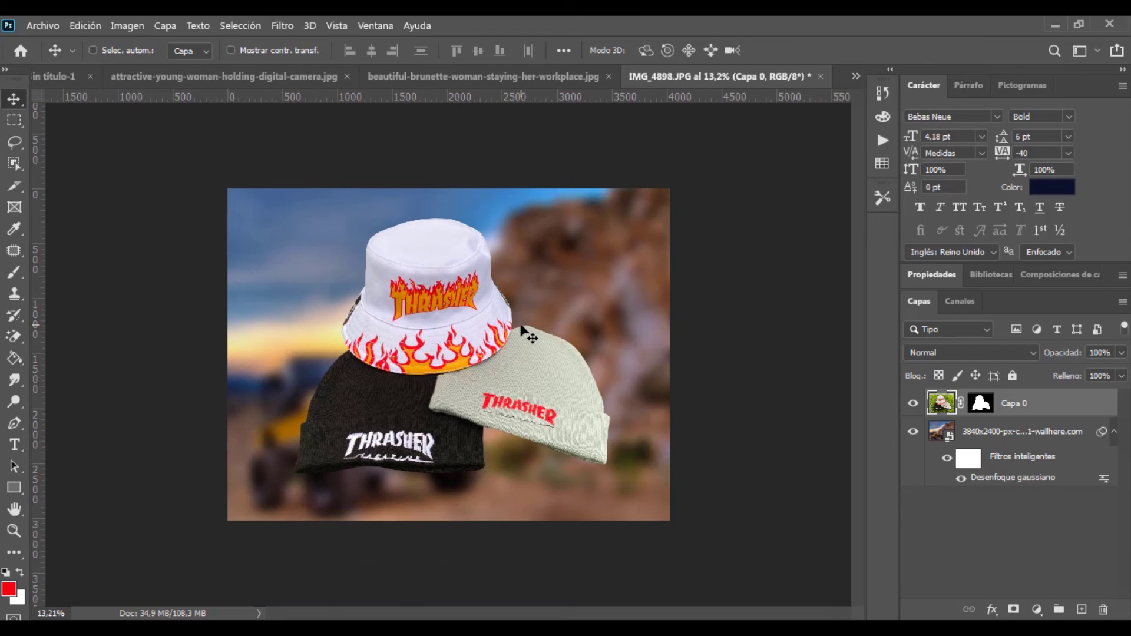